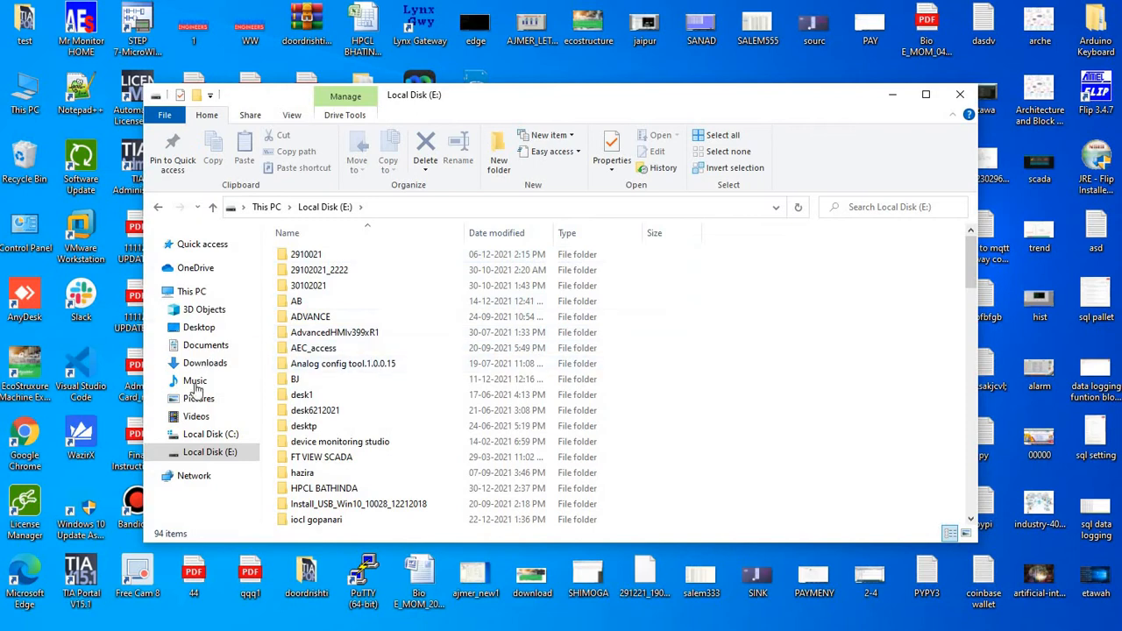
# Open the iot project from the Documents folder and display the device information of the TM221M16R/G controller.
pyautogui.click(198, 346)
pyautogui.scroll(-5, 419, 426)
pyautogui.scroll(-5, 418, 426)
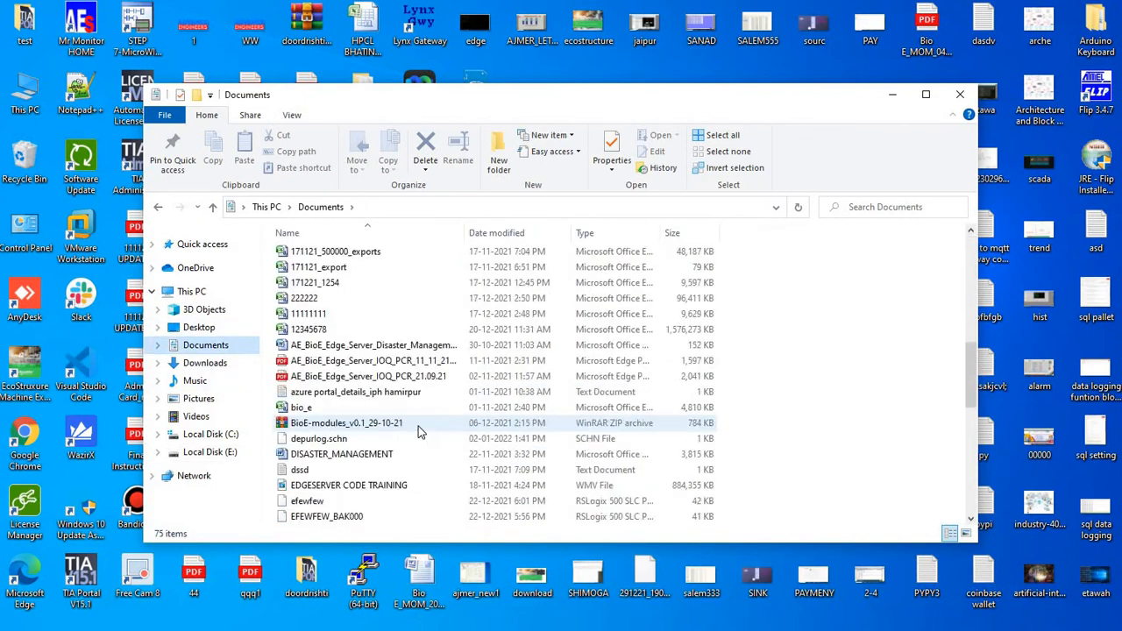
pyautogui.scroll(-3, 418, 426)
pyautogui.doubleClick(324, 486)
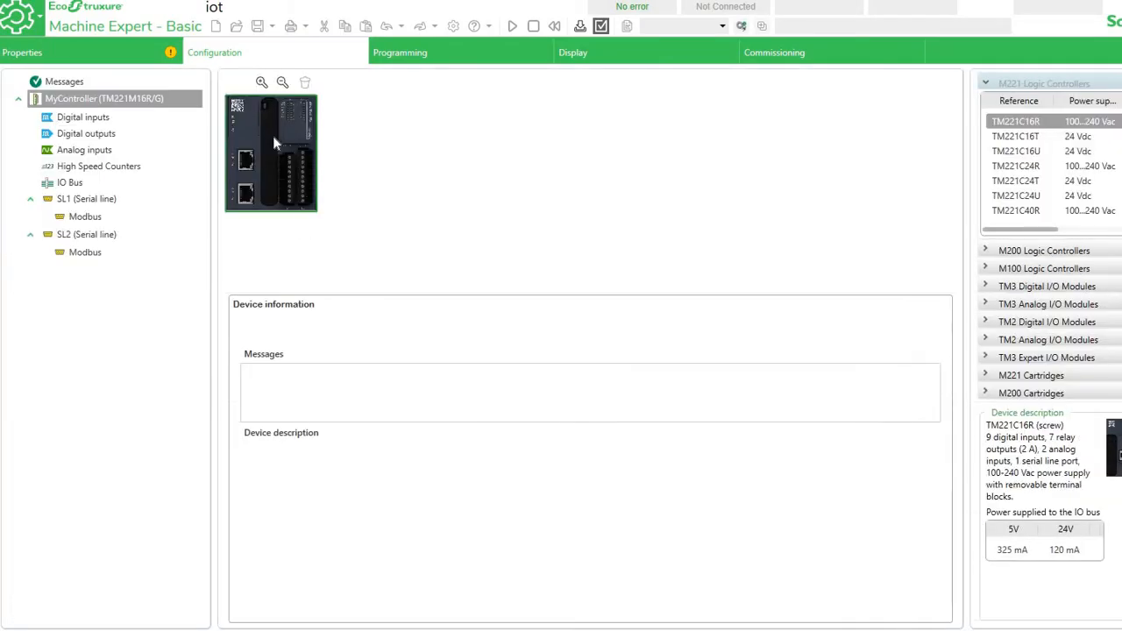
pyautogui.click(273, 137)
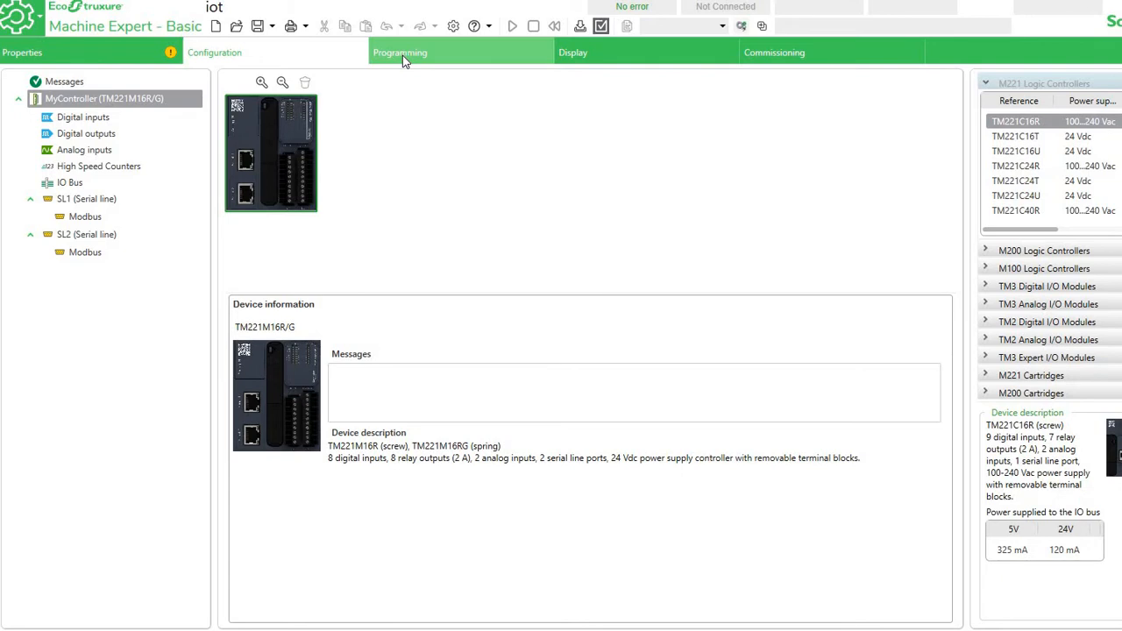
# Delete the normally closed %M1 contact from Rung0 of the ladder program.
pyautogui.click(402, 55)
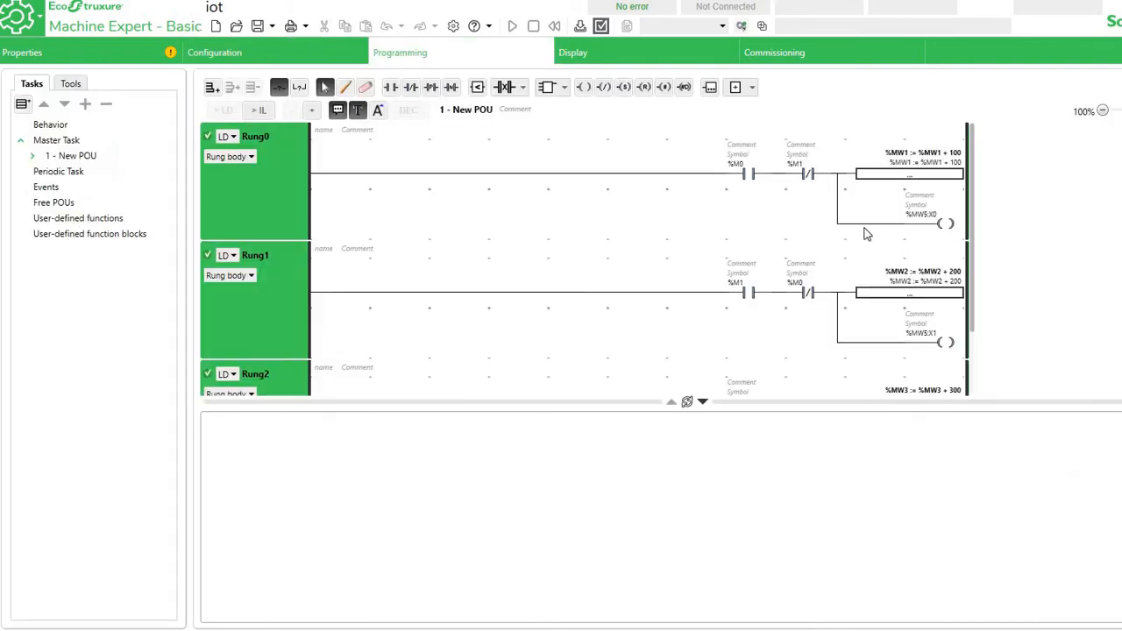
pyautogui.click(807, 176)
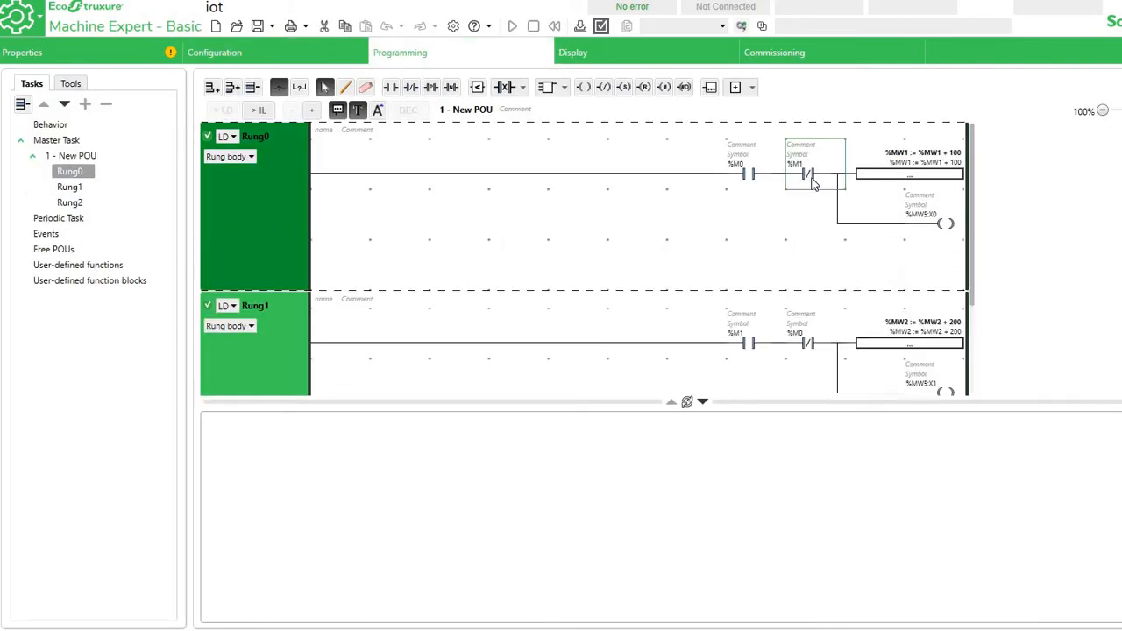
pyautogui.press('Delete')
pyautogui.click(807, 347)
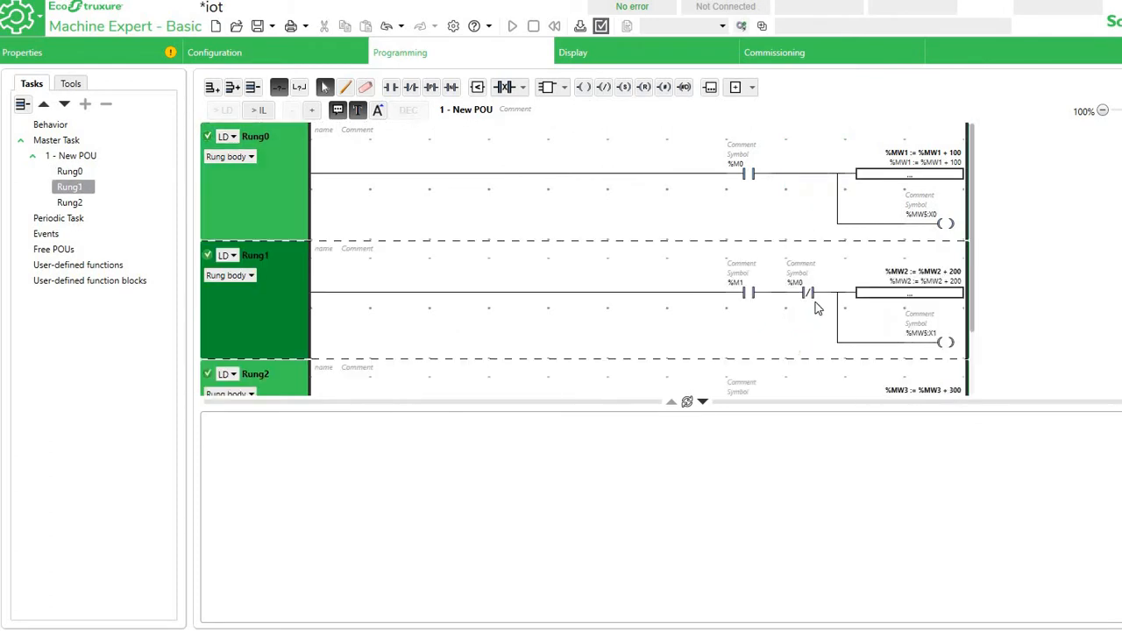
pyautogui.press('Delete')
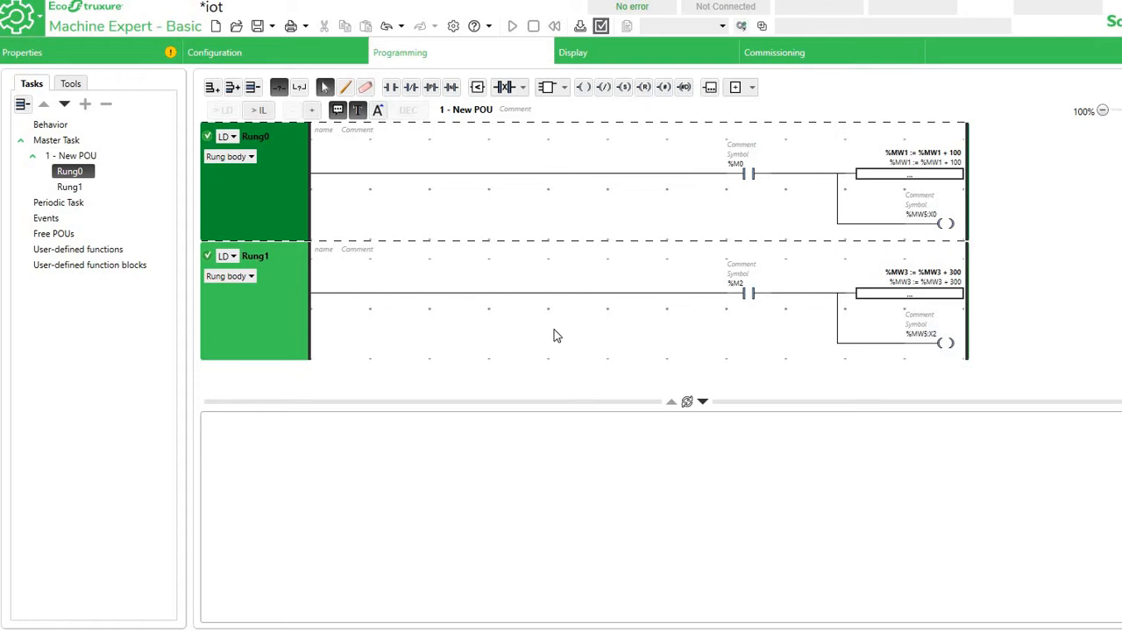
pyautogui.click(641, 289)
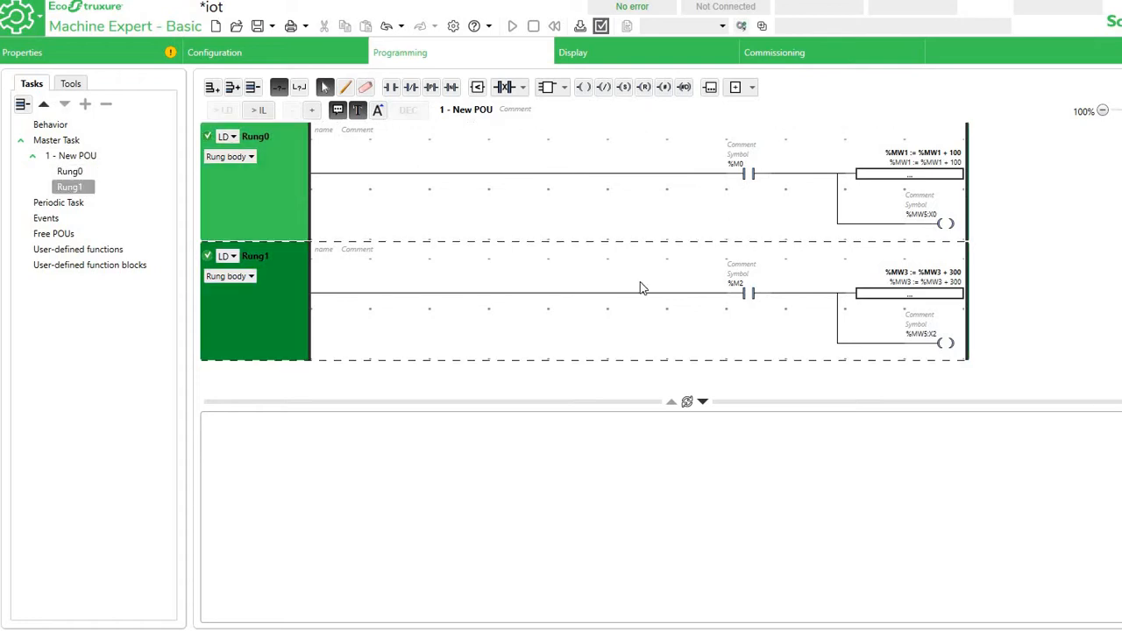
pyautogui.click(306, 197)
pyautogui.hotkey('ctrl', 's')
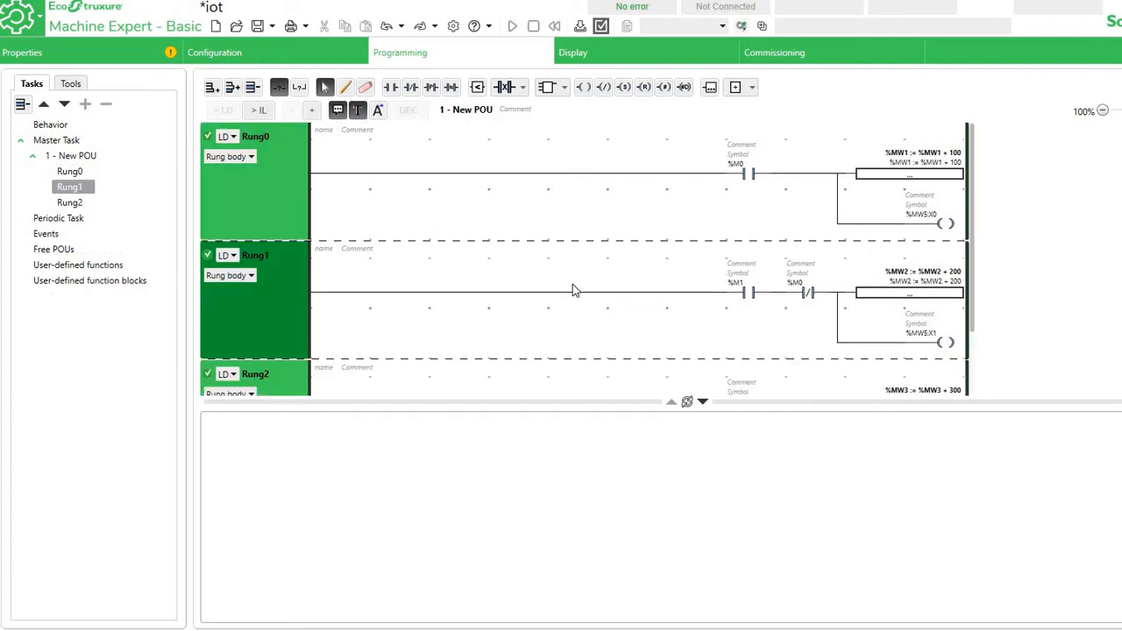
# Delete the normally closed %M0 contact from Rung1 of the ladder program.
pyautogui.scroll(-3, 573, 290)
pyautogui.click(807, 214)
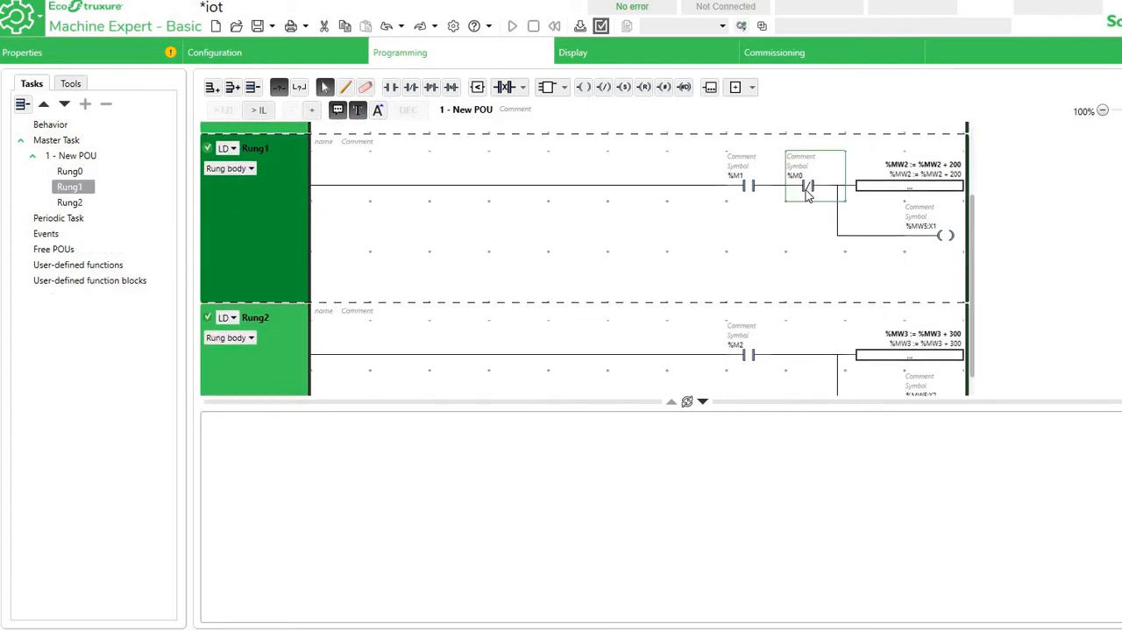
pyautogui.press('Delete')
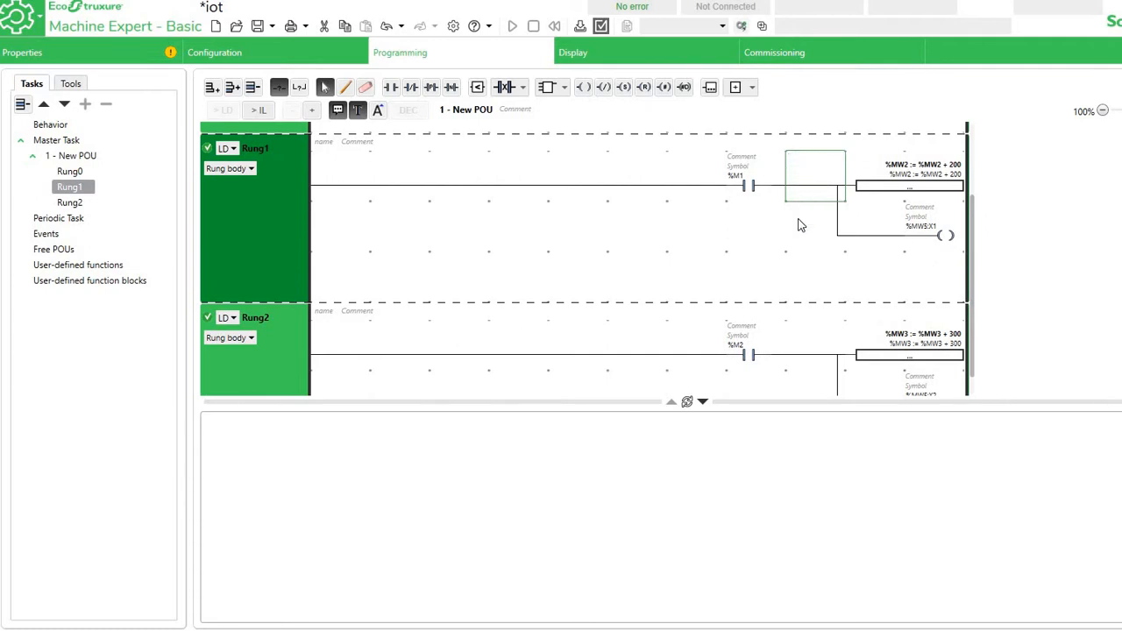
pyautogui.scroll(-1, 808, 282)
pyautogui.scroll(1, 808, 286)
pyautogui.scroll(1, 807, 285)
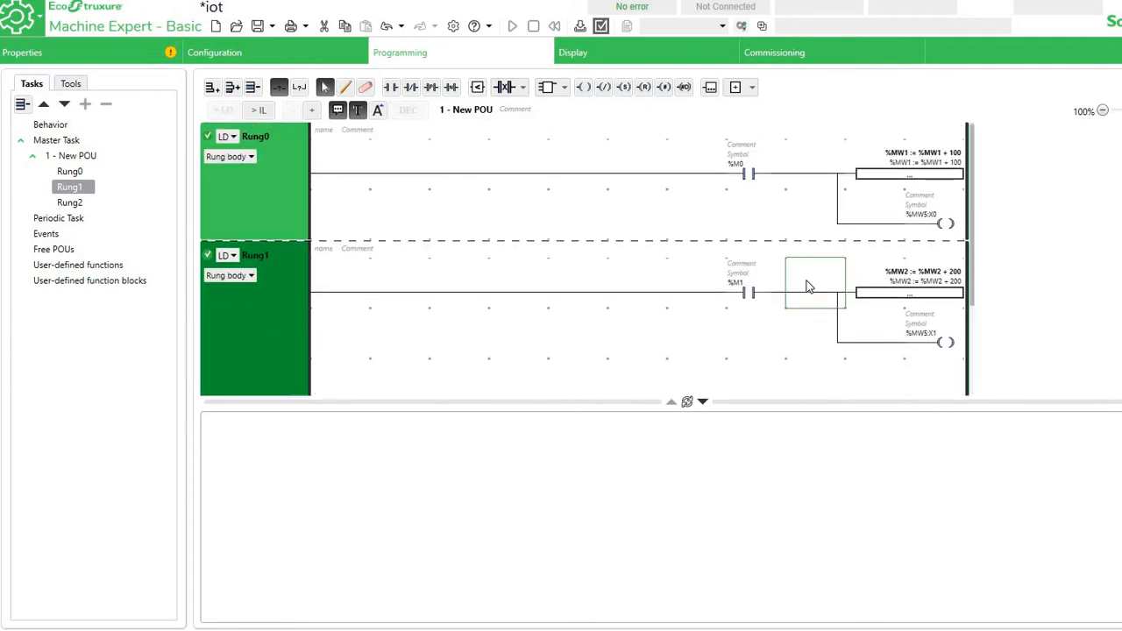
pyautogui.scroll(-2, 806, 283)
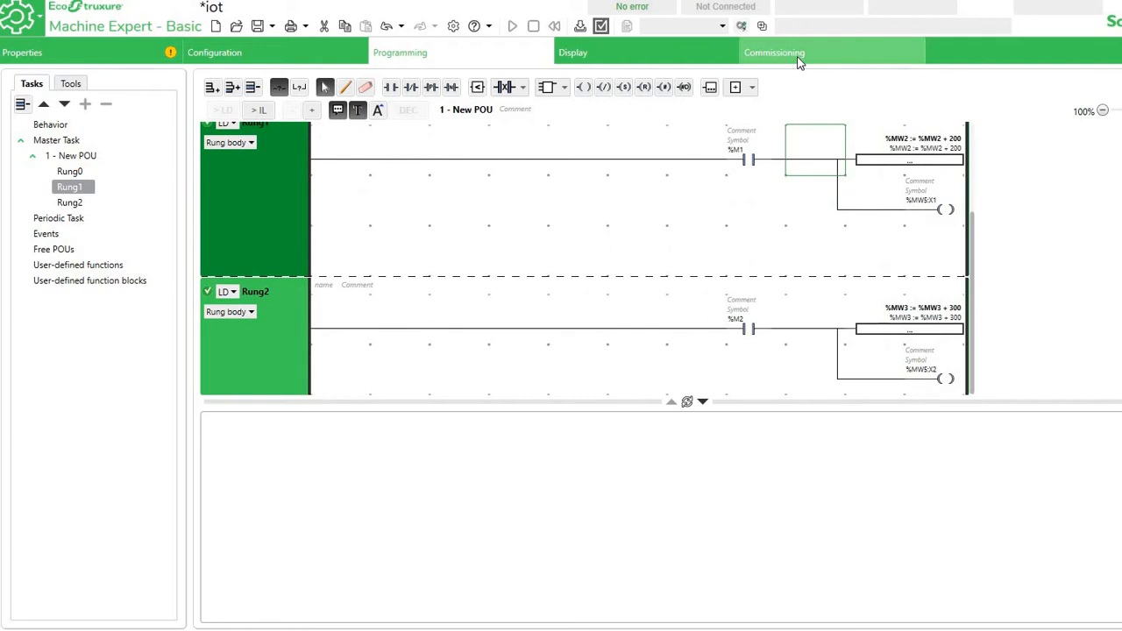
# Launch the simulator from commissioning and start the simulated controller, confirming the launch.
pyautogui.click(800, 57)
pyautogui.click(750, 325)
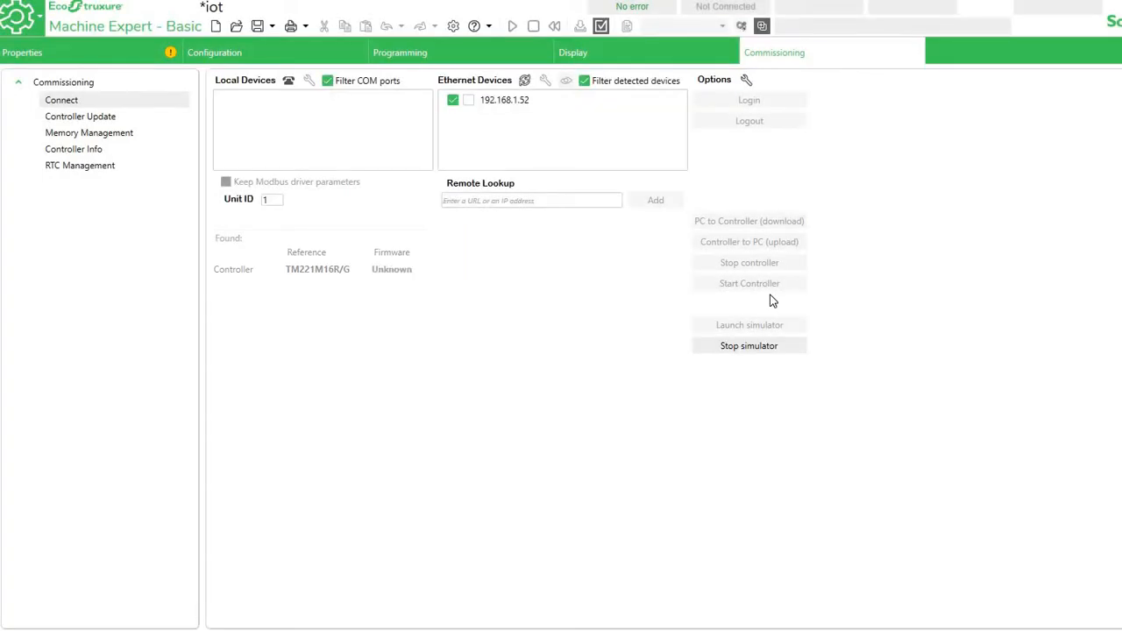
pyautogui.click(771, 287)
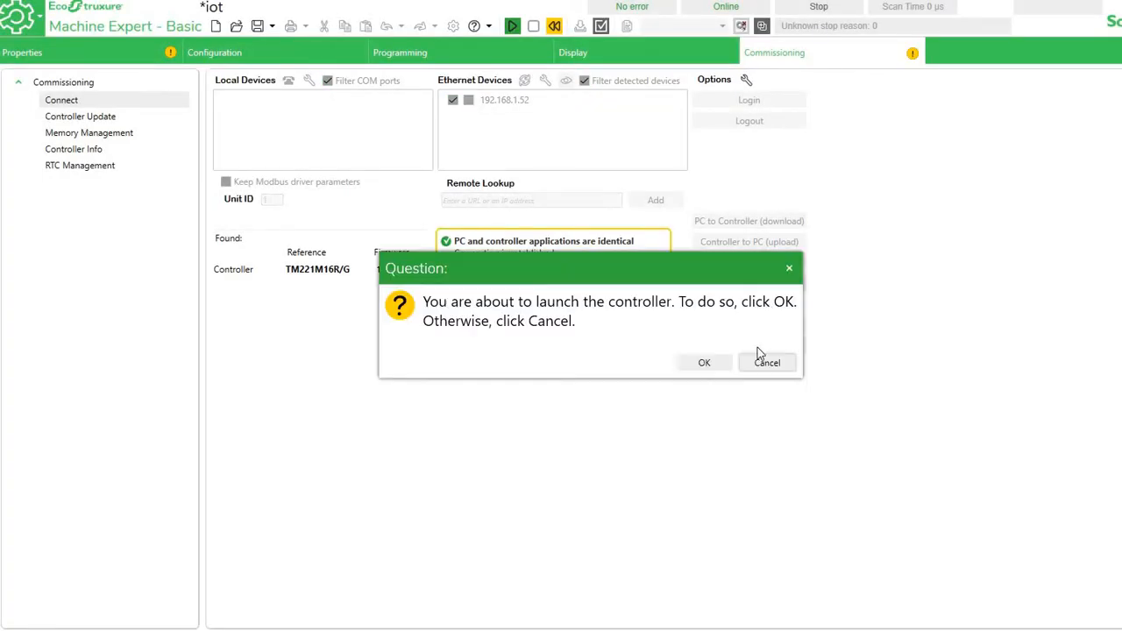
pyautogui.click(716, 363)
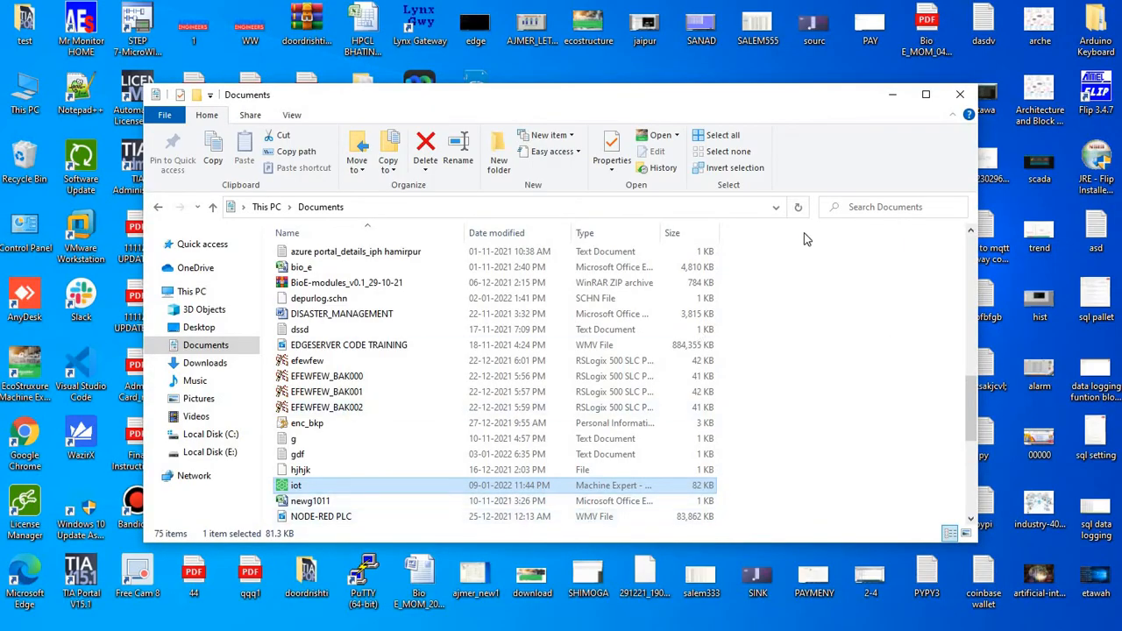
# Minimize the Documents window and start ModScan32 from the modscan folder on the desktop.
pyautogui.click(892, 95)
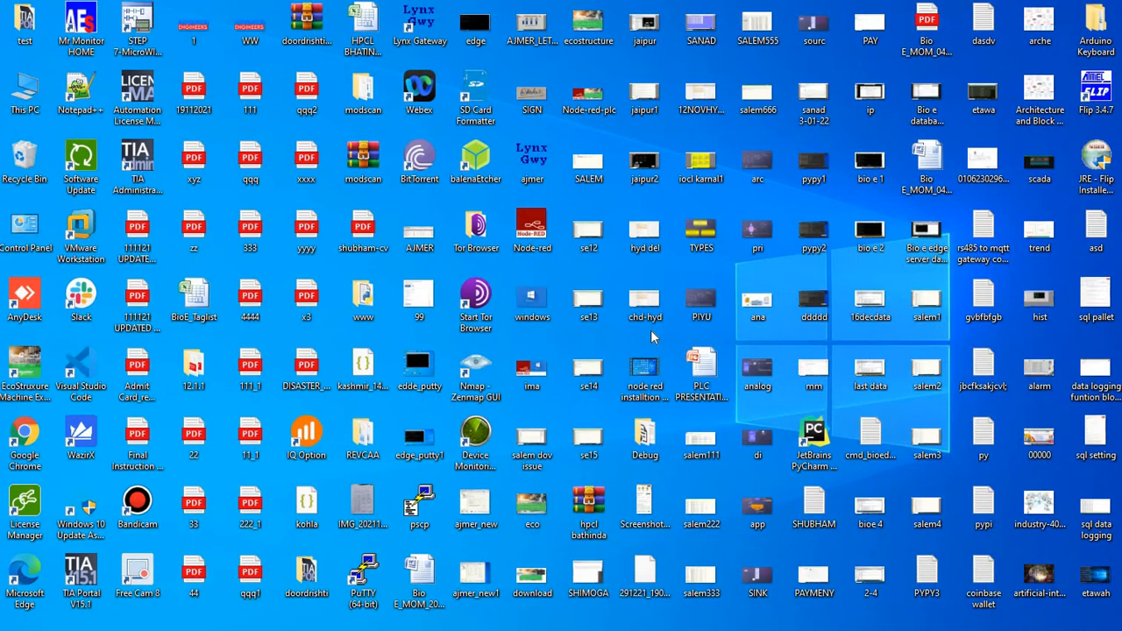
pyautogui.doubleClick(353, 107)
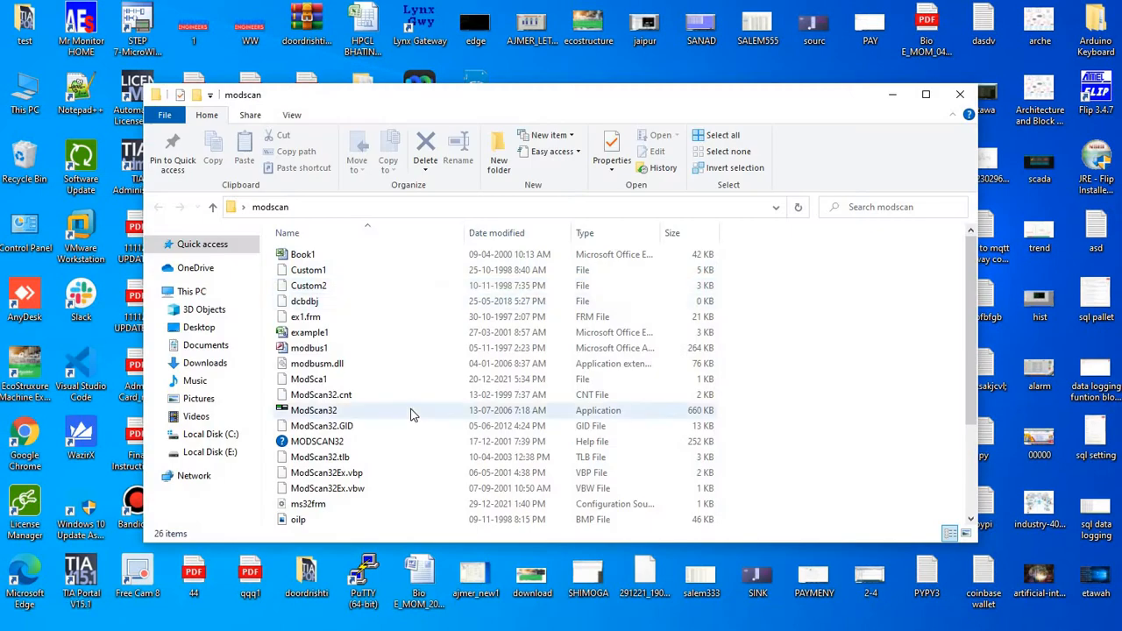
pyautogui.click(326, 414)
pyautogui.doubleClick(326, 412)
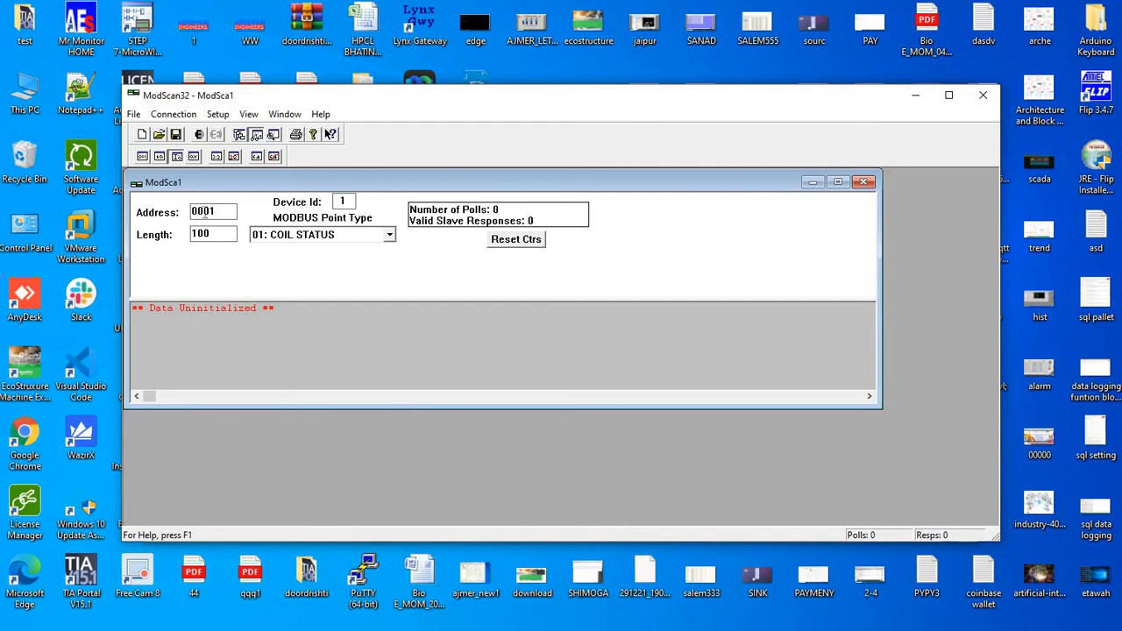
# Set the ModSca1 polling length to 10 and the MODBUS point type to 03: HOLDING REGISTER.
pyautogui.click(221, 211)
pyautogui.moveTo(221, 211); pyautogui.dragTo(191, 212)
pyautogui.moveTo(219, 233); pyautogui.dragTo(192, 233)
pyautogui.write('10')
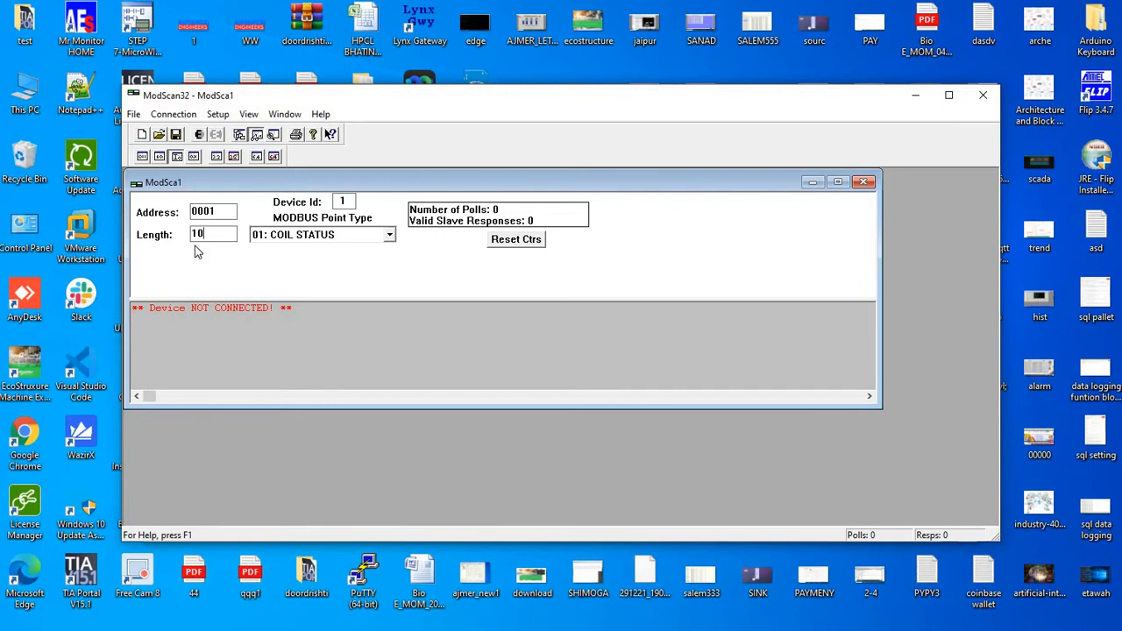
pyautogui.click(386, 235)
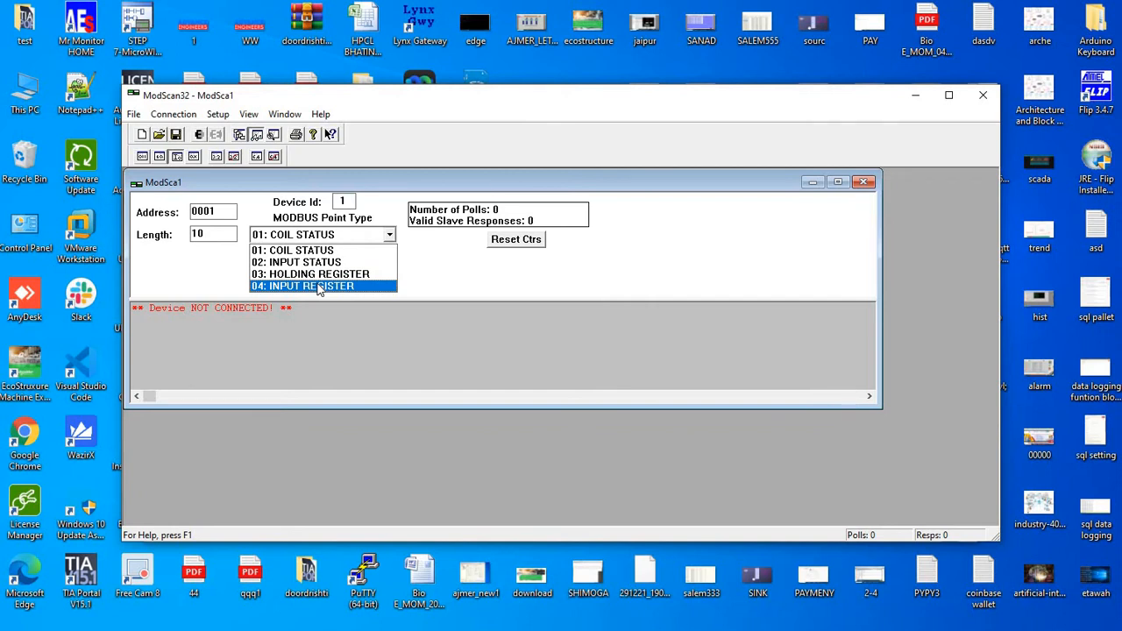
pyautogui.click(320, 274)
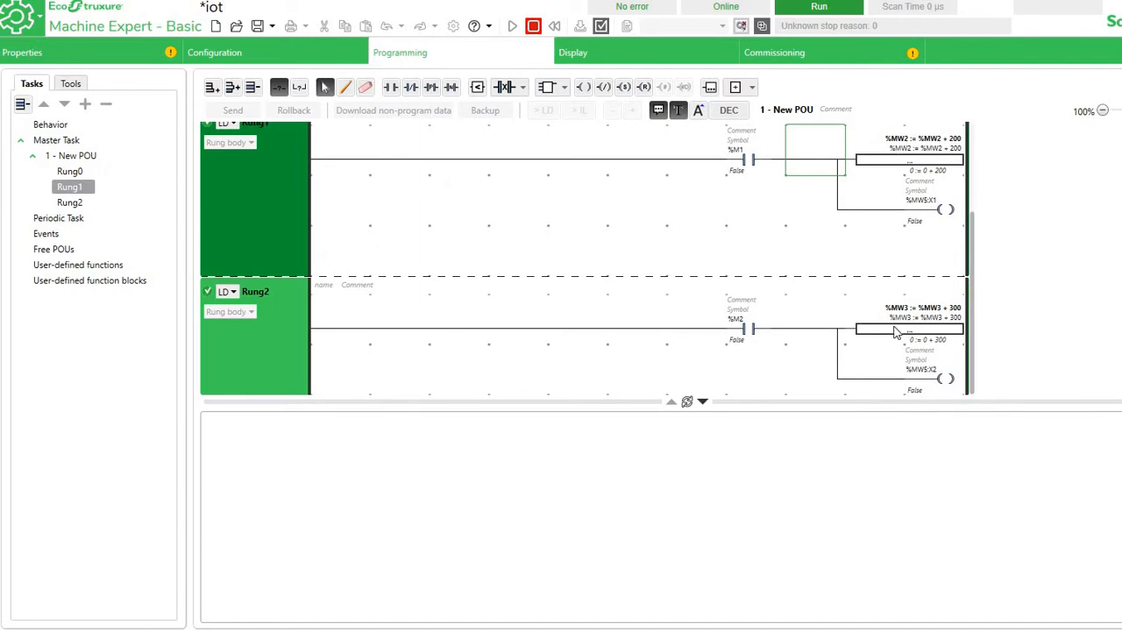
pyautogui.scroll(2, 887, 245)
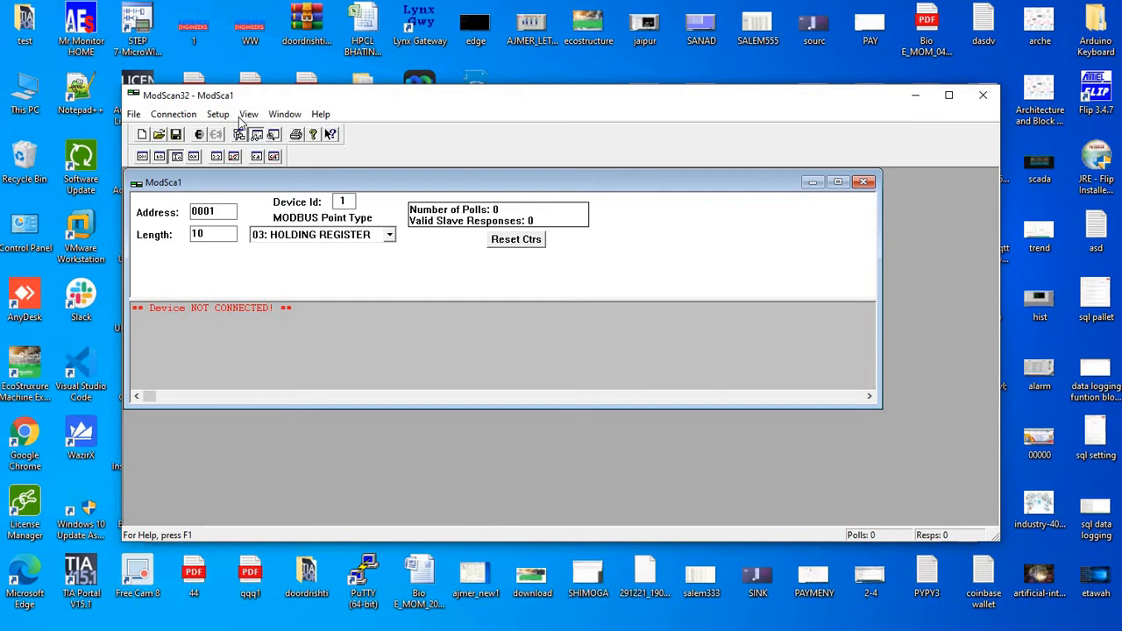
# Connect ModScan32 using Remote modbusTCP Server with the IP address 127.0.0.1.
pyautogui.click(181, 117)
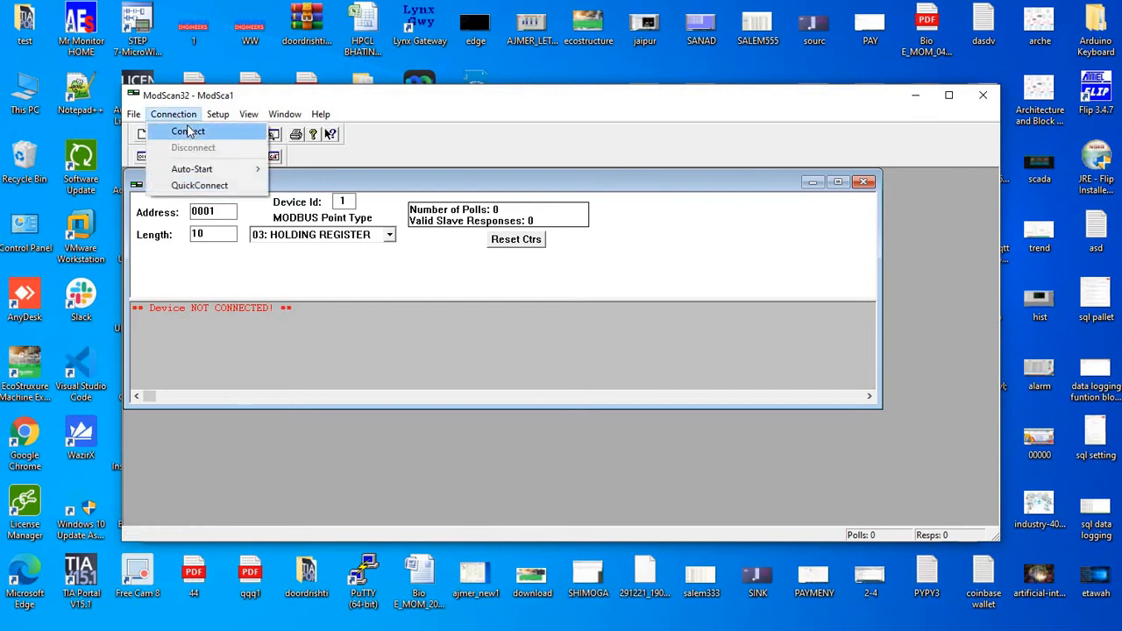
pyautogui.click(188, 132)
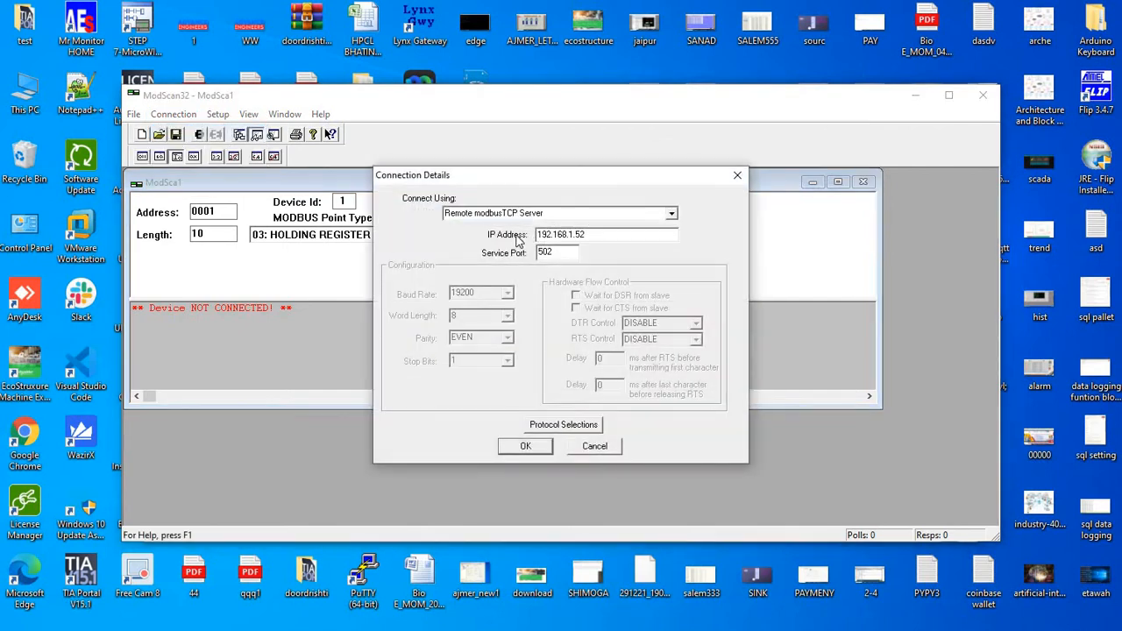
pyautogui.click(673, 214)
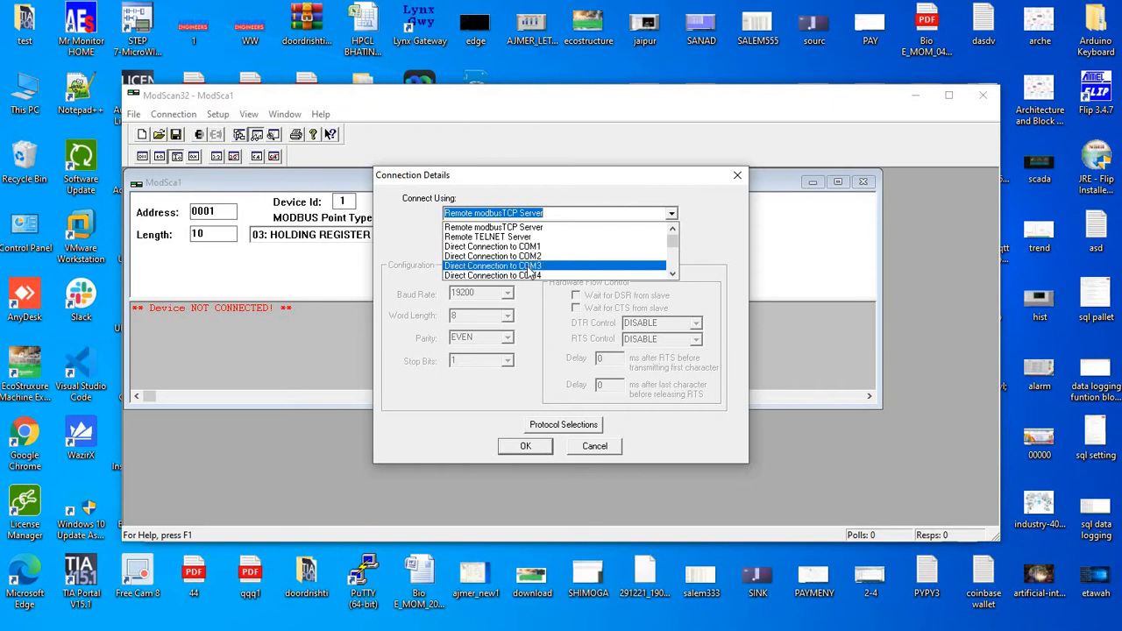
pyautogui.click(522, 230)
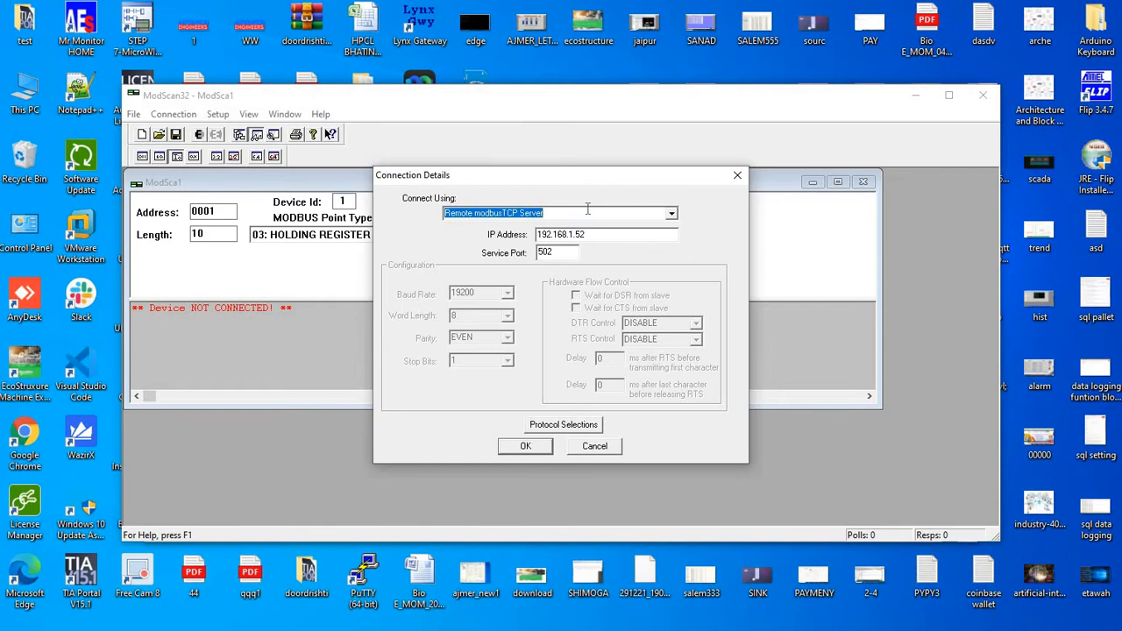
pyautogui.press('Tab')
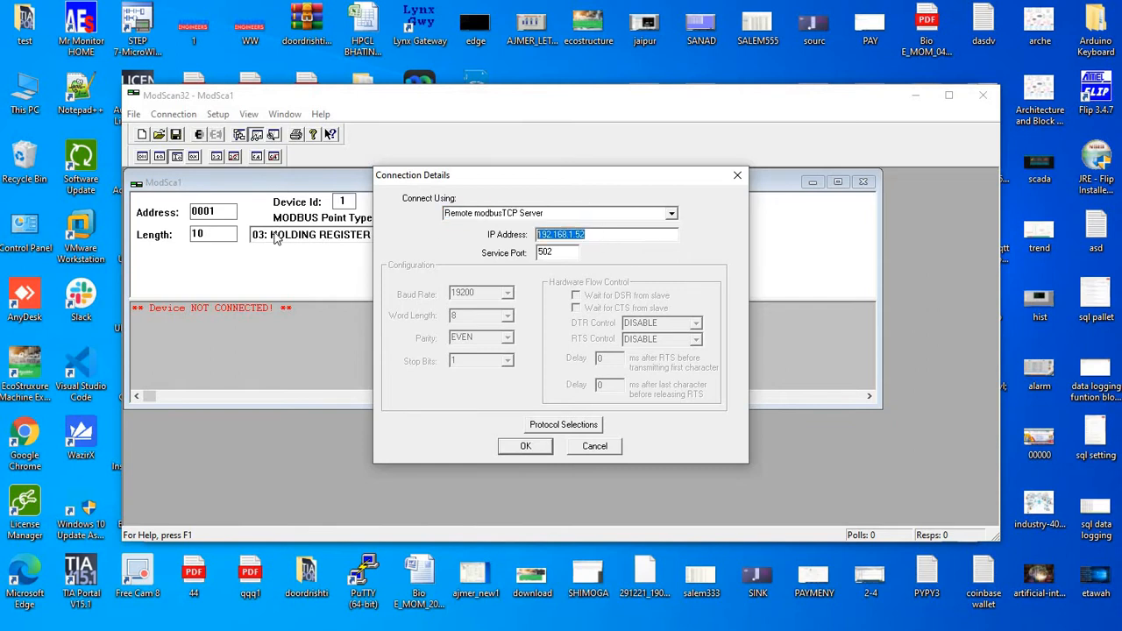
pyautogui.write('127.0')
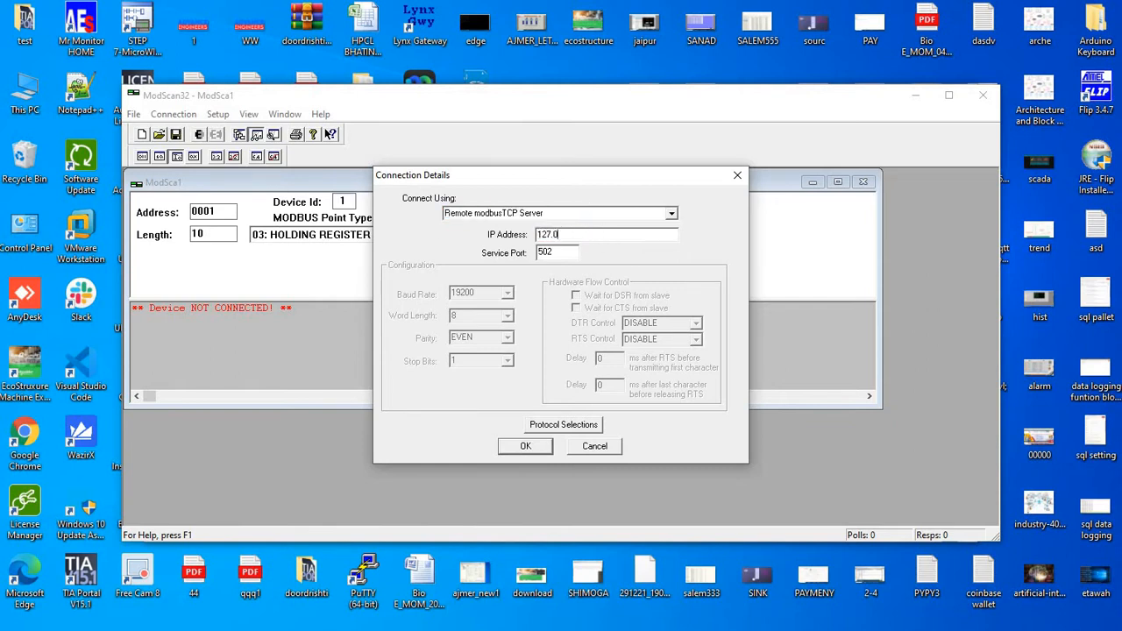
pyautogui.write('.0.1')
pyautogui.click(523, 447)
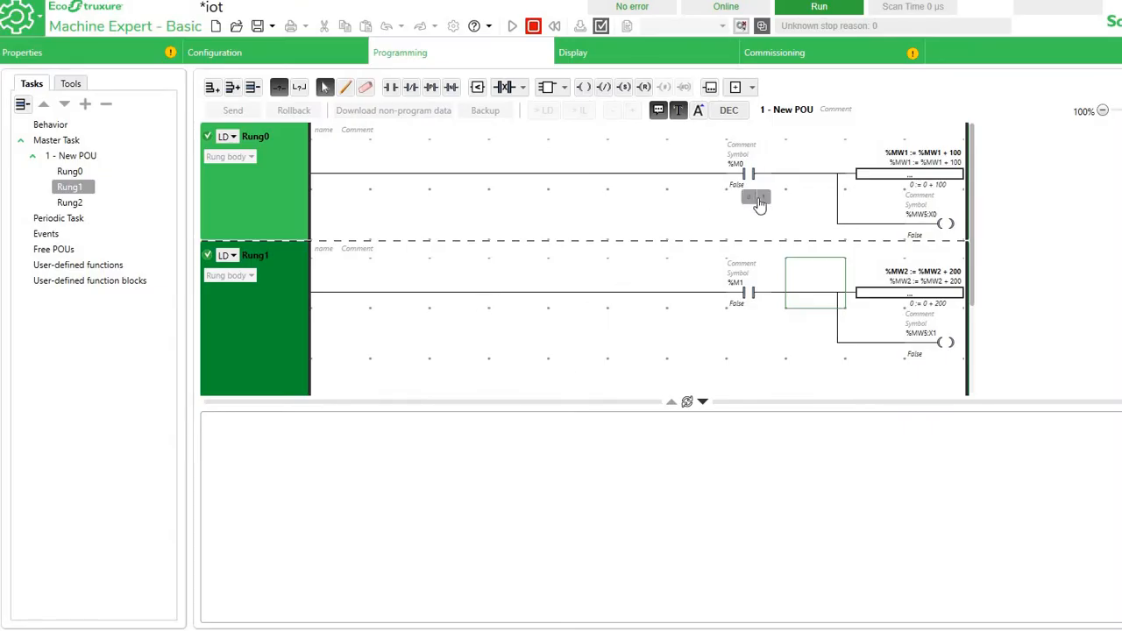
# Set the %M0 and %M1 contacts to 1 in the running ladder program and switch to ModScan32 to check the registers.
pyautogui.click(759, 199)
pyautogui.moveTo(752, 294)
pyautogui.click(764, 316)
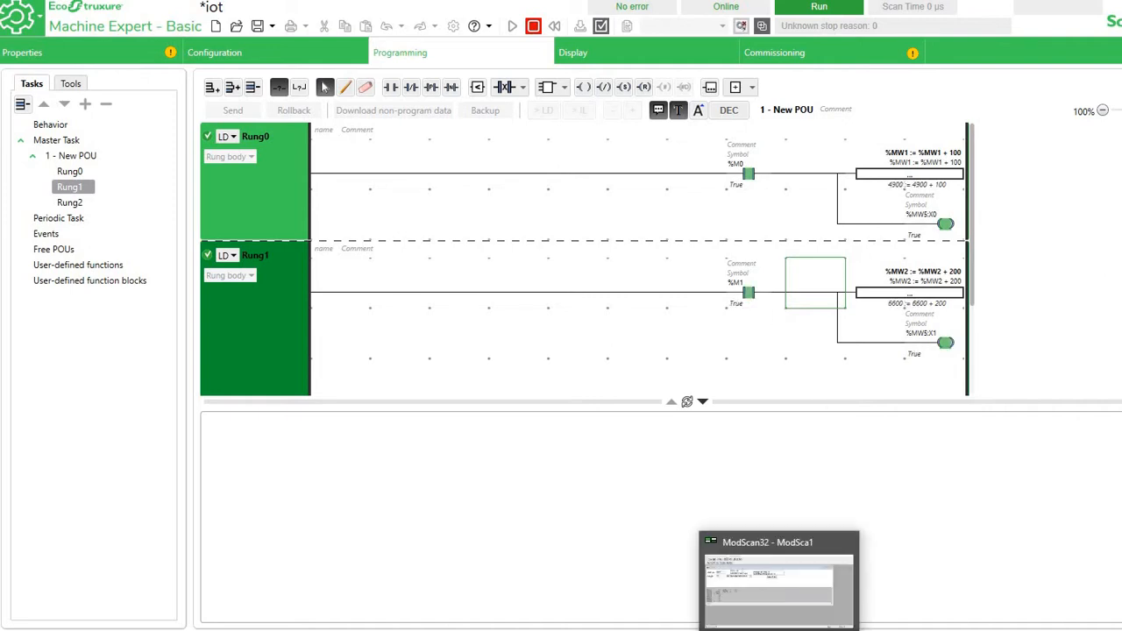
pyautogui.click(779, 630)
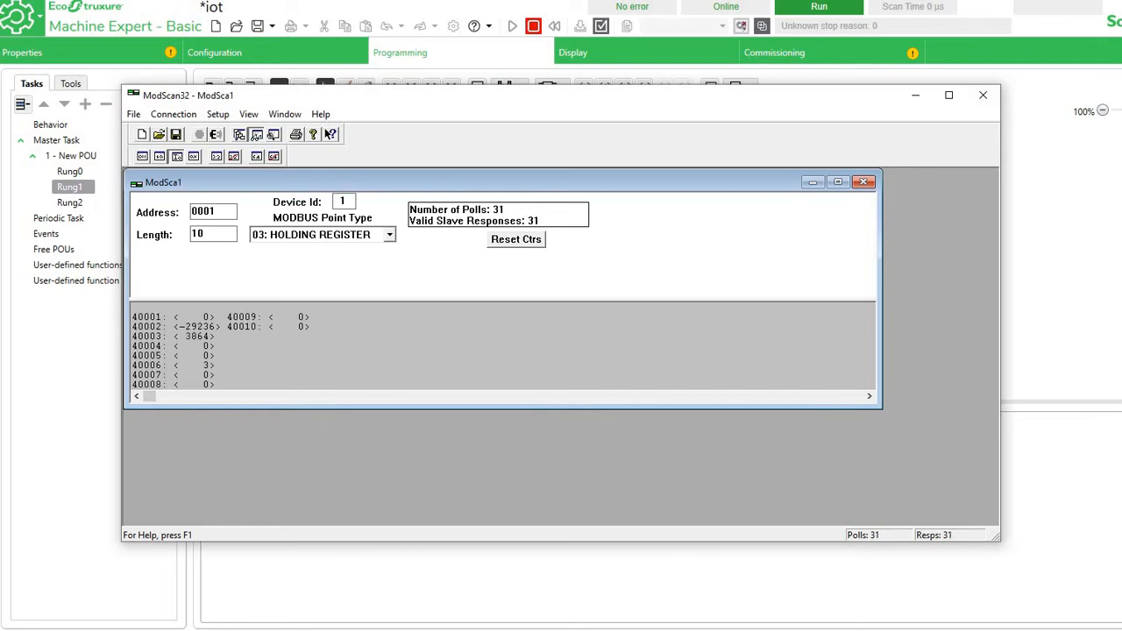
# Return to Machine Expert - Basic, set Rung2's %M2 contact to 1, and switch to ModScan32 to check the holding registers.
pyautogui.click(705, 629)
pyautogui.scroll(-3, 623, 345)
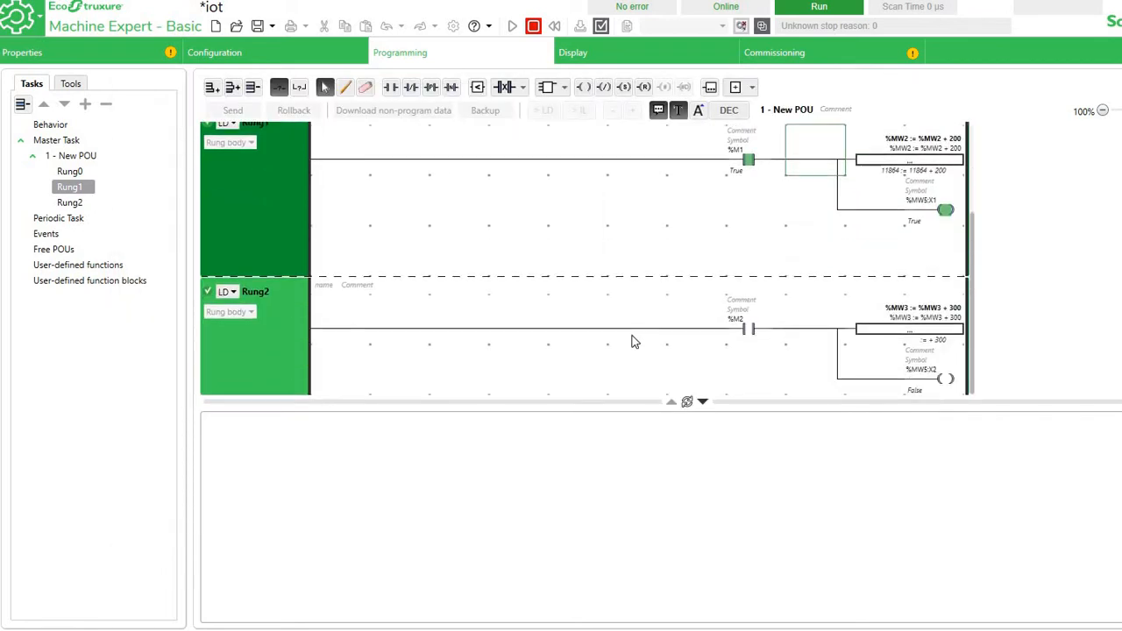
pyautogui.click(759, 354)
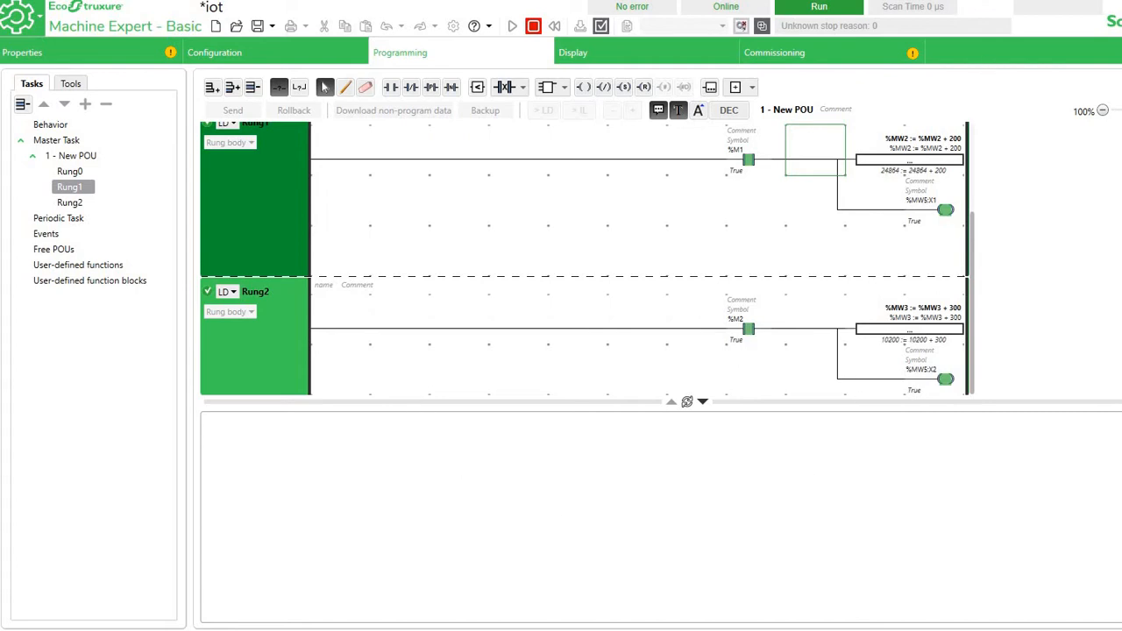
pyautogui.hotkey('alt', 'Tab')
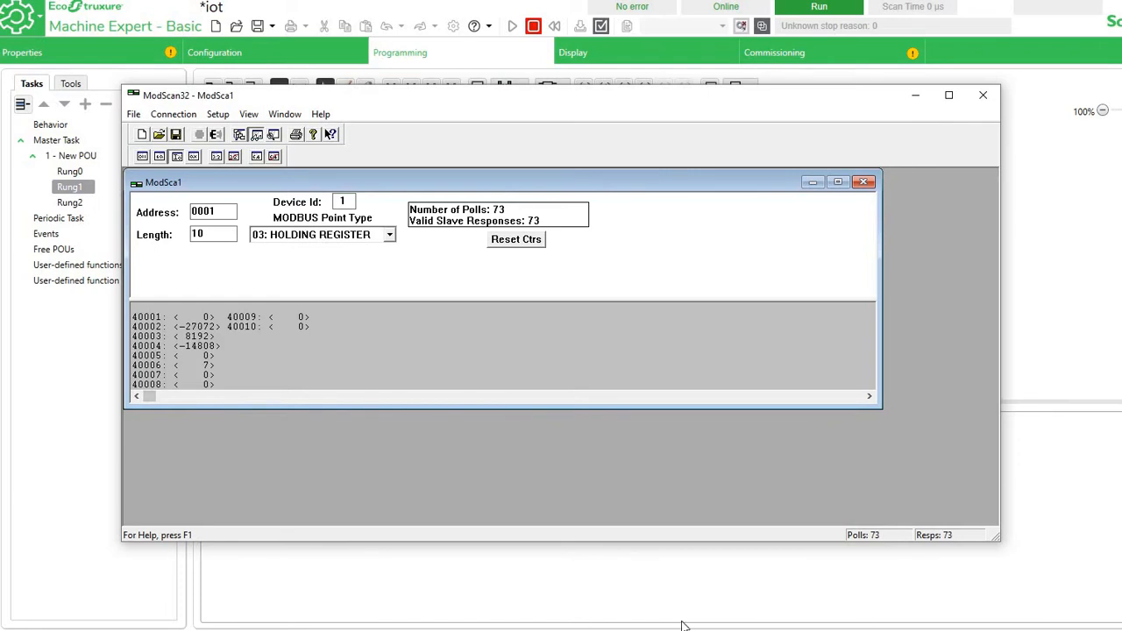
# Close ModScan32 without saving the changes to ModSca1, and launch Siemens TIA Portal.
pyautogui.click(983, 95)
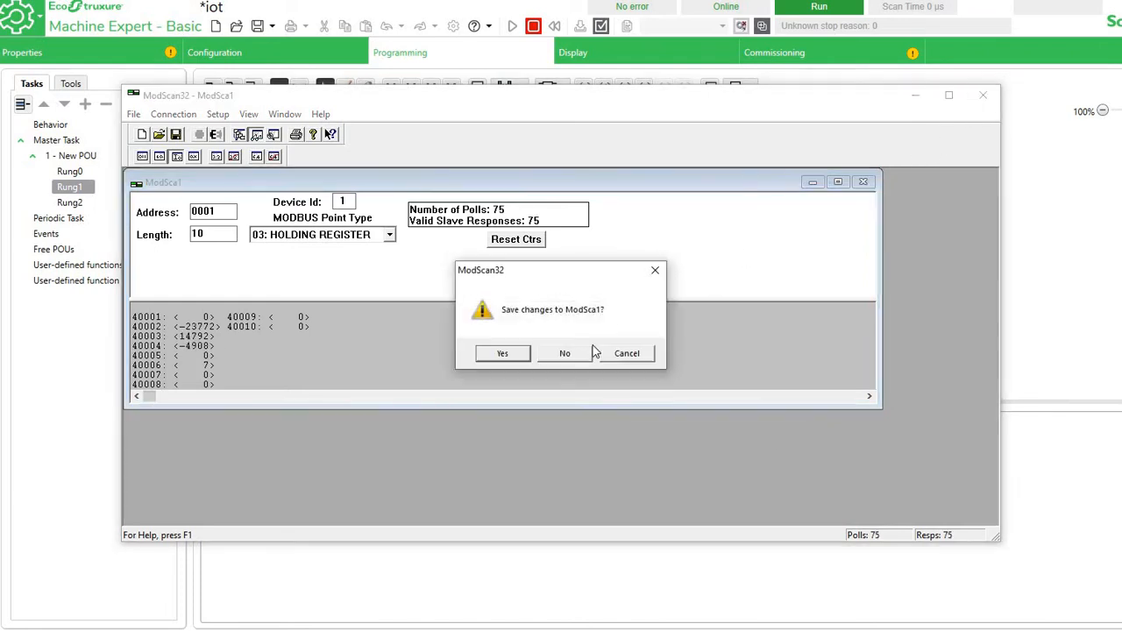
pyautogui.click(568, 355)
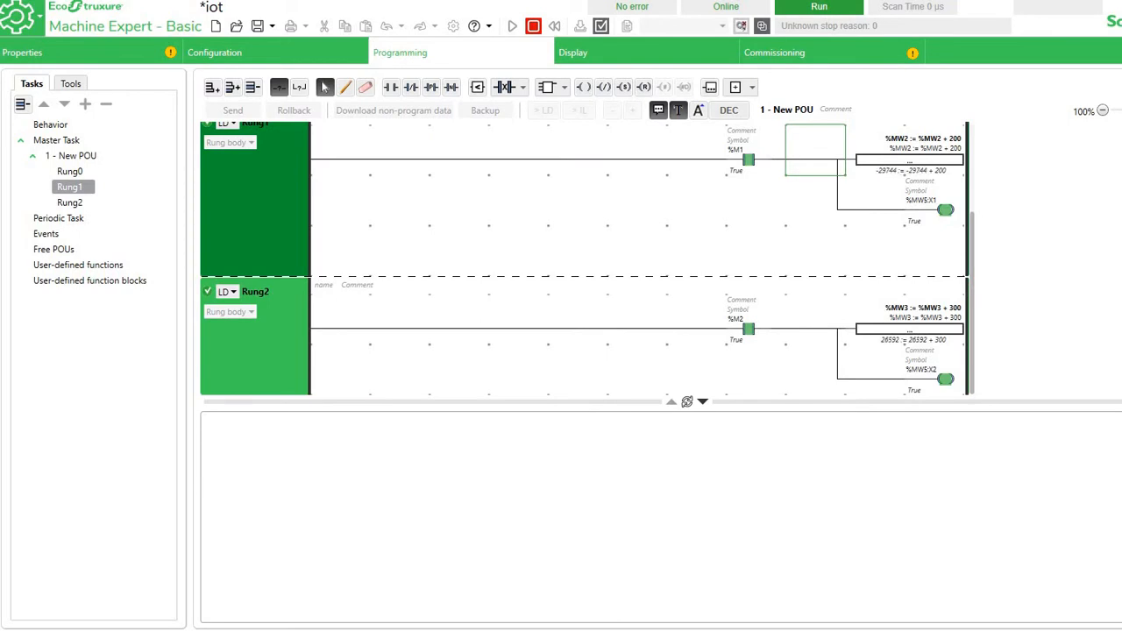
pyautogui.press('super')
pyautogui.write('tia')
pyautogui.press('Return')
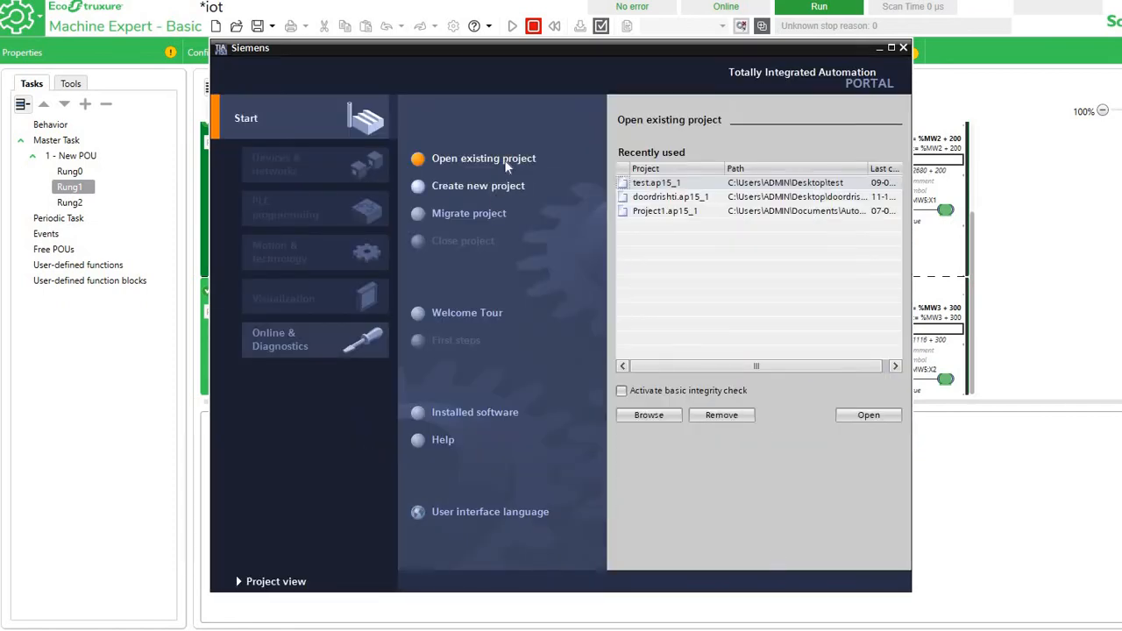
# Enlarge the TIA Portal window so it covers more of the screen without being maximized.
pyautogui.click(890, 47)
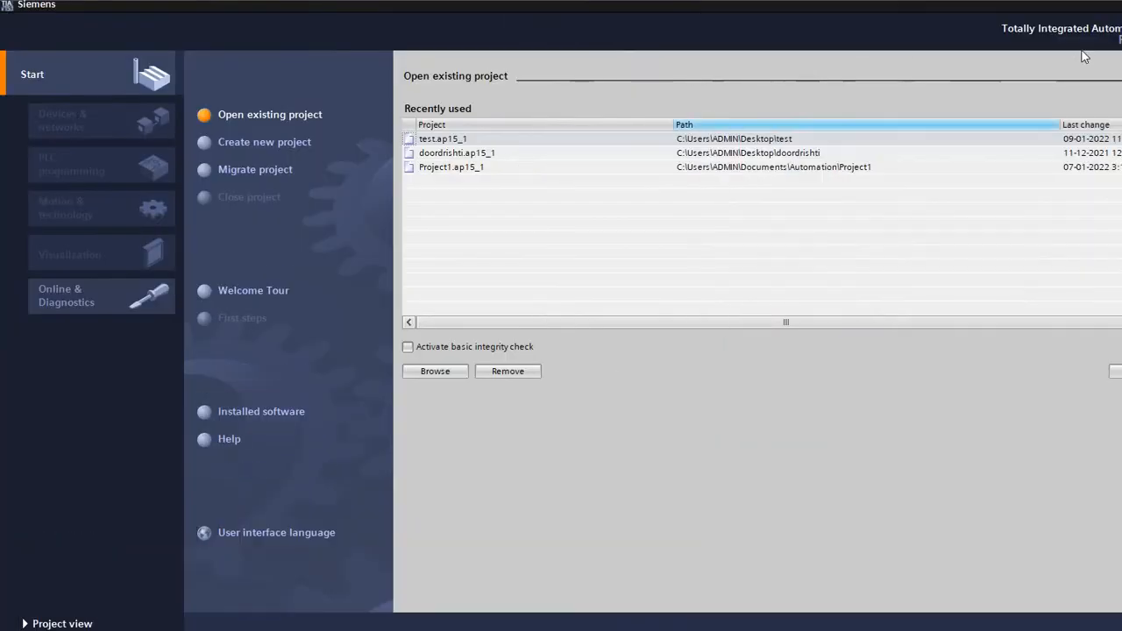
pyautogui.click(1121, 5)
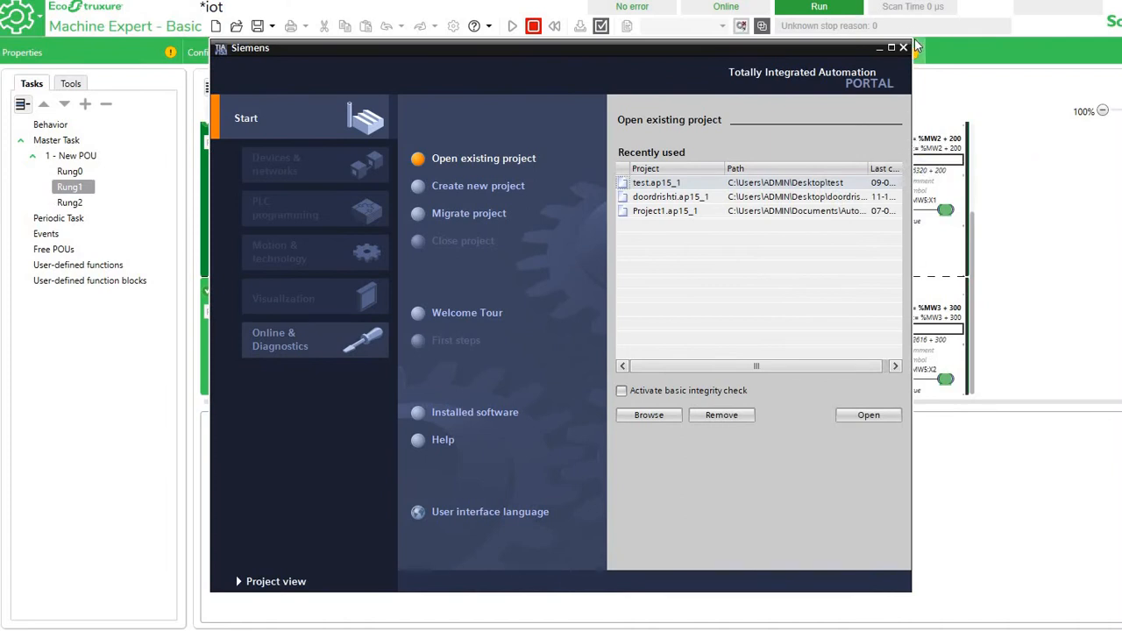
pyautogui.moveTo(912, 42); pyautogui.dragTo(1116, 9)
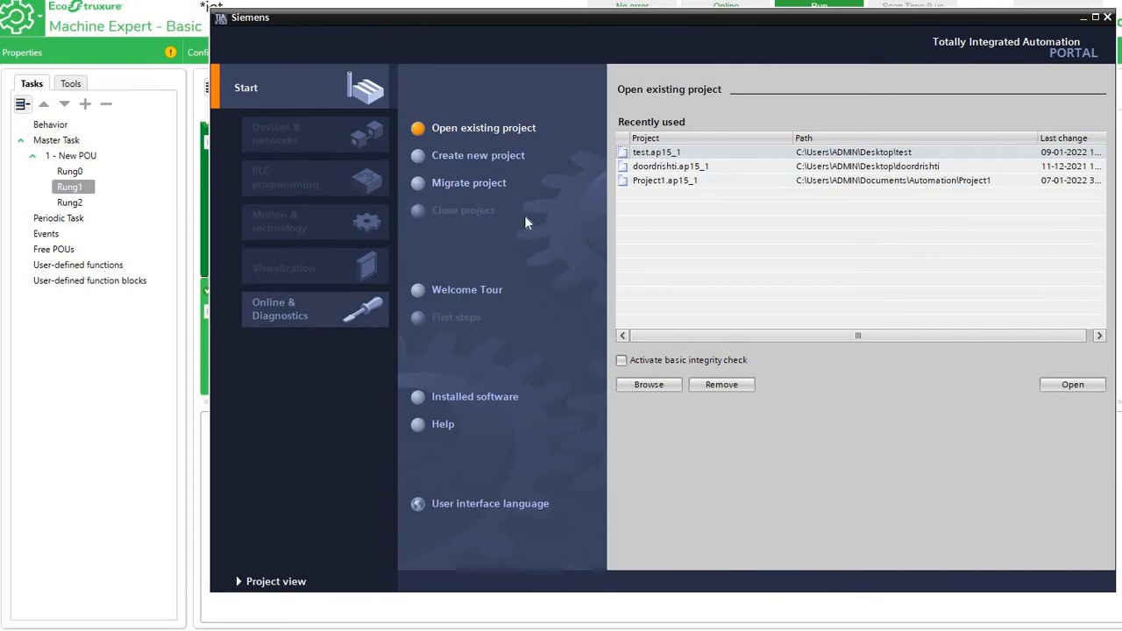
# Create a new project named ddd in the default Desktop path and open its project view.
pyautogui.click(473, 156)
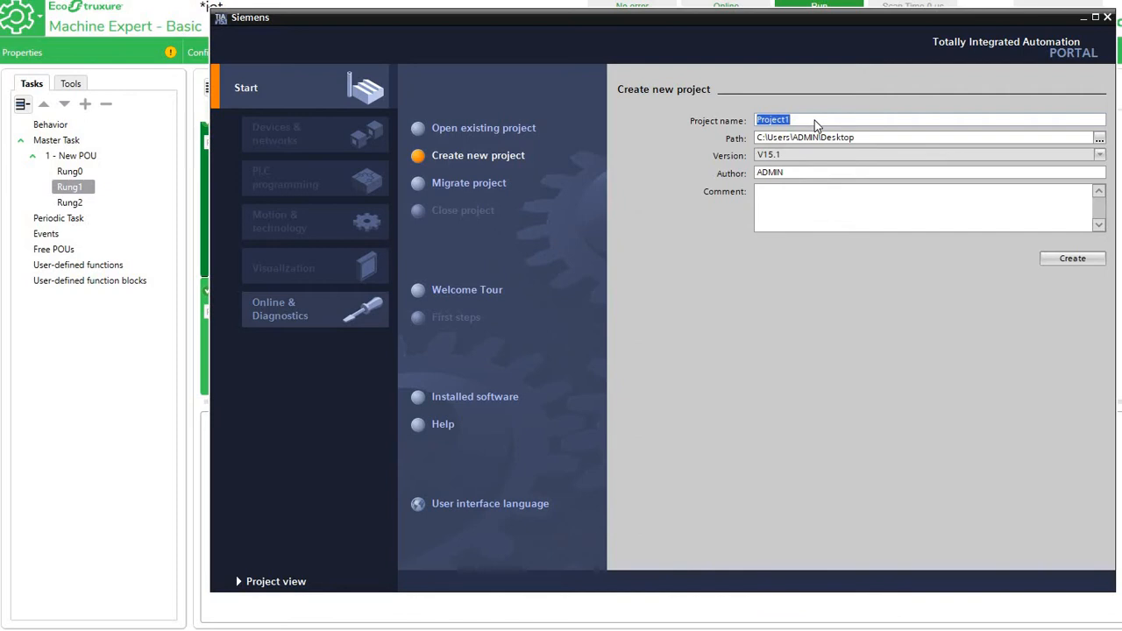
pyautogui.write('1')
pyautogui.write('ddd')
pyautogui.click(1070, 256)
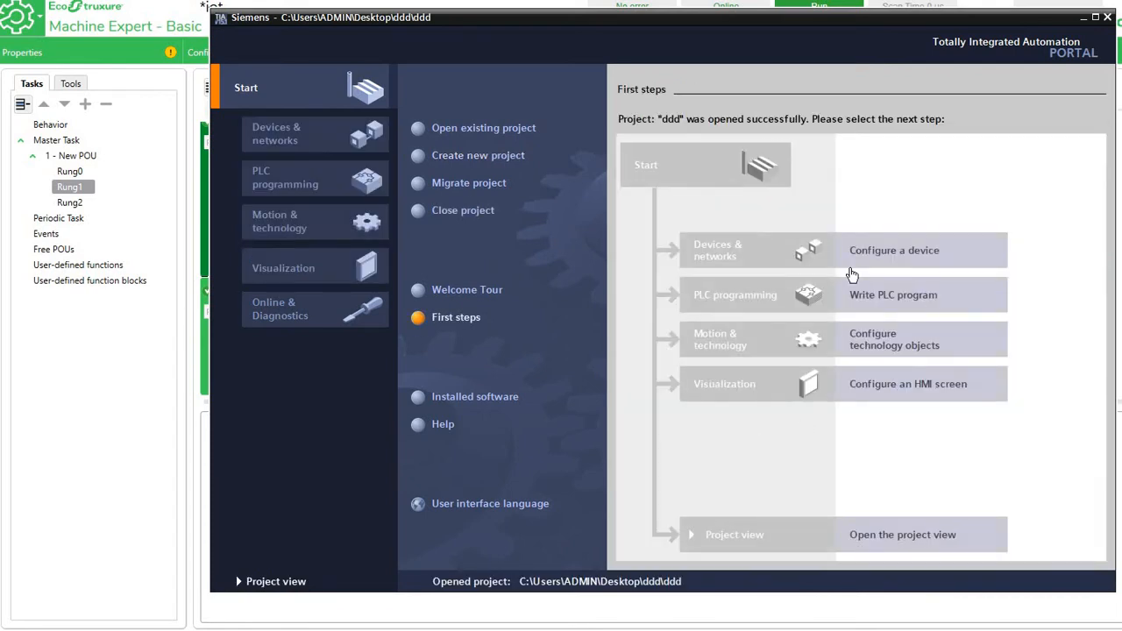
pyautogui.click(903, 535)
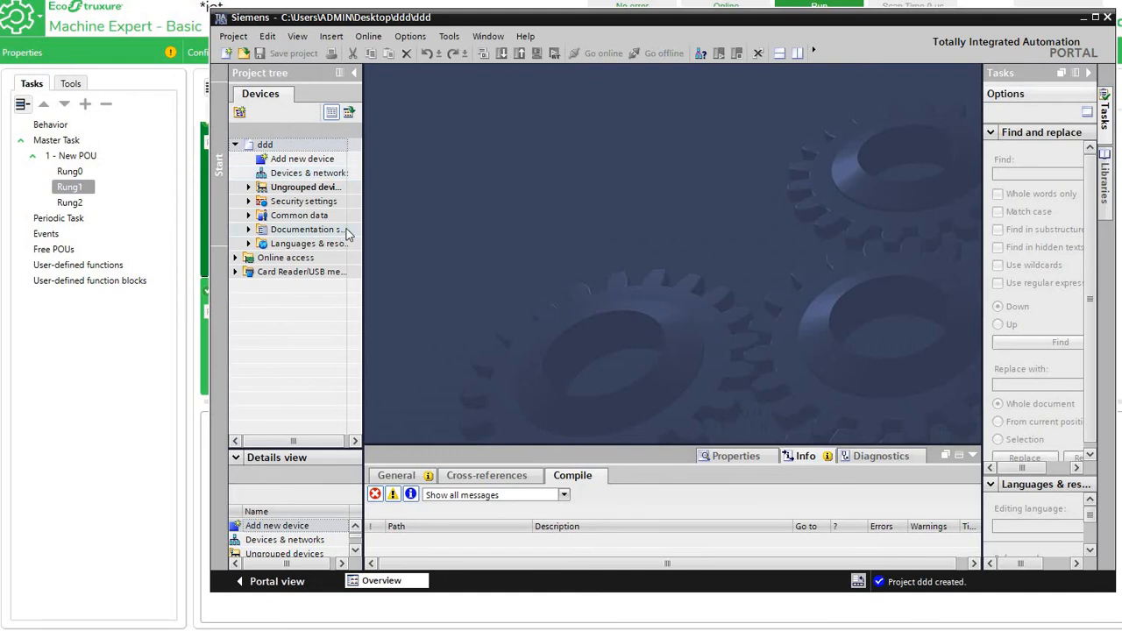
# Add a new PC station device to project ddd from the PC general group of PC systems.
pyautogui.click(302, 160)
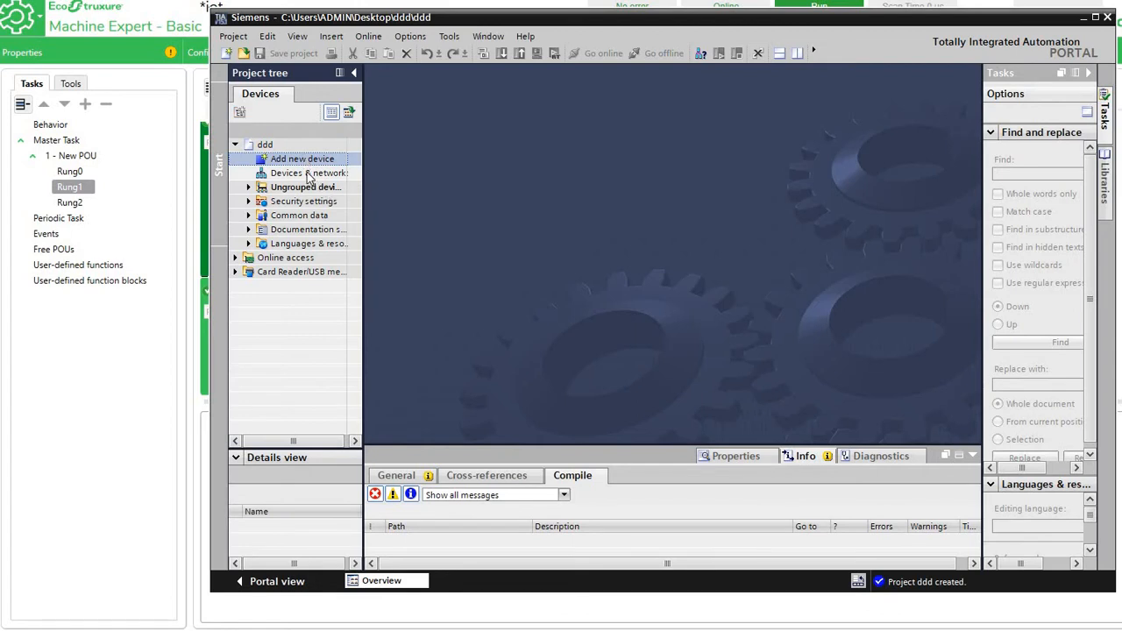
pyautogui.doubleClick(307, 173)
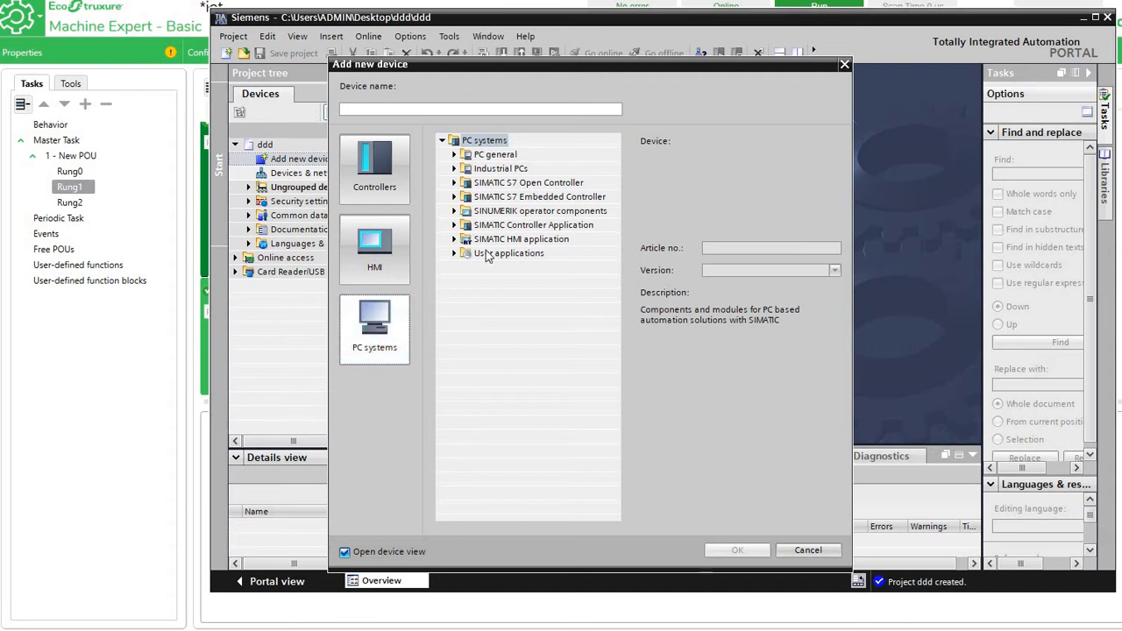
pyautogui.click(454, 154)
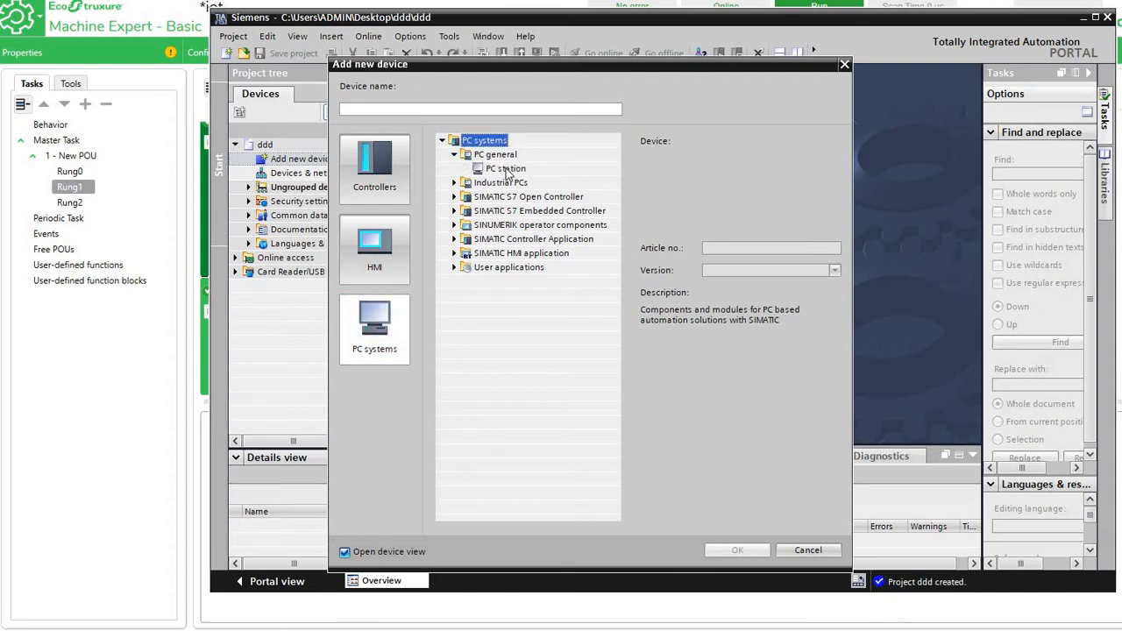
pyautogui.click(505, 169)
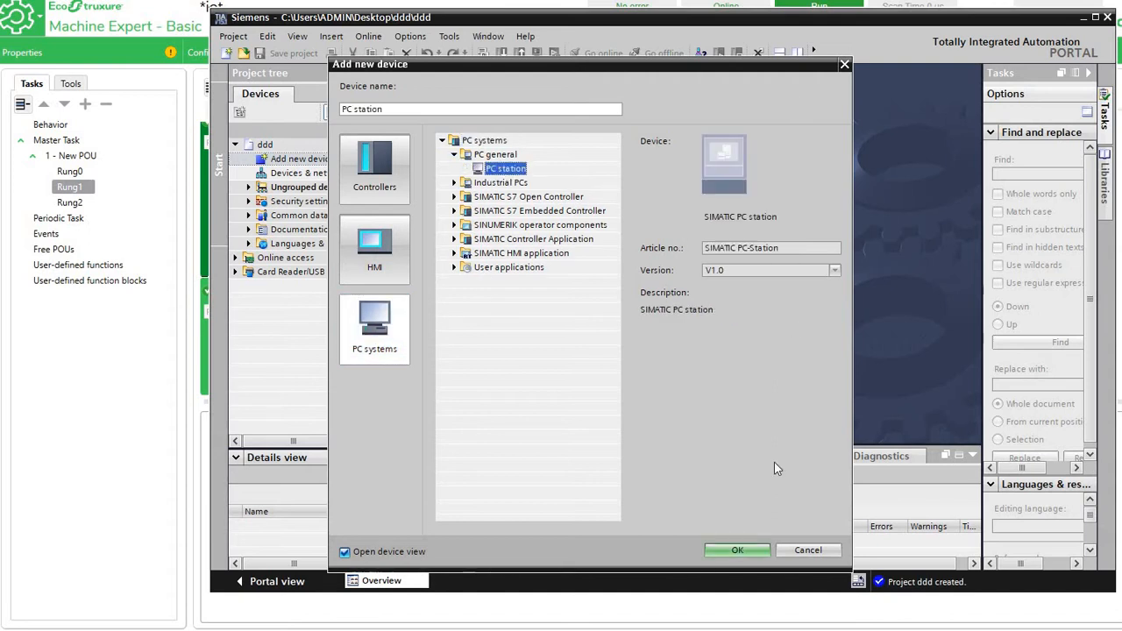
pyautogui.click(737, 549)
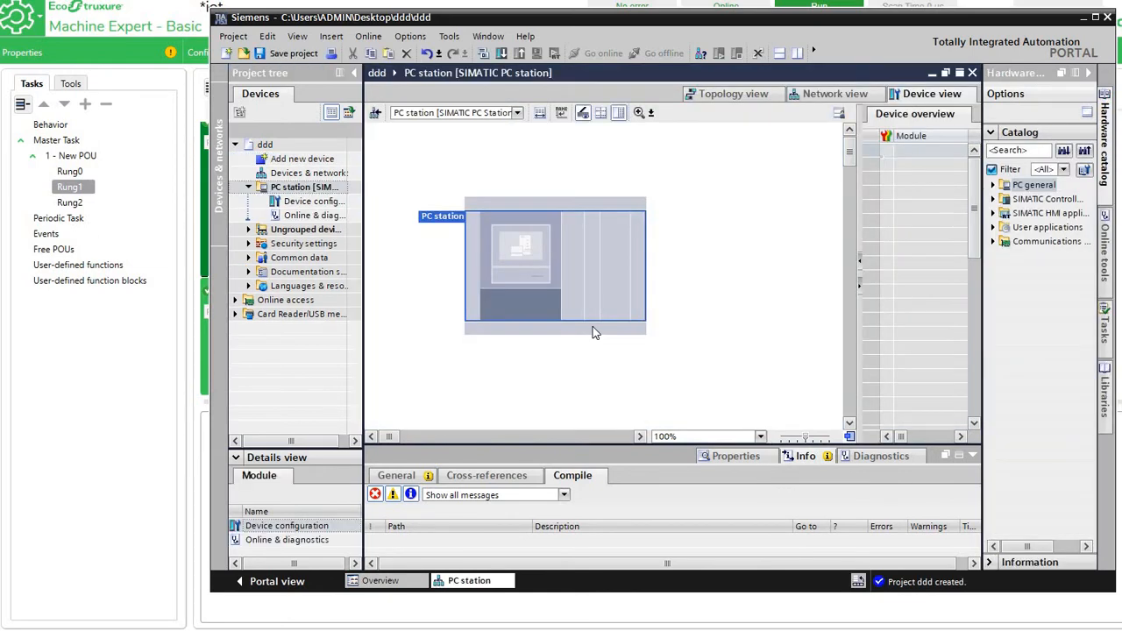
# Insert a WinCC RT Advanced HMI application into a free slot of the PC station.
pyautogui.click(572, 247)
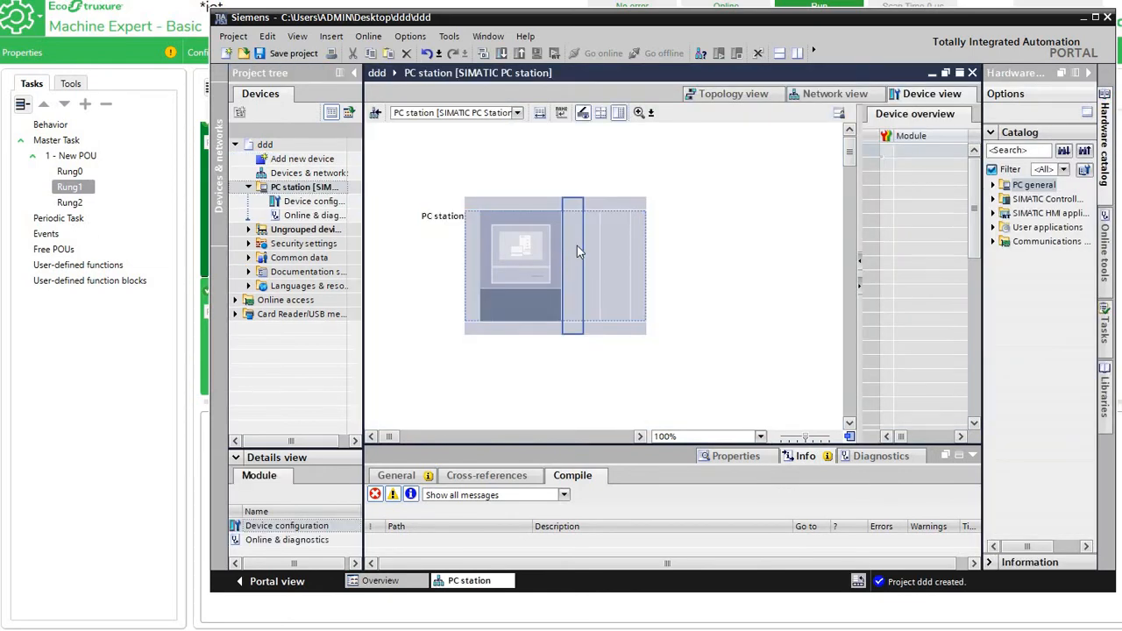
pyautogui.click(610, 253)
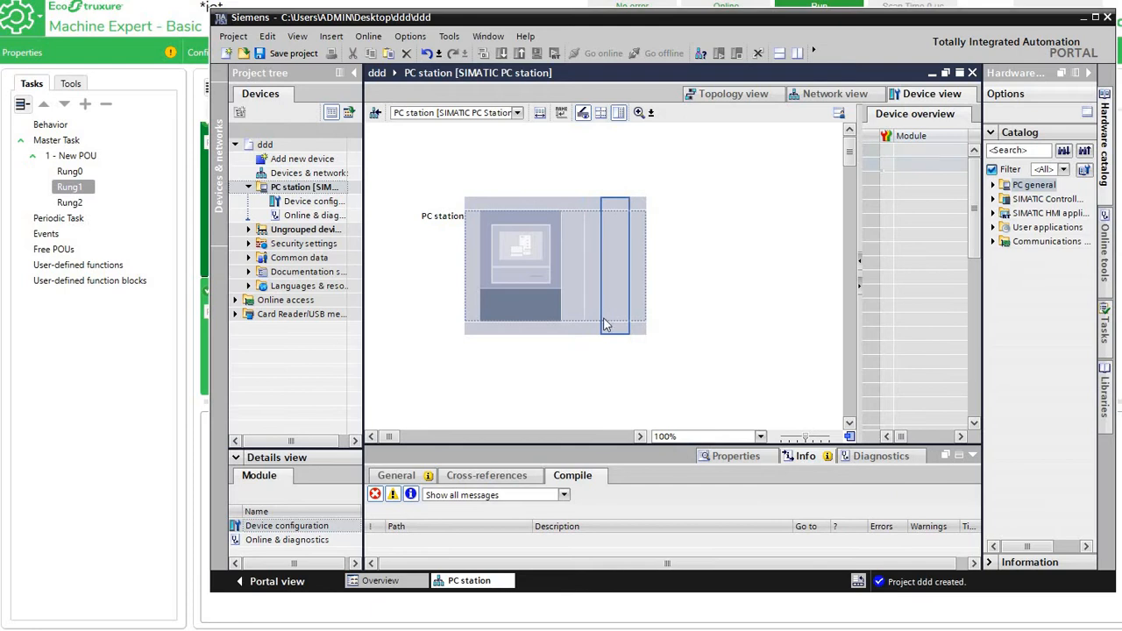
pyautogui.click(577, 281)
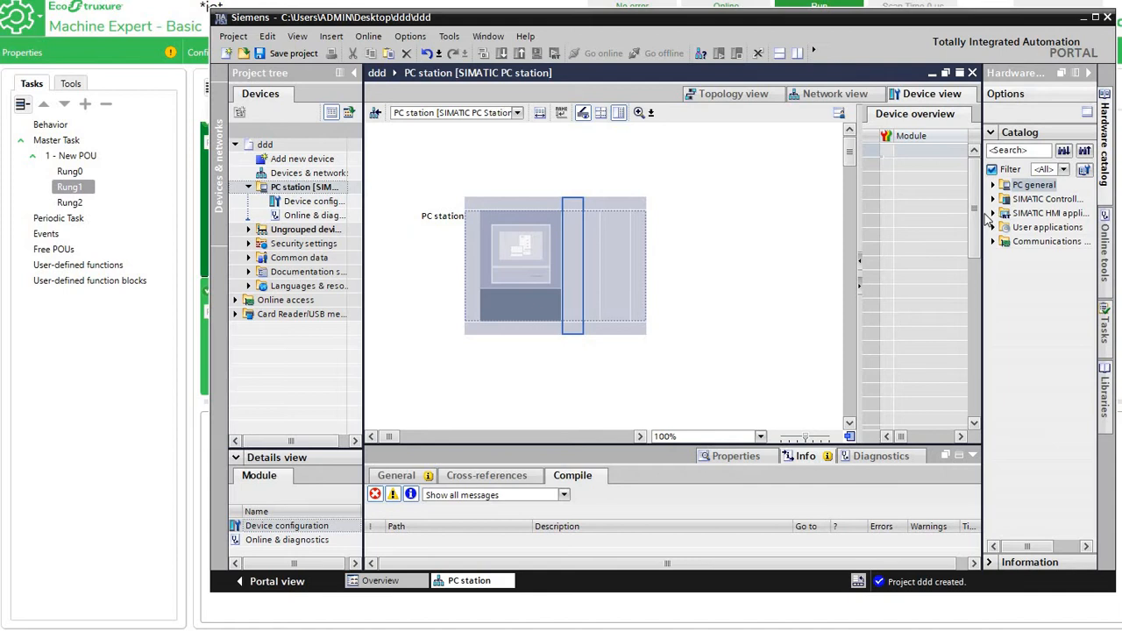
pyautogui.moveTo(981, 214); pyautogui.dragTo(885, 219)
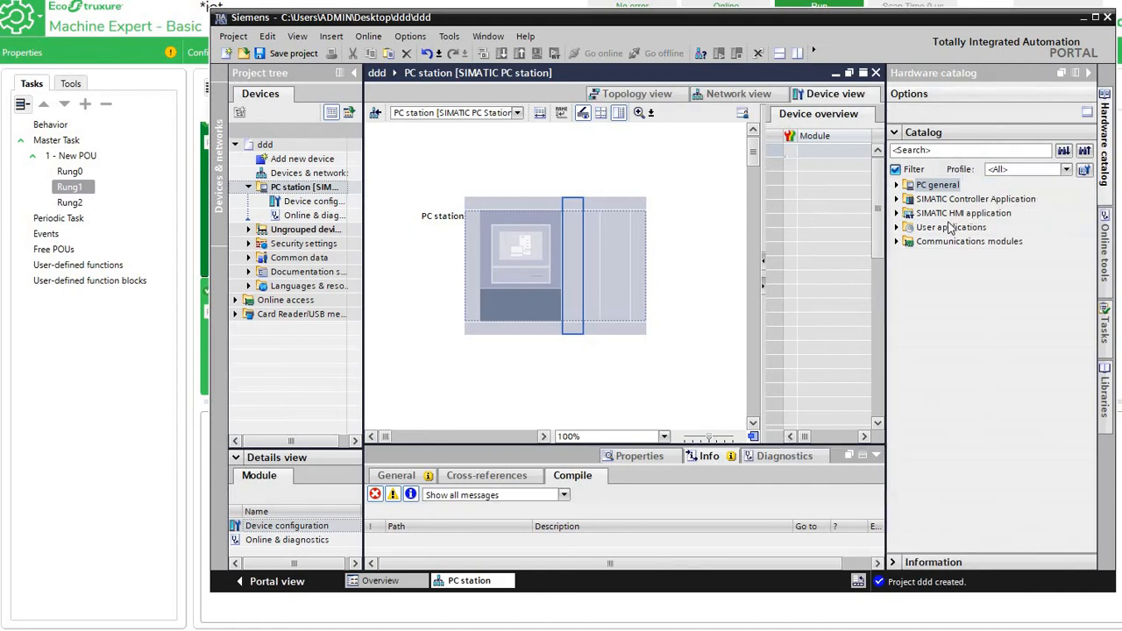
pyautogui.click(899, 213)
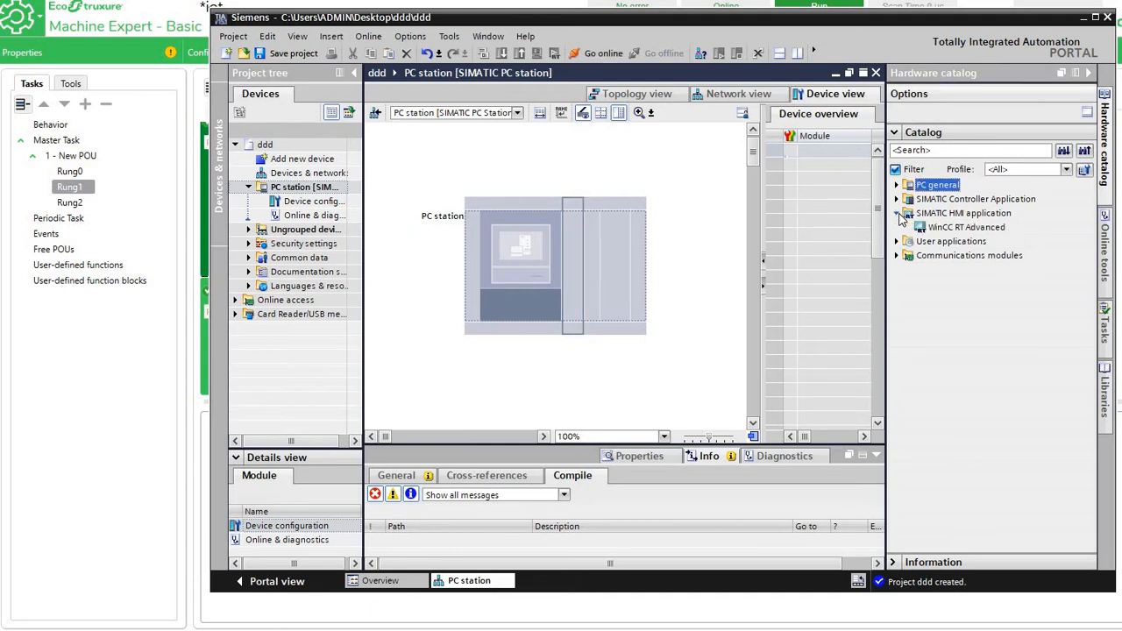
pyautogui.click(965, 228)
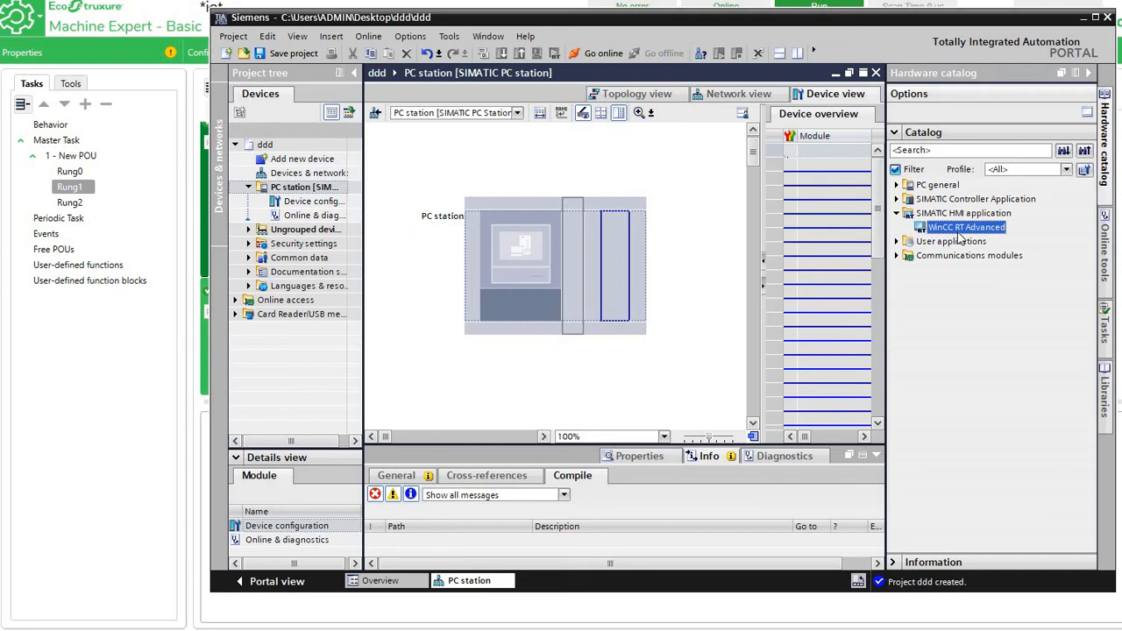
pyautogui.moveTo(975, 235); pyautogui.dragTo(622, 281)
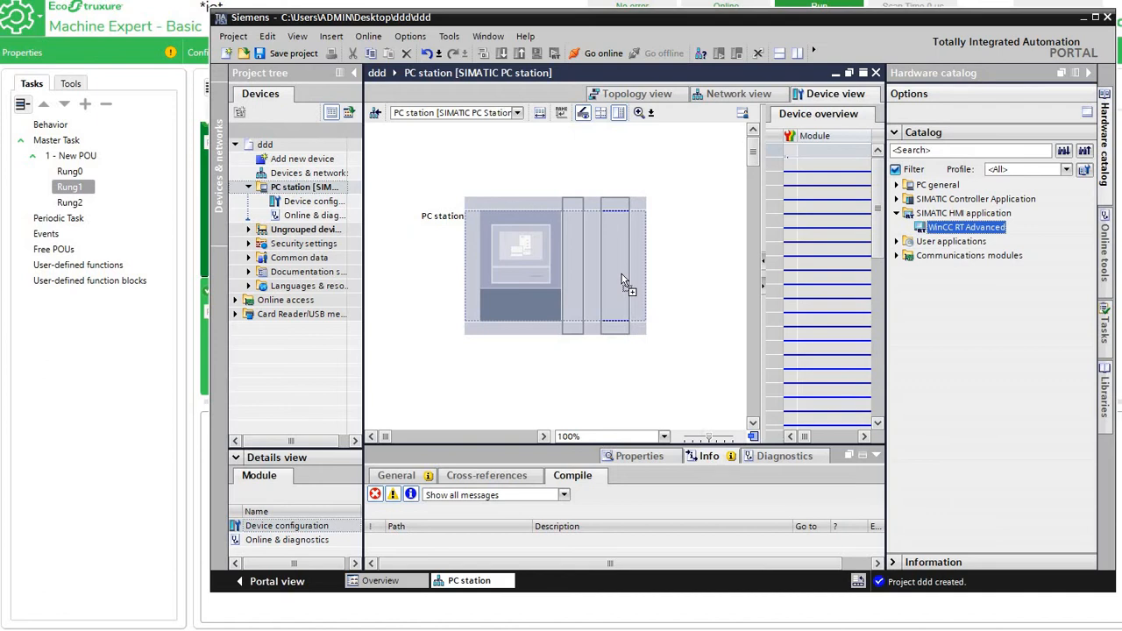
pyautogui.moveTo(622, 276); pyautogui.dragTo(626, 244)
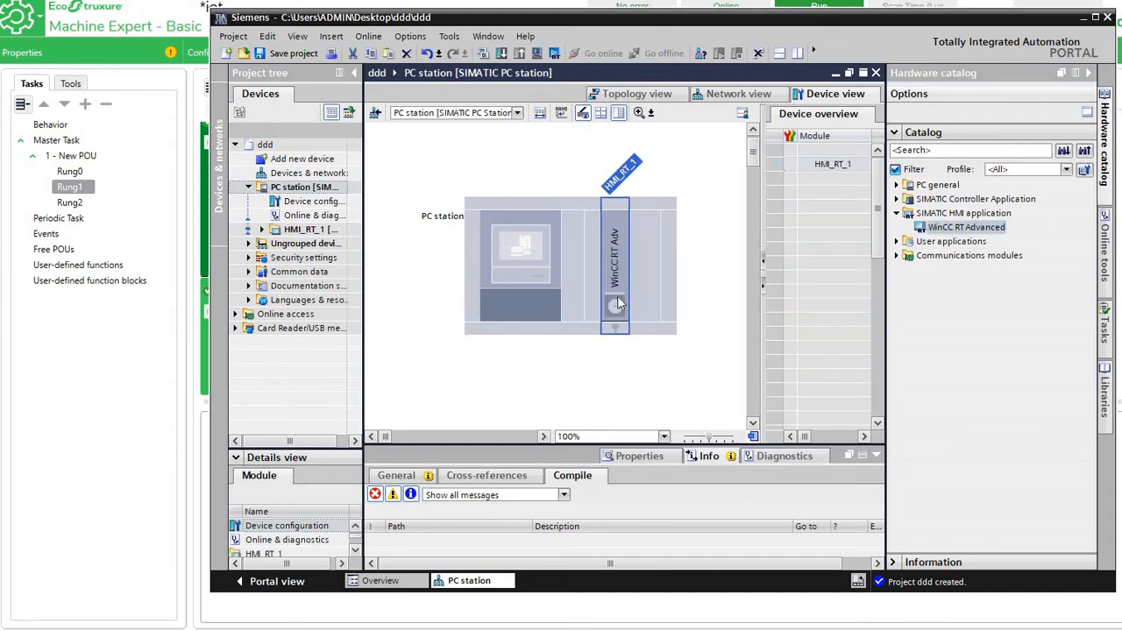
# Insert an IE general PROFINET/Ethernet communications module into the PC station's first free slot.
pyautogui.click(897, 256)
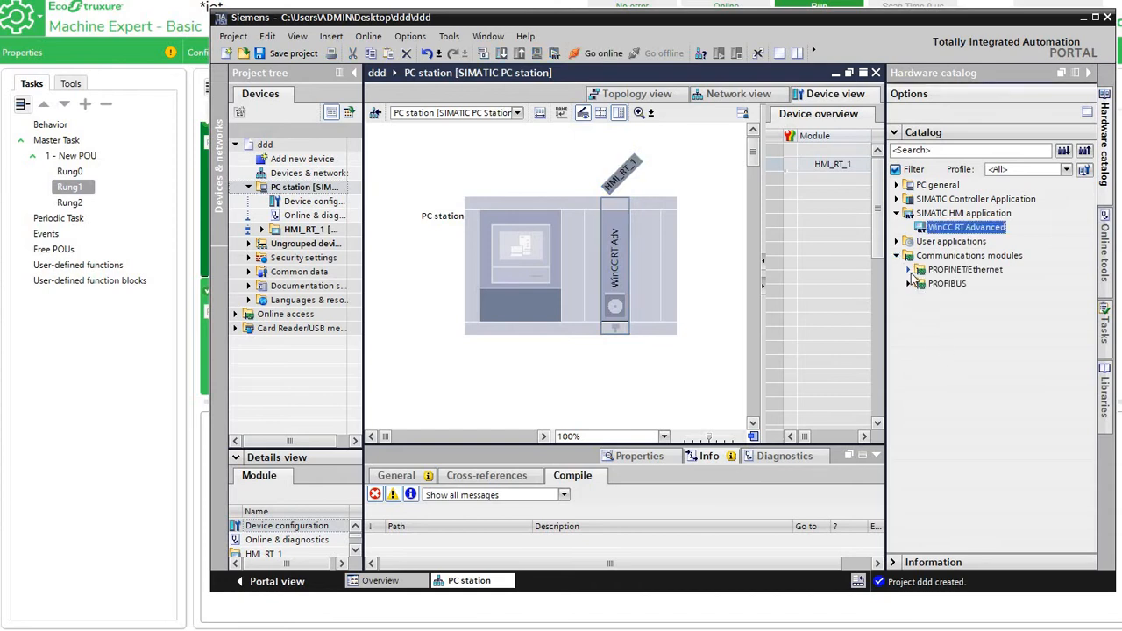
pyautogui.click(909, 270)
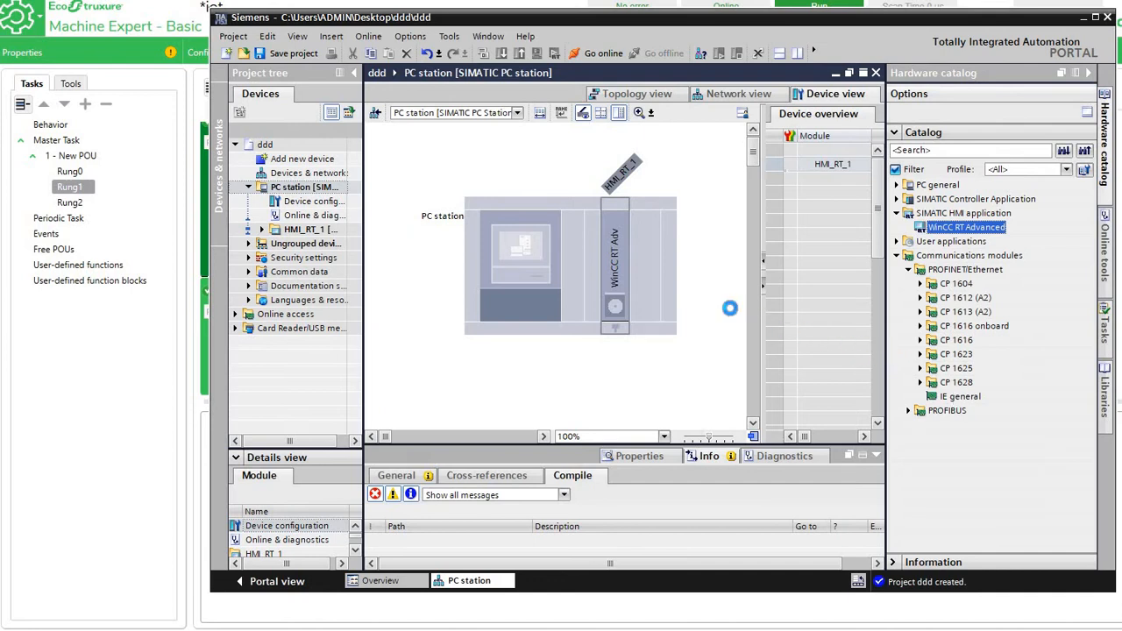
pyautogui.moveTo(729, 308); pyautogui.dragTo(578, 264)
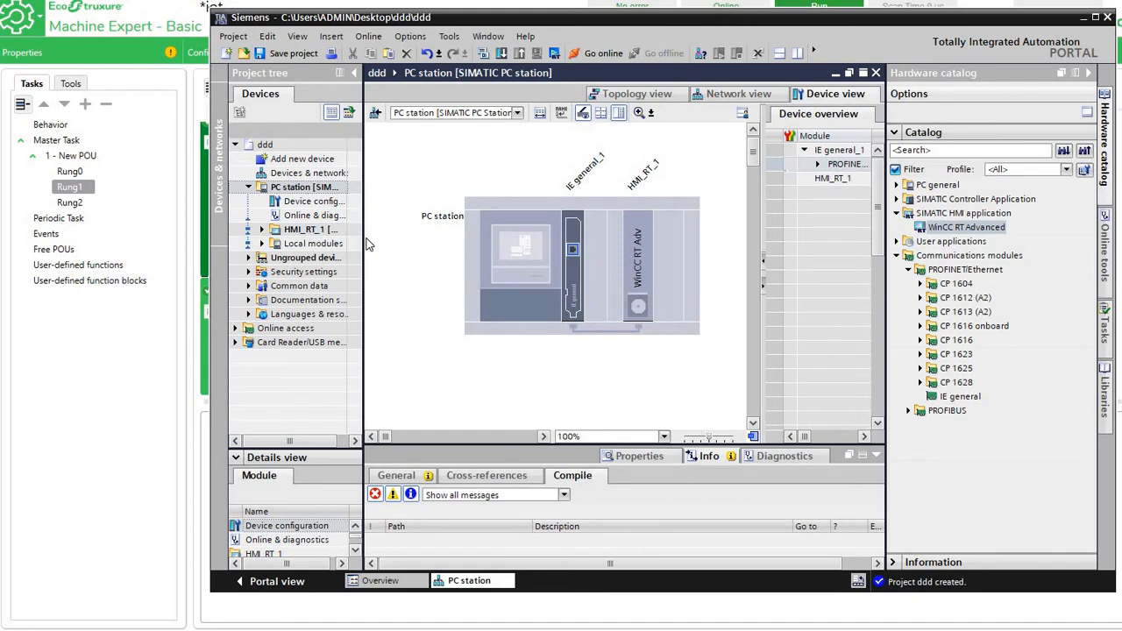
# Widen the project tree and open the Connections editor of the PC station's WinCC RT Advanced runtime.
pyautogui.moveTo(364, 237); pyautogui.dragTo(413, 244)
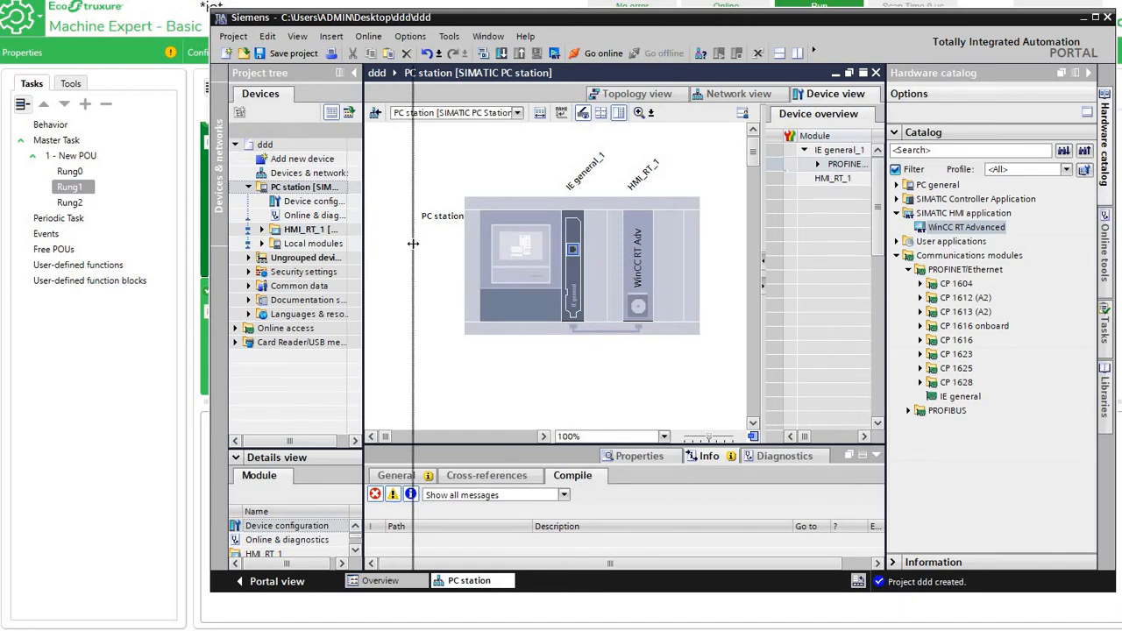
pyautogui.click(347, 231)
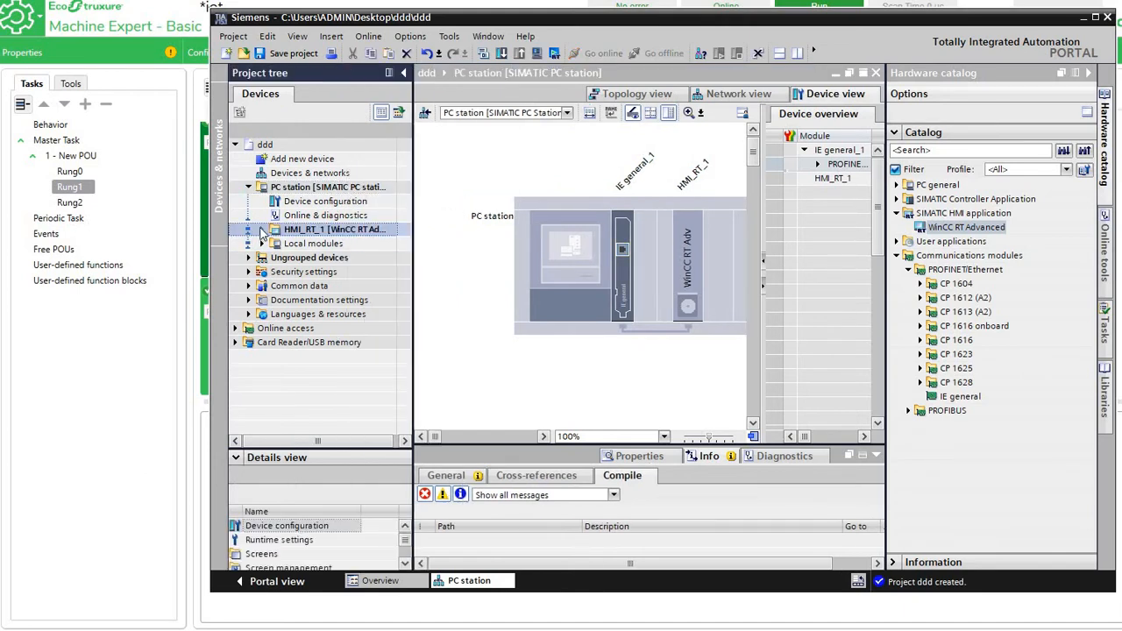
pyautogui.click(260, 232)
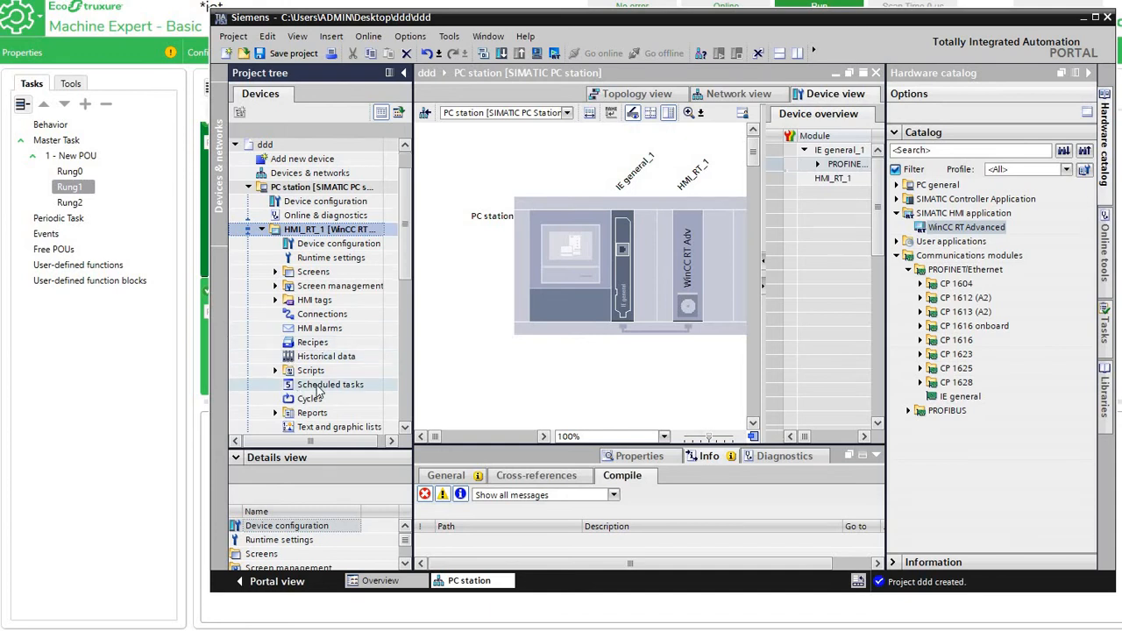
pyautogui.scroll(-1, 315, 395)
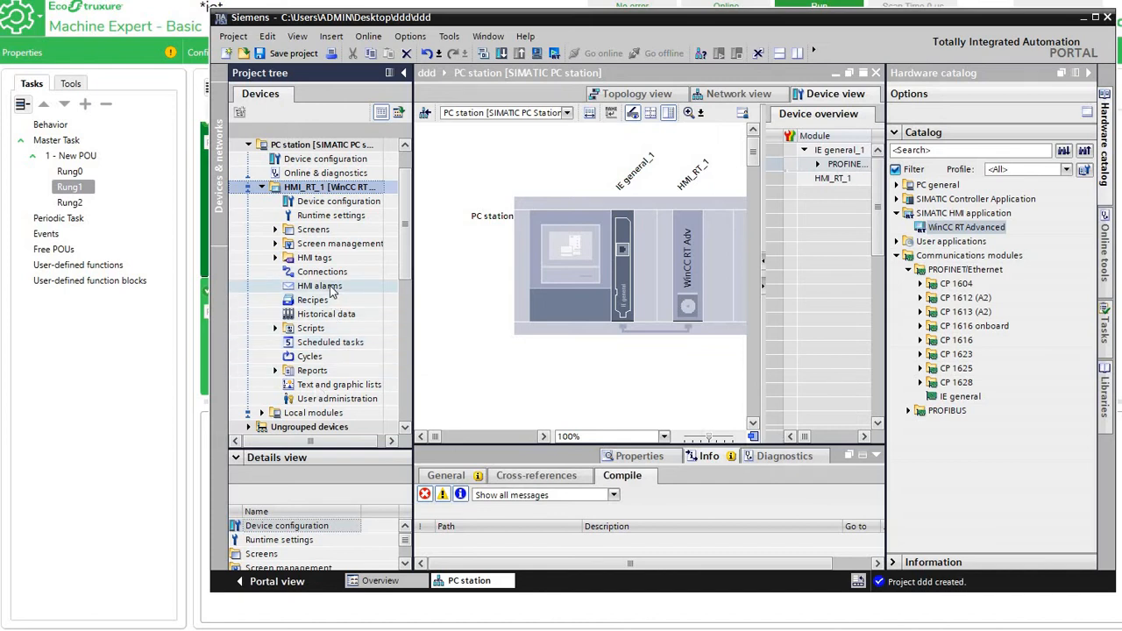
pyautogui.click(319, 277)
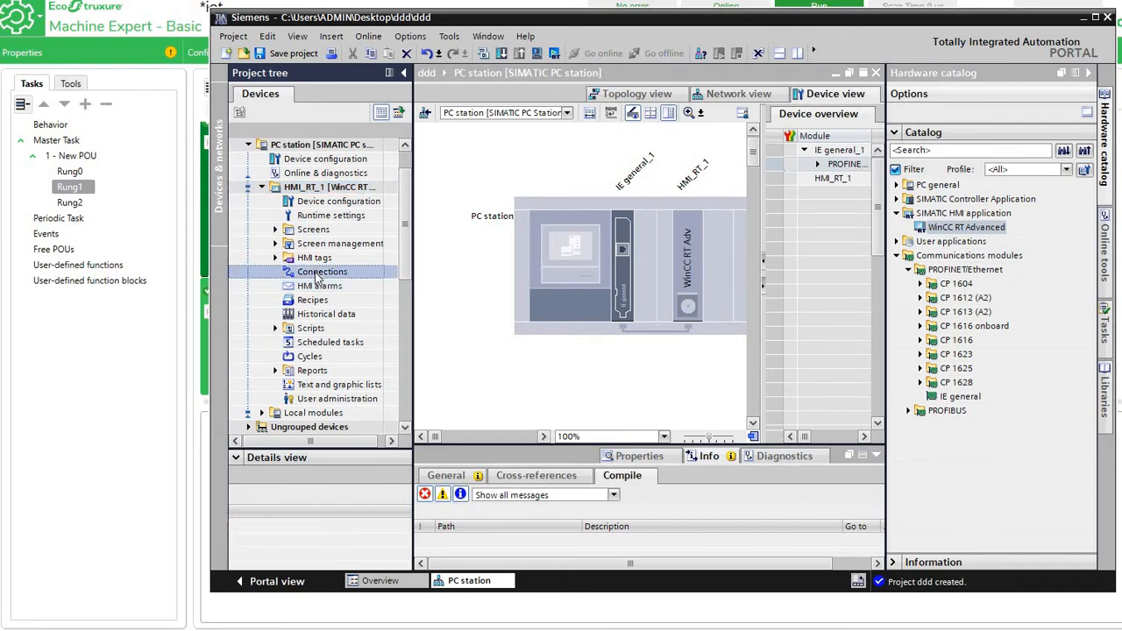
pyautogui.doubleClick(319, 275)
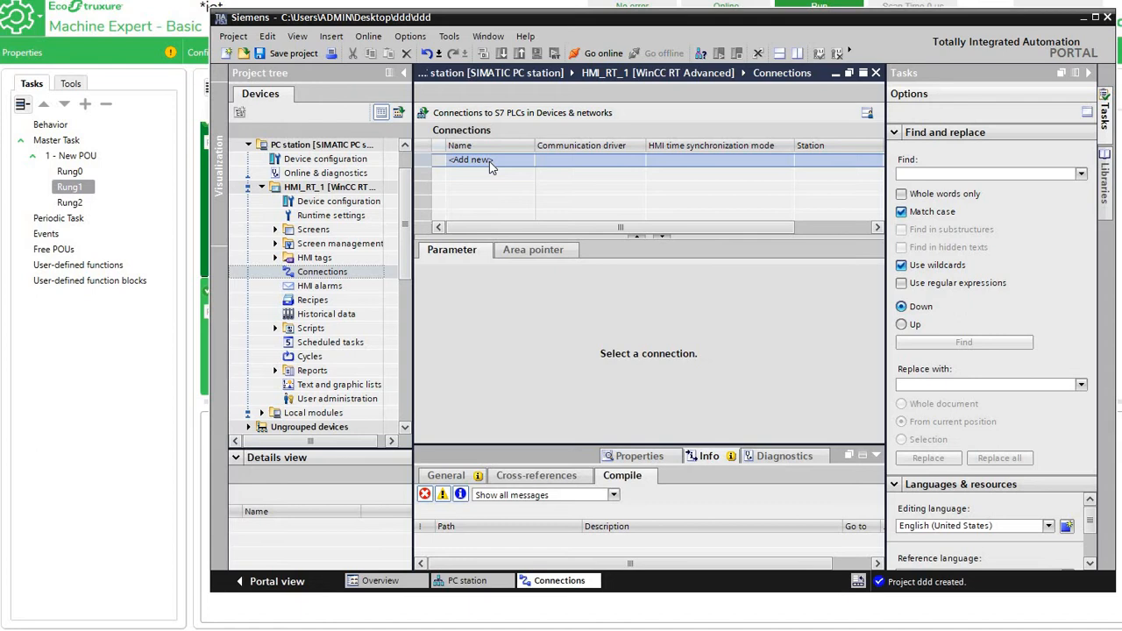
# Add a new HMI connection and set its communication driver to Modicon Modbus TCP/IP.
pyautogui.click(489, 161)
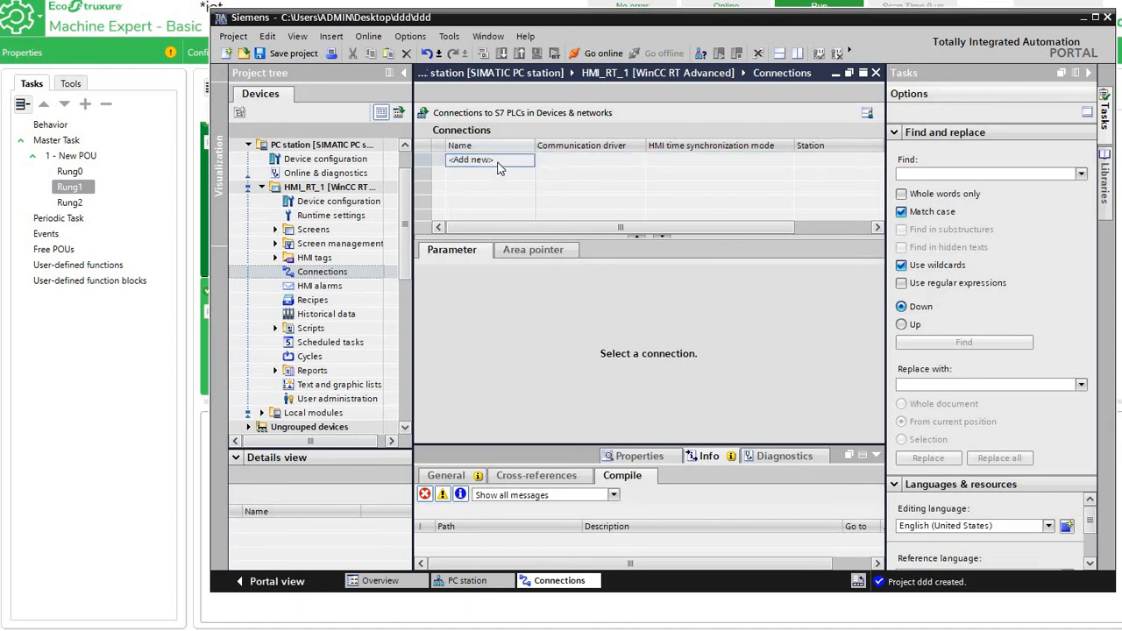
pyautogui.click(496, 165)
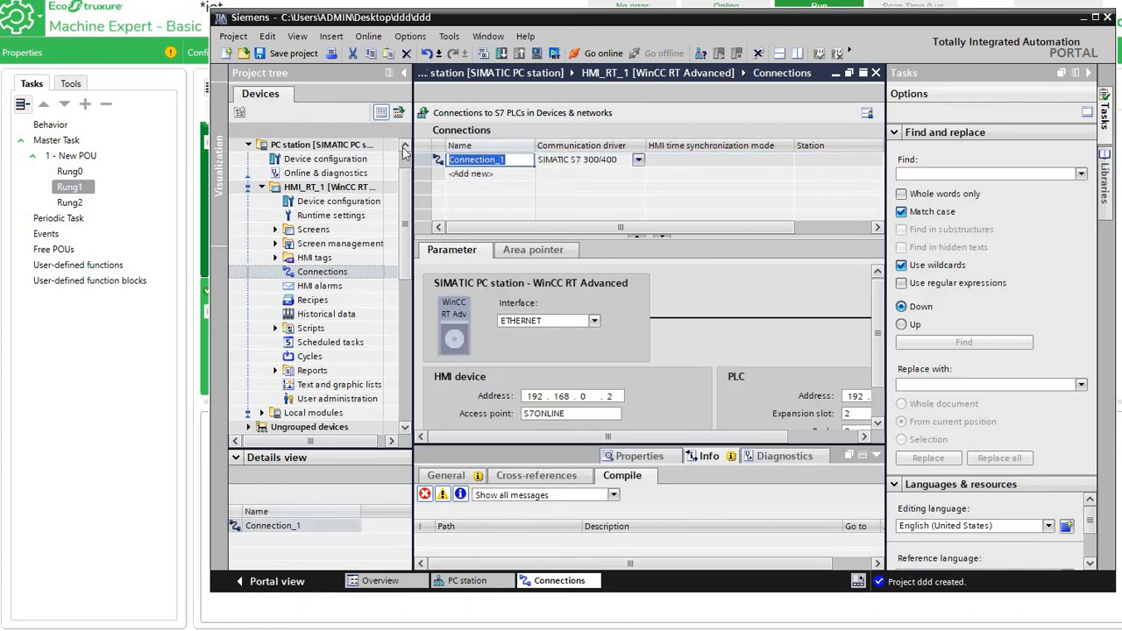
pyautogui.click(524, 187)
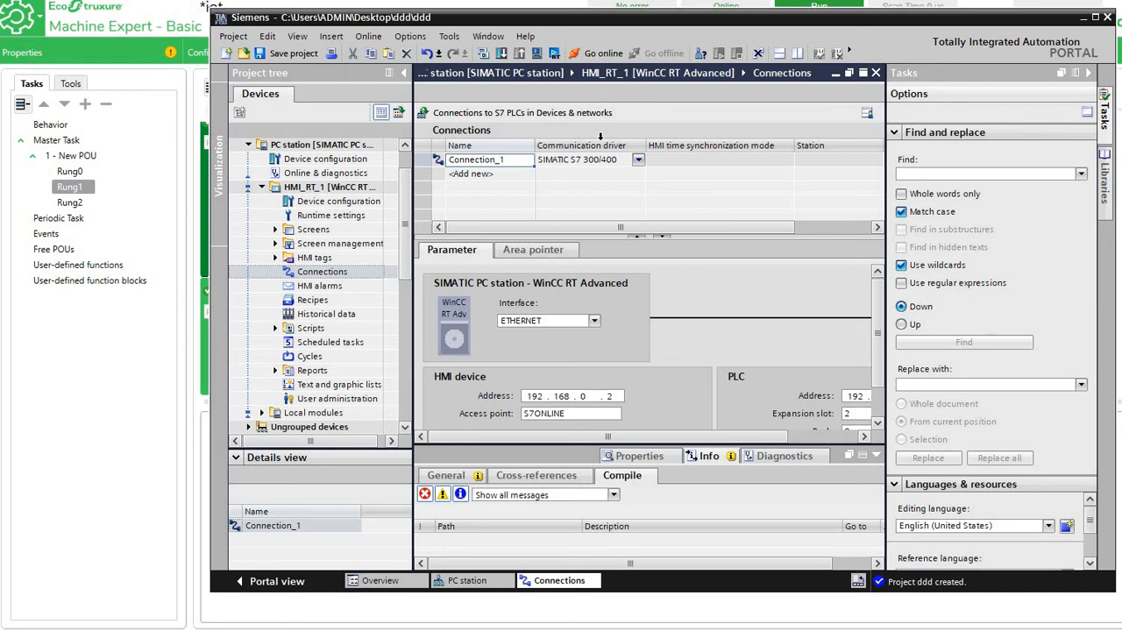
pyautogui.click(640, 160)
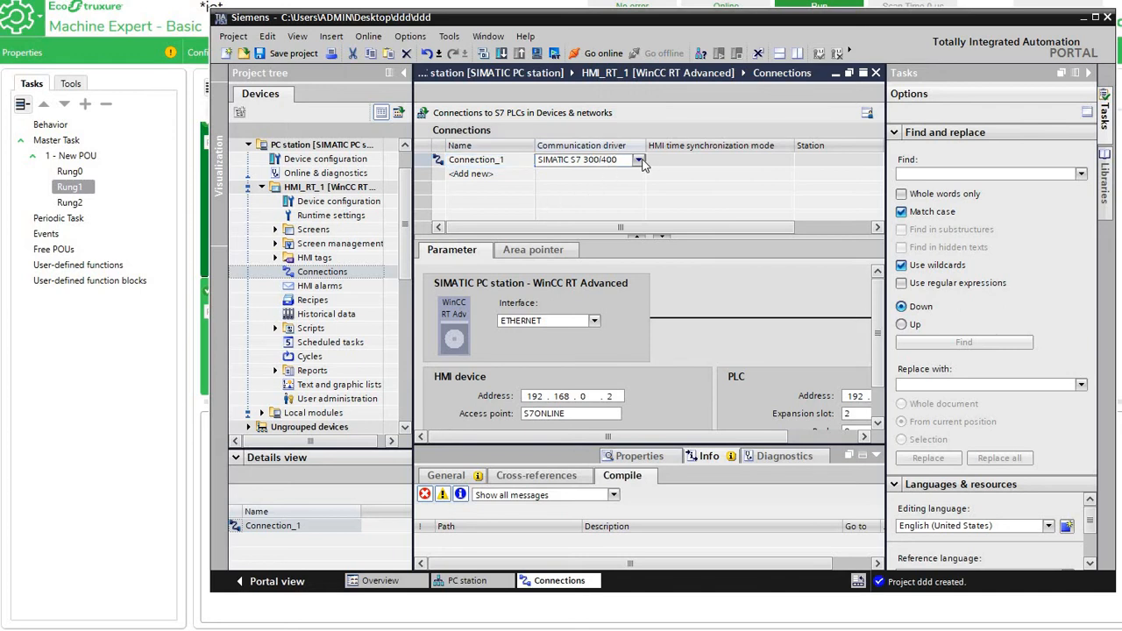
pyautogui.click(640, 160)
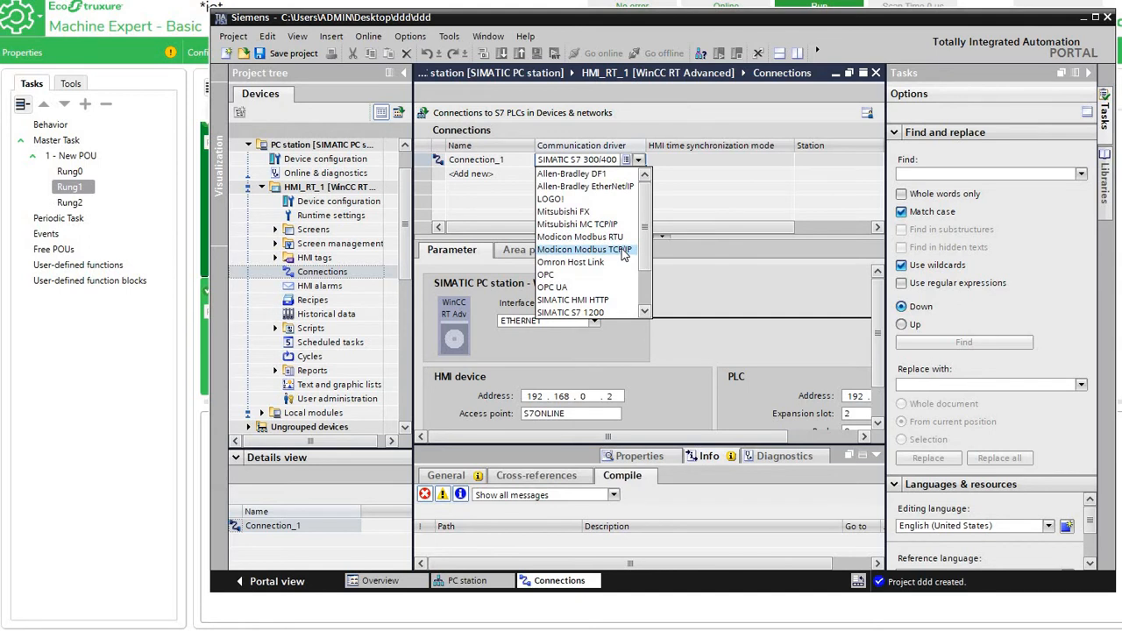
pyautogui.scroll(-2, 623, 255)
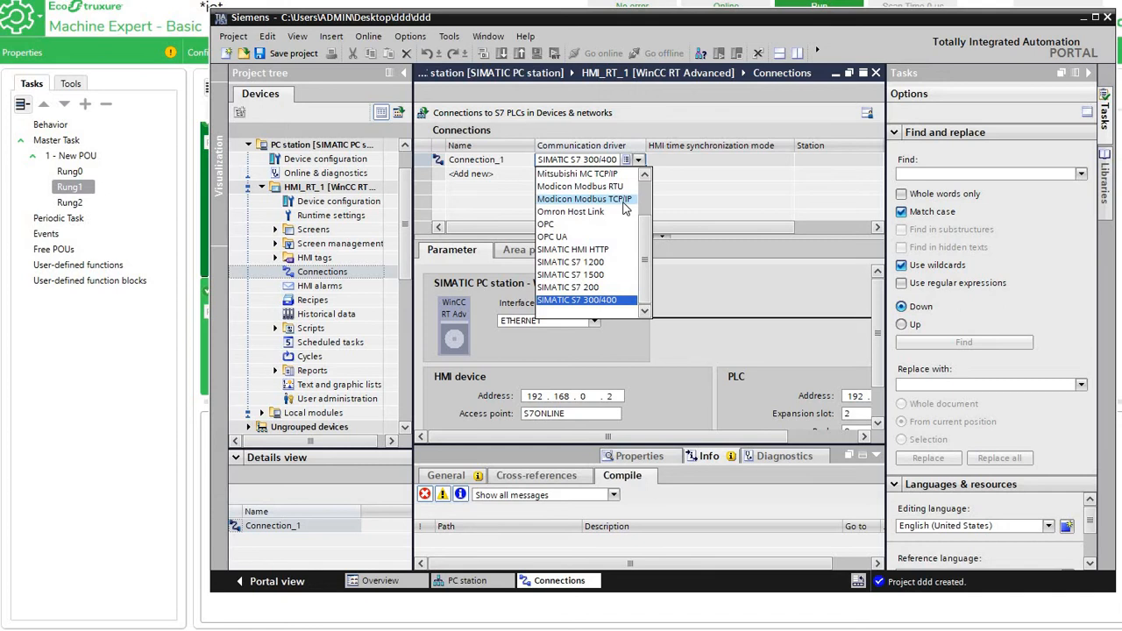
pyautogui.click(566, 199)
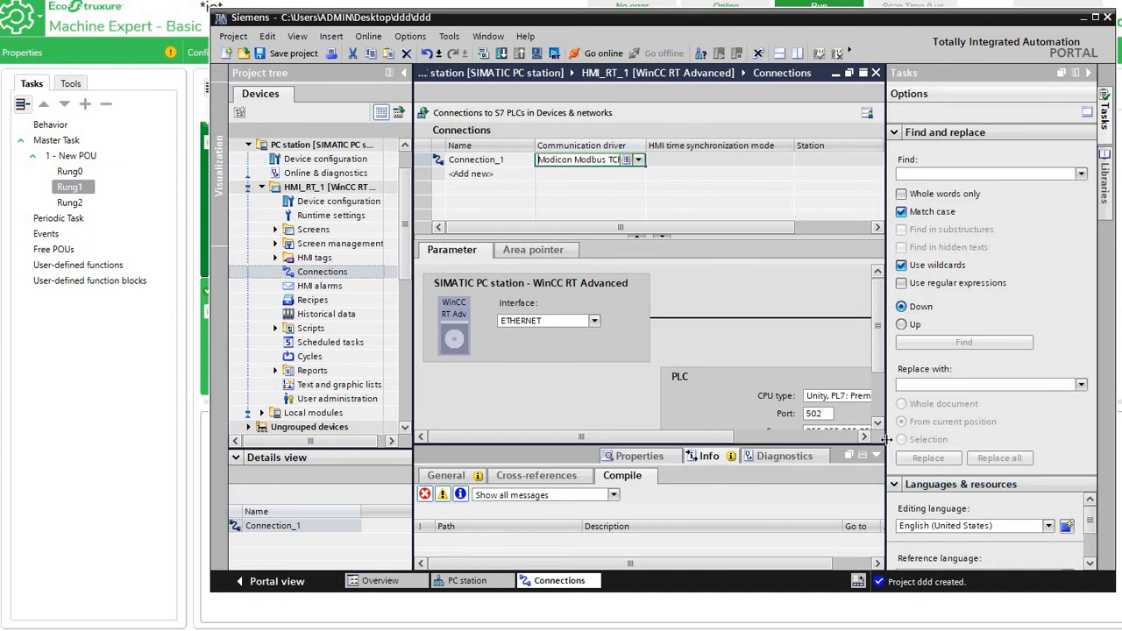
# Select the ETHERNET interface and the CPU type Unity, PL7: Premium, Micro, Quantum, M340 for the Modbus connection.
pyautogui.moveTo(887, 440); pyautogui.dragTo(1005, 438)
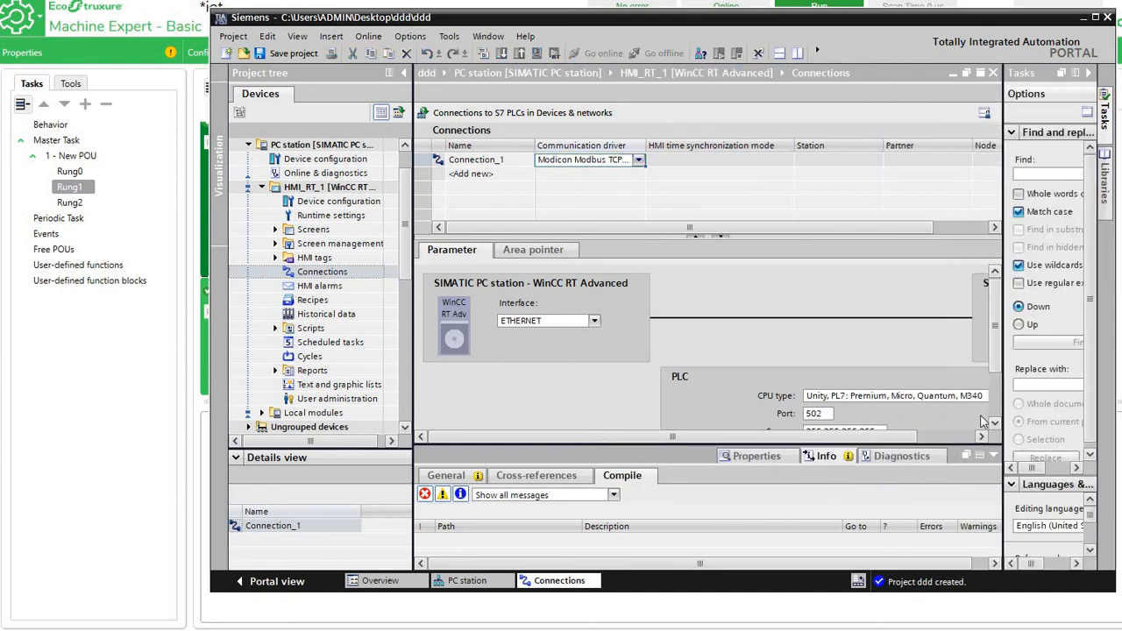
pyautogui.moveTo(997, 317)
pyautogui.mouseDown()
pyautogui.moveTo(1004, 394)
pyautogui.moveTo(1004, 330)
pyautogui.mouseUp()
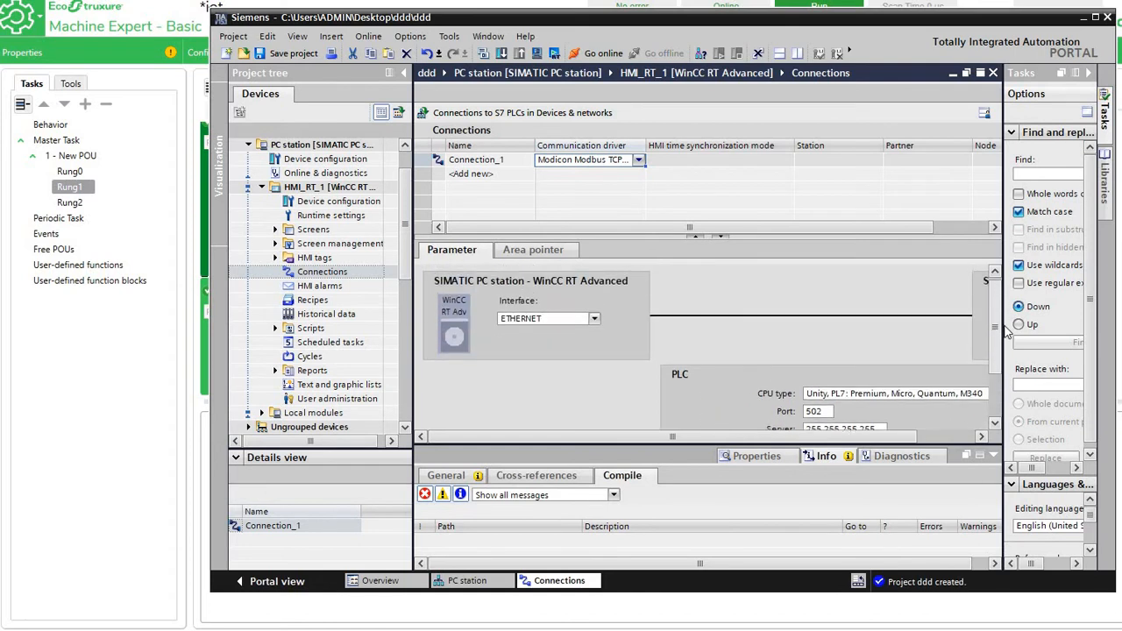
pyautogui.click(593, 320)
pyautogui.click(559, 335)
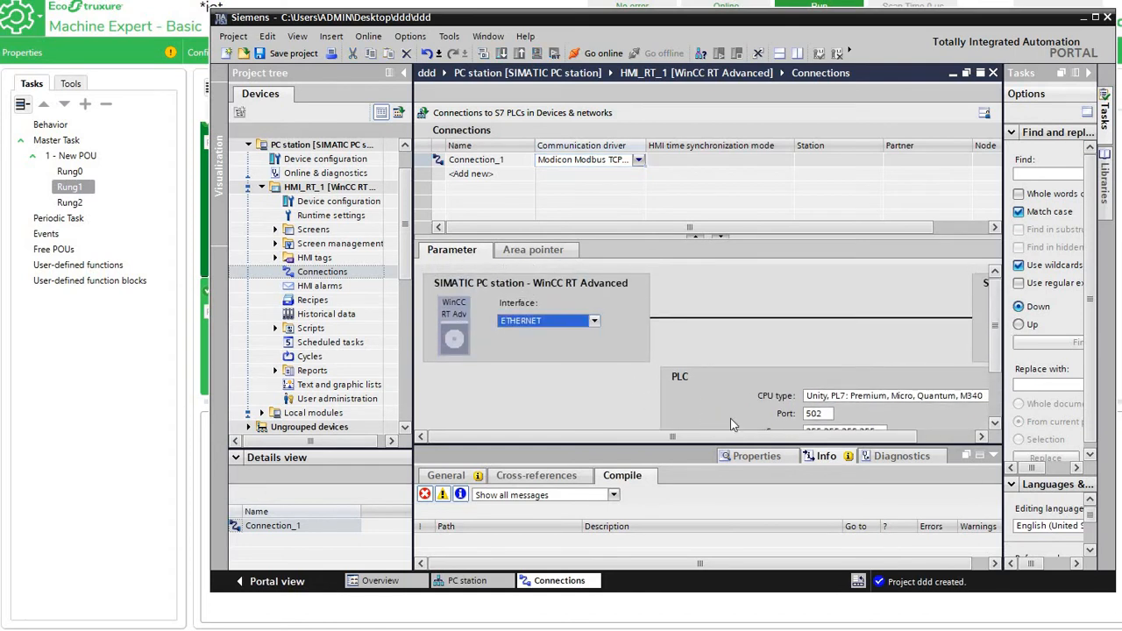
pyautogui.moveTo(996, 342); pyautogui.dragTo(1001, 393)
pyautogui.click(878, 322)
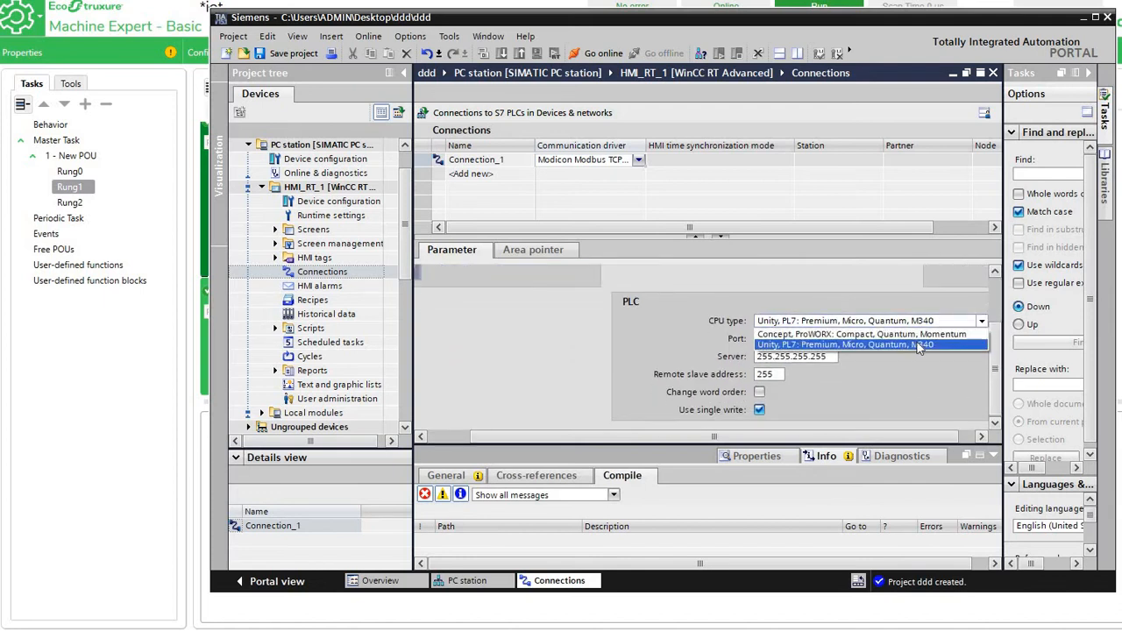
pyautogui.click(846, 345)
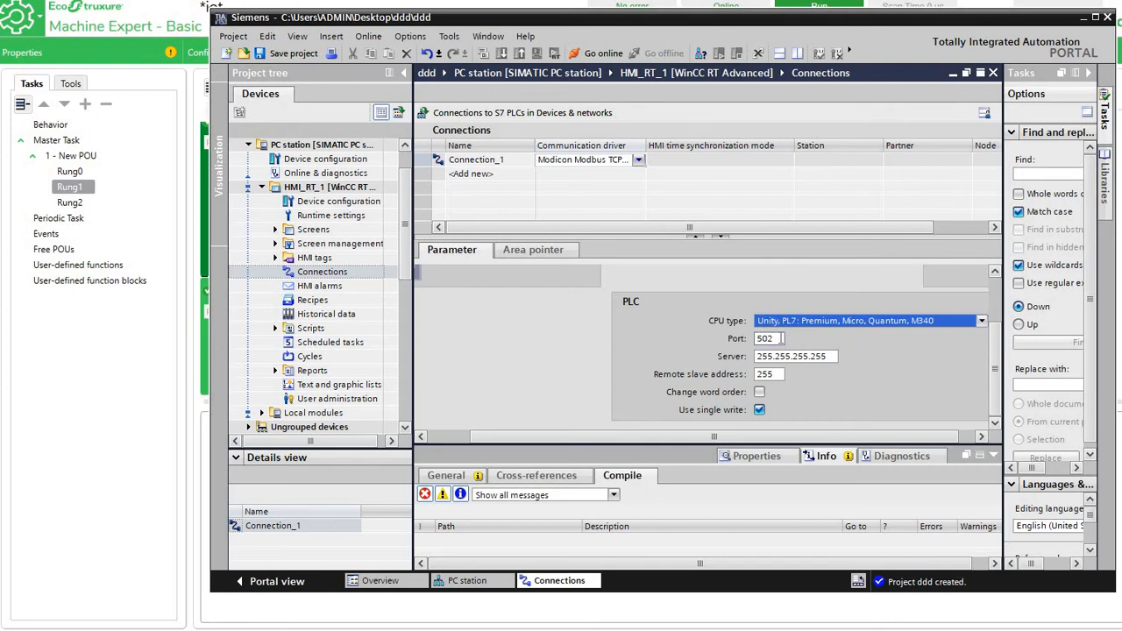
# Set the connection's PLC server address to 127.0.0.1 and its remote slave address to 1.
pyautogui.click(807, 357)
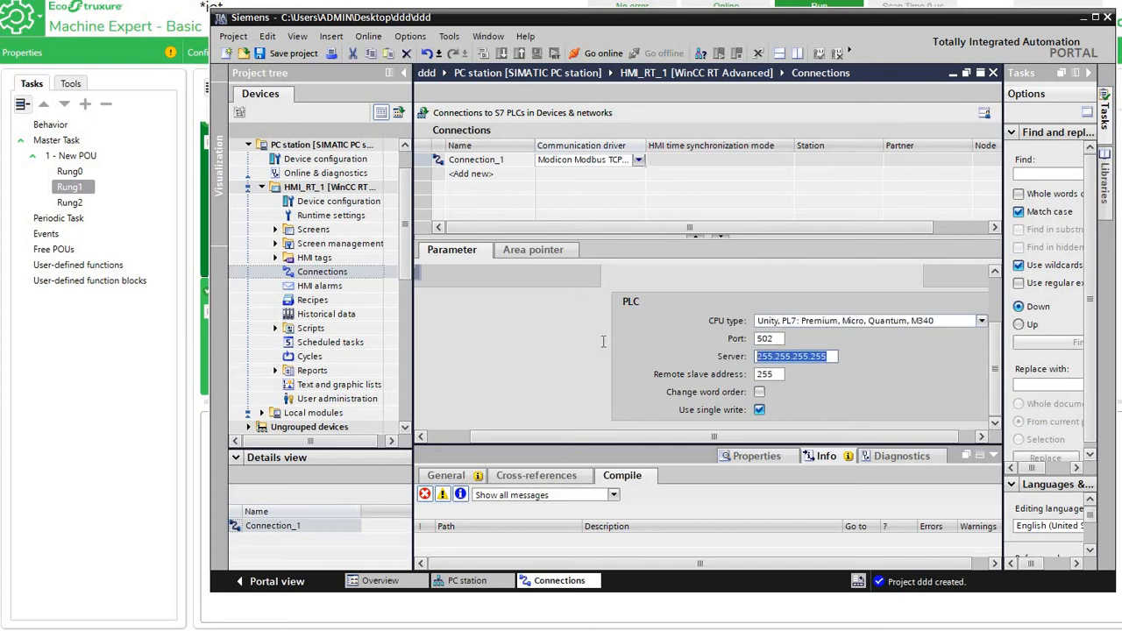
pyautogui.write('127')
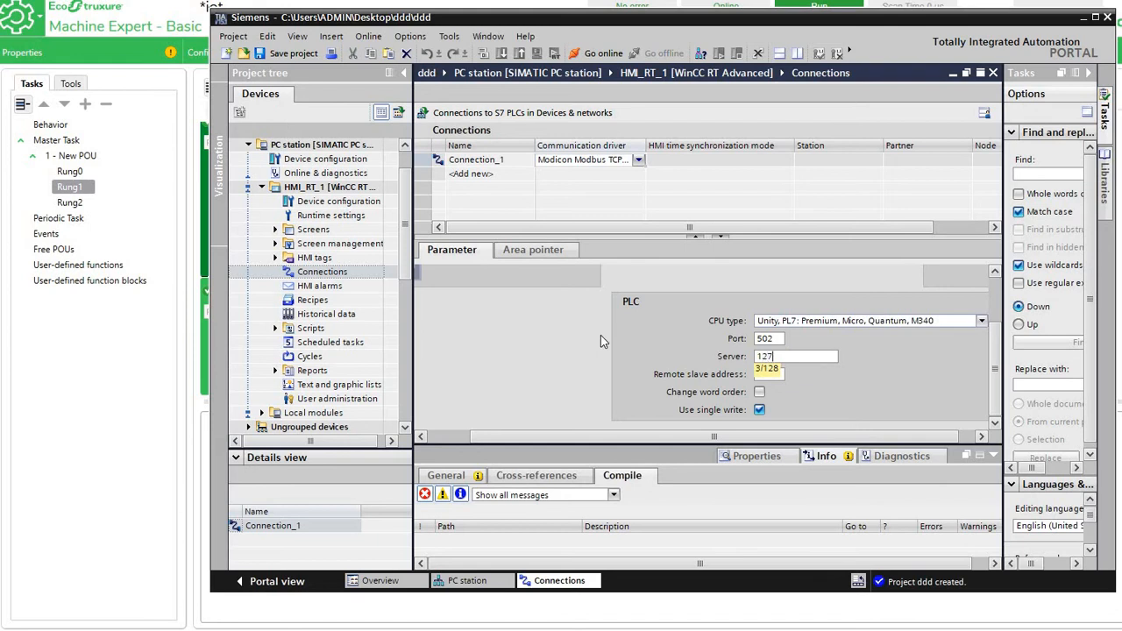
pyautogui.write('.0.0.1')
pyautogui.press('Return')
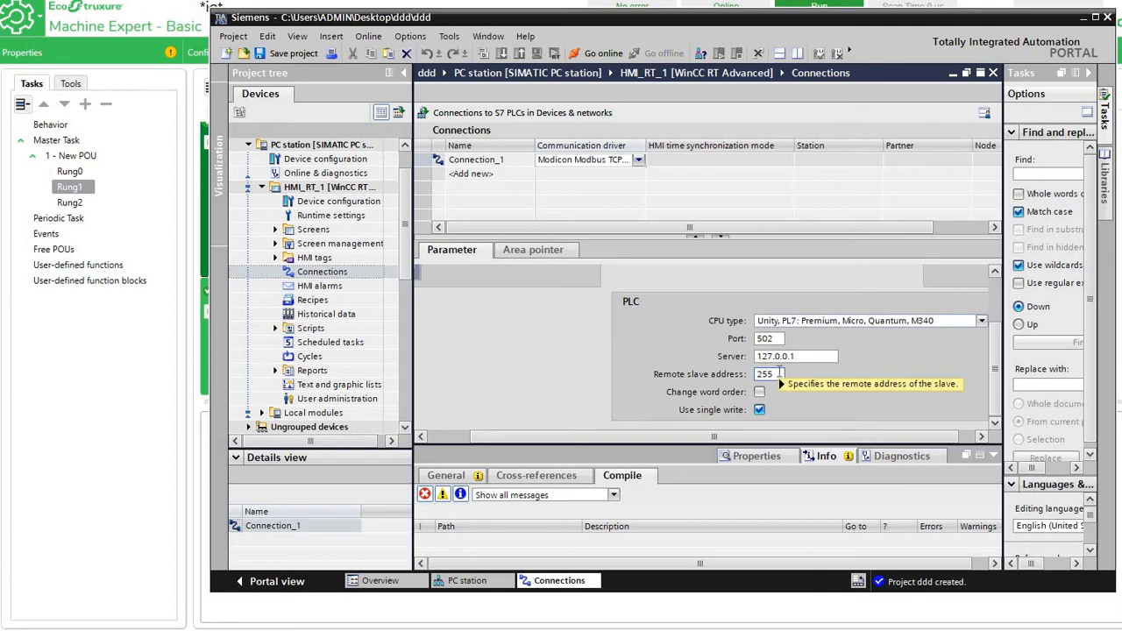
pyautogui.click(779, 374)
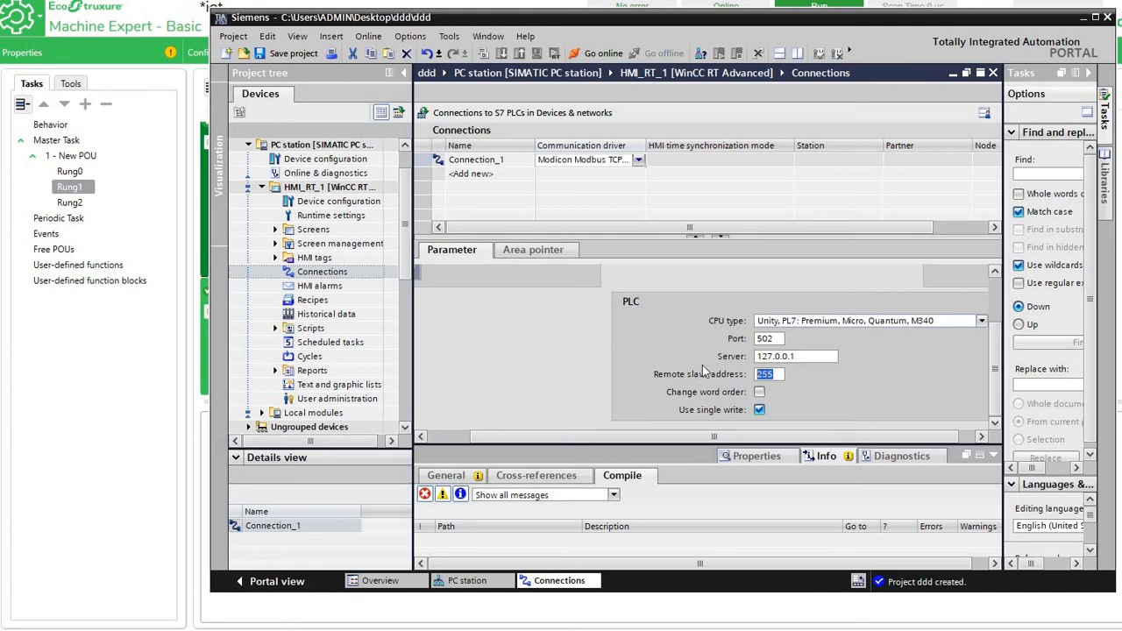
pyautogui.write('1')
pyautogui.click(566, 170)
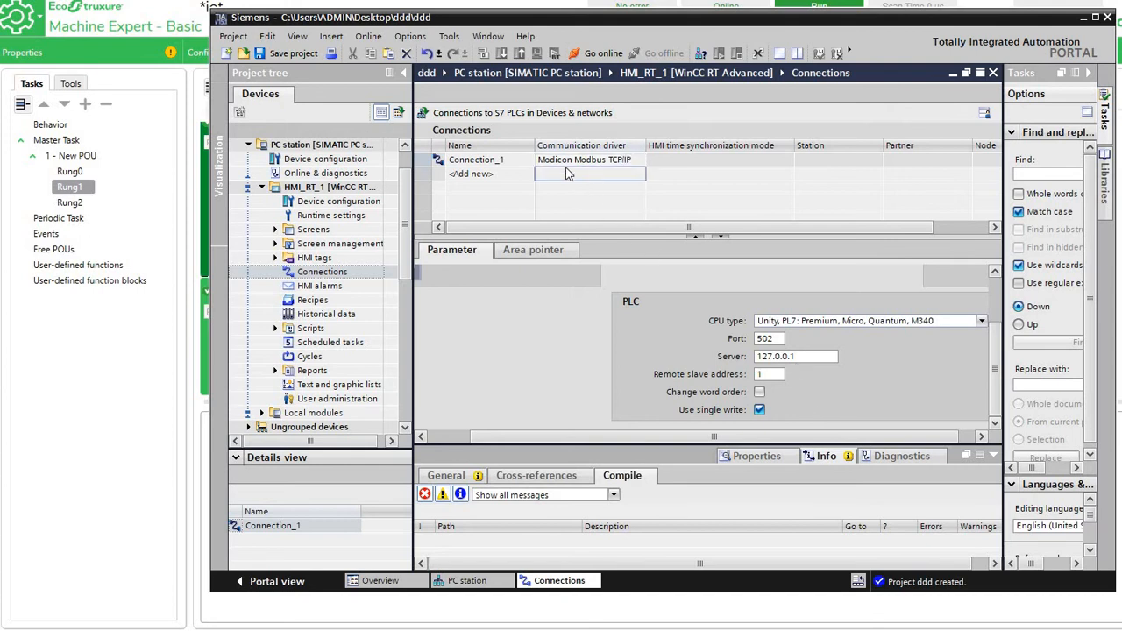
pyautogui.click(566, 163)
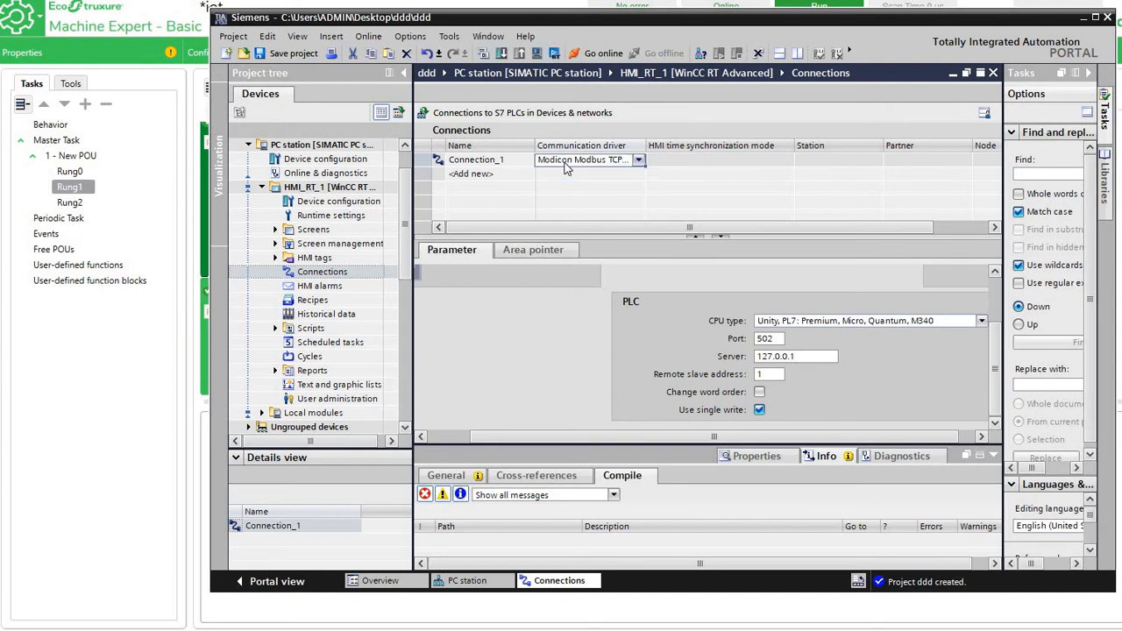
# Create three HMI tags named data1, data2 and data3 in the runtime's default tag table.
pyautogui.doubleClick(313, 259)
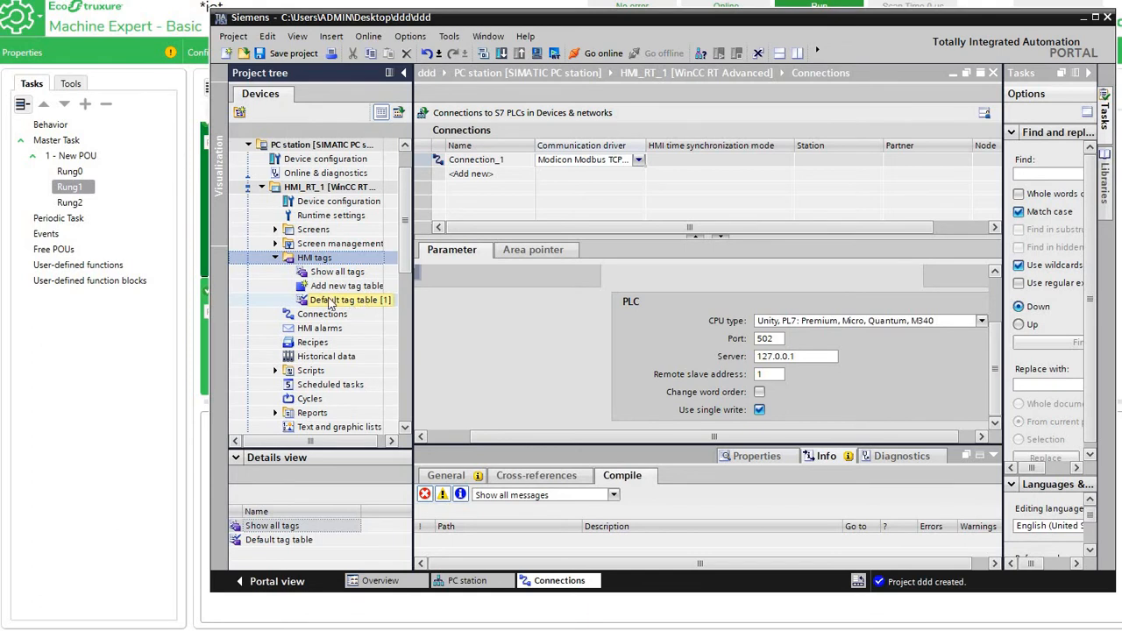
pyautogui.doubleClick(331, 303)
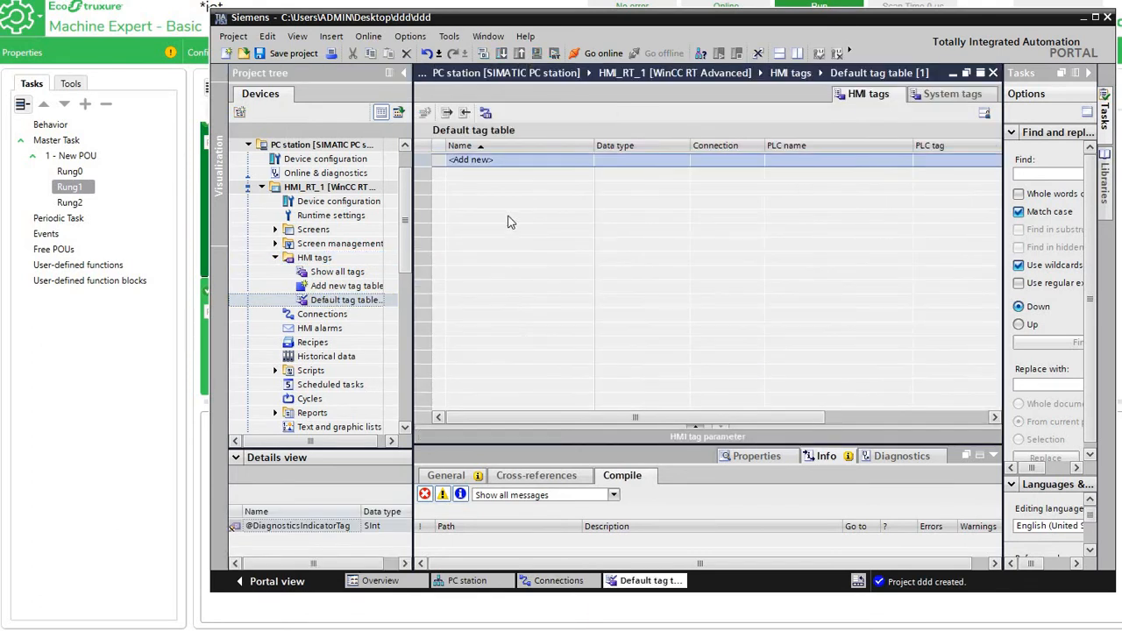
pyautogui.click(465, 160)
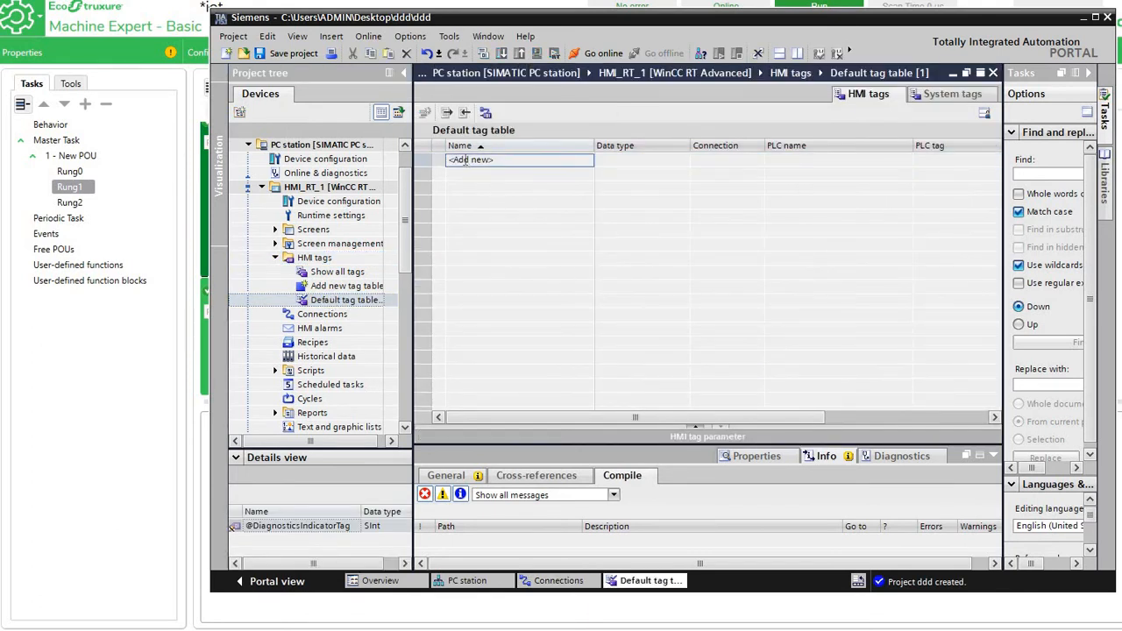
pyautogui.click(465, 161)
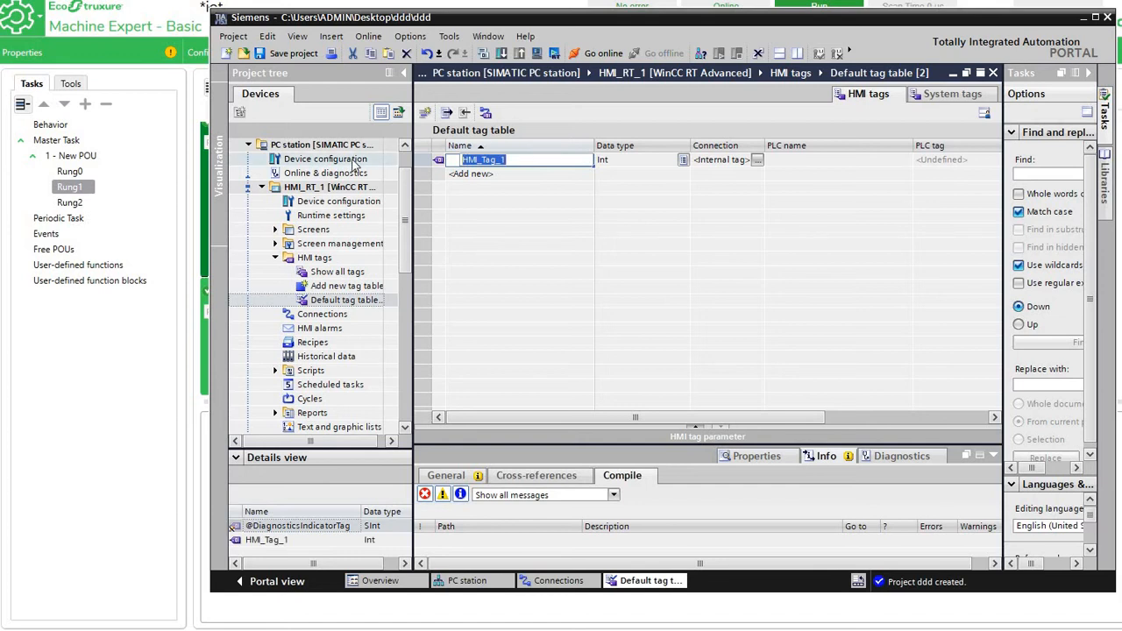
pyautogui.write('data')
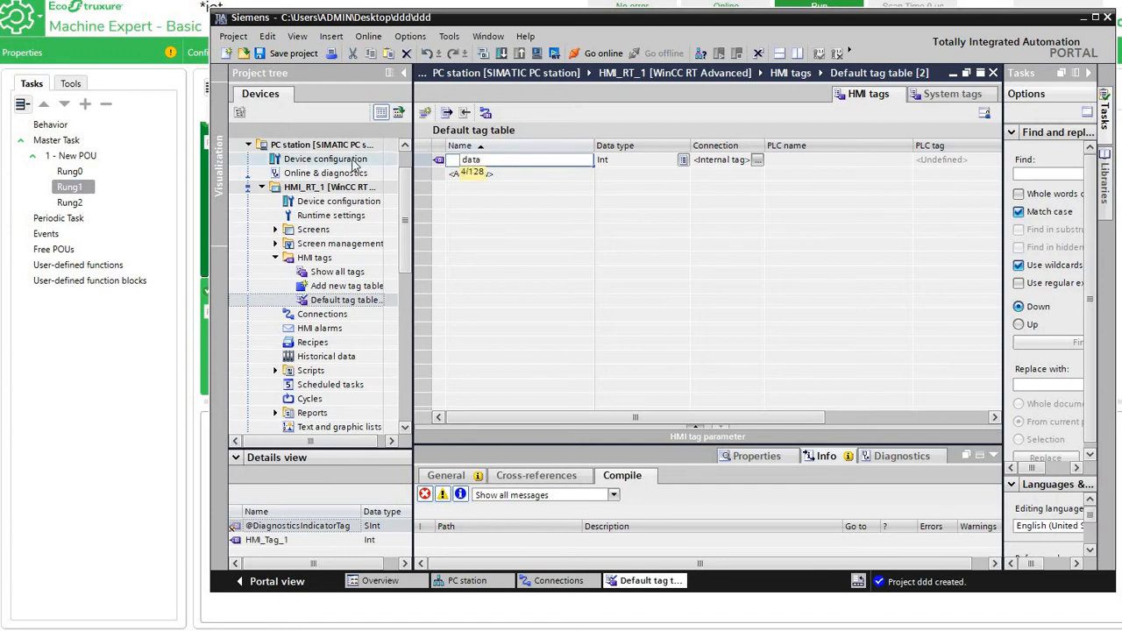
pyautogui.write('1')
pyautogui.press('Return')
pyautogui.write('data2')
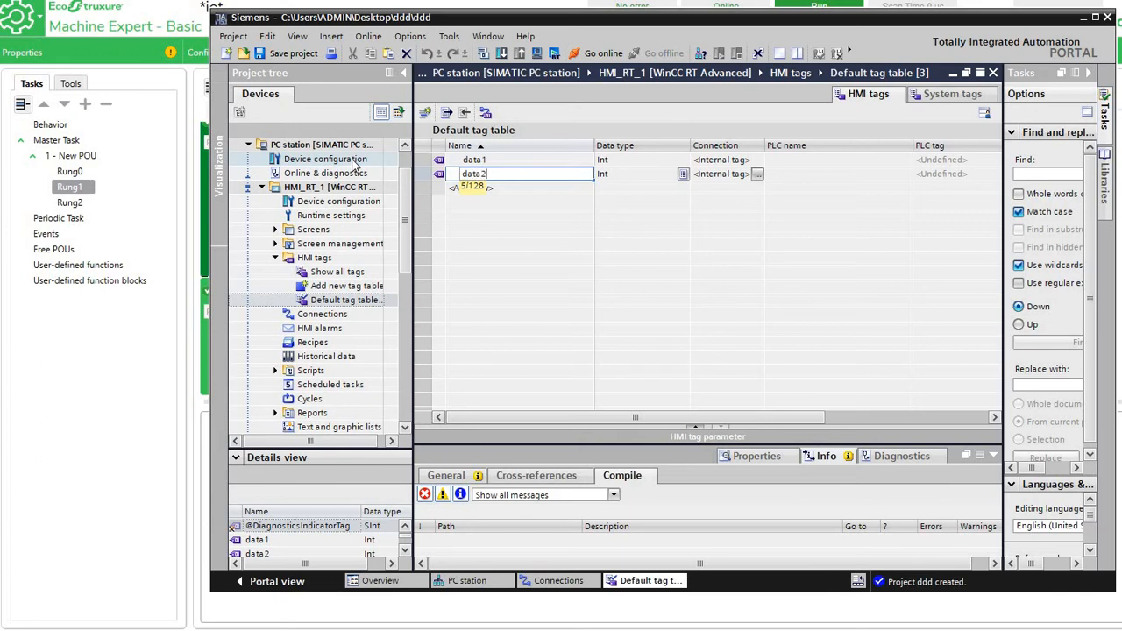
pyautogui.press('Return')
pyautogui.write('data3')
pyautogui.press('Return')
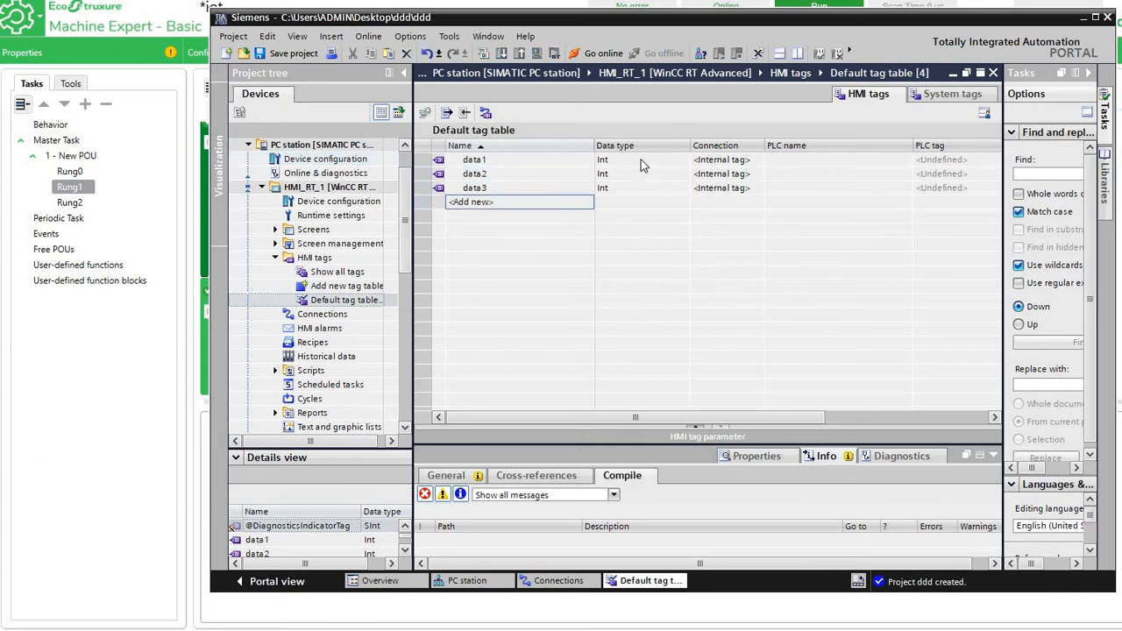
# Keep tag data1's data type as Int and assign the tag to Connection_1.
pyautogui.click(683, 165)
pyautogui.click(684, 165)
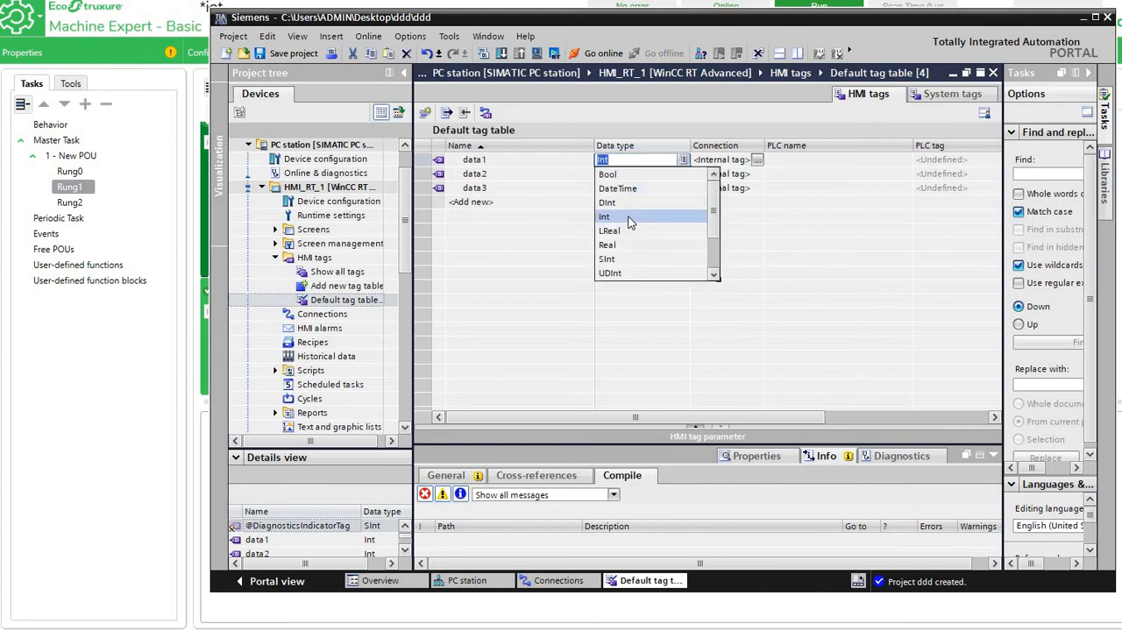
pyautogui.click(771, 278)
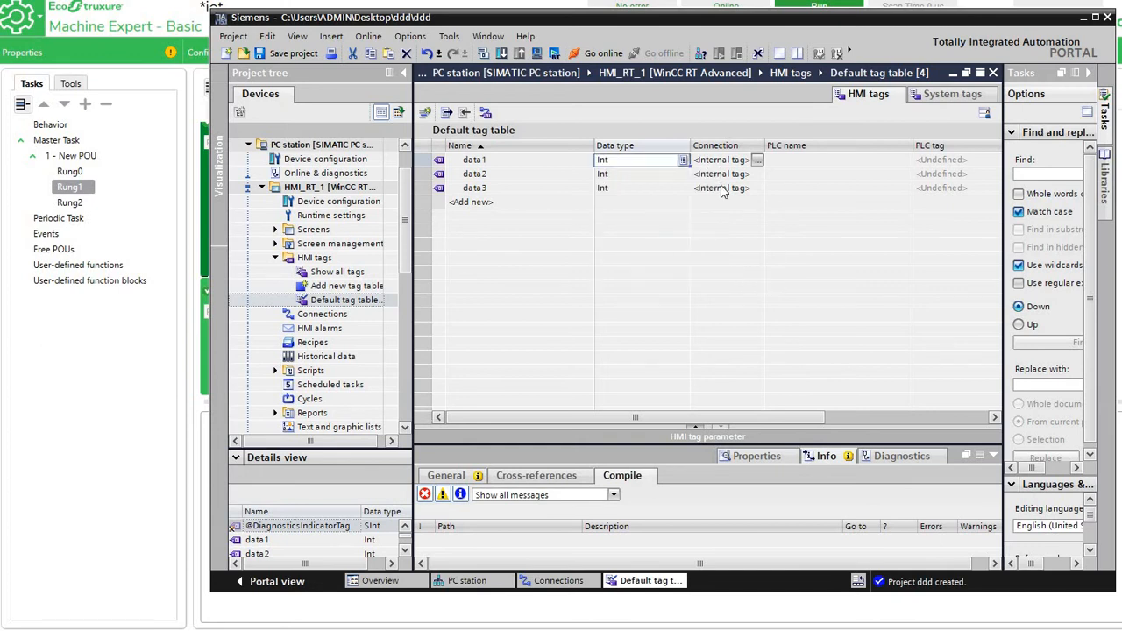
pyautogui.click(724, 165)
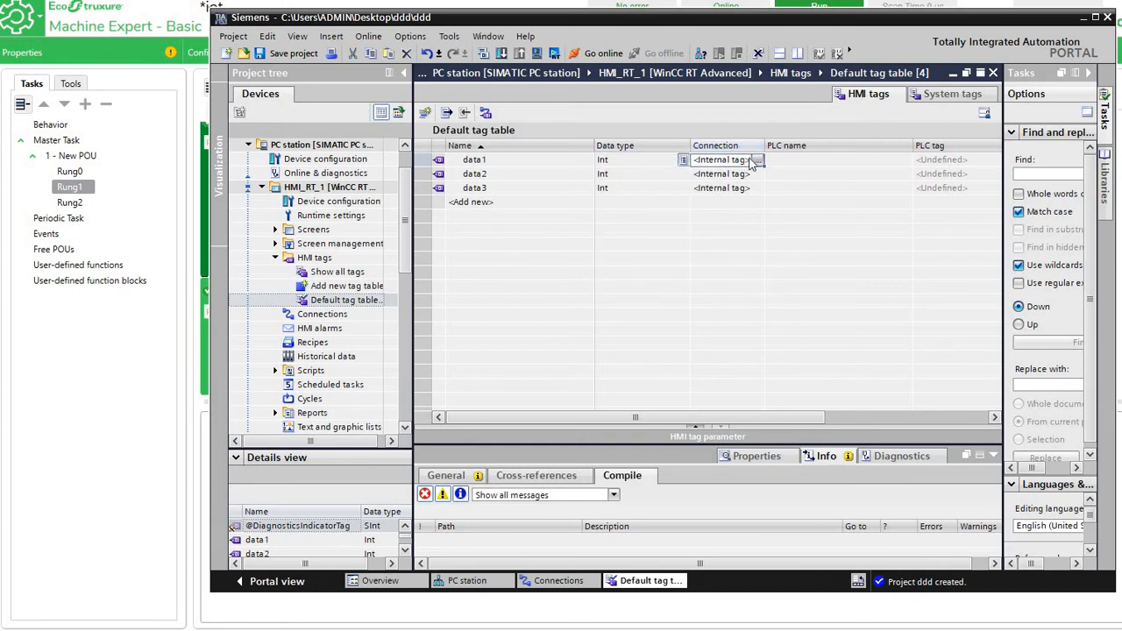
pyautogui.click(759, 161)
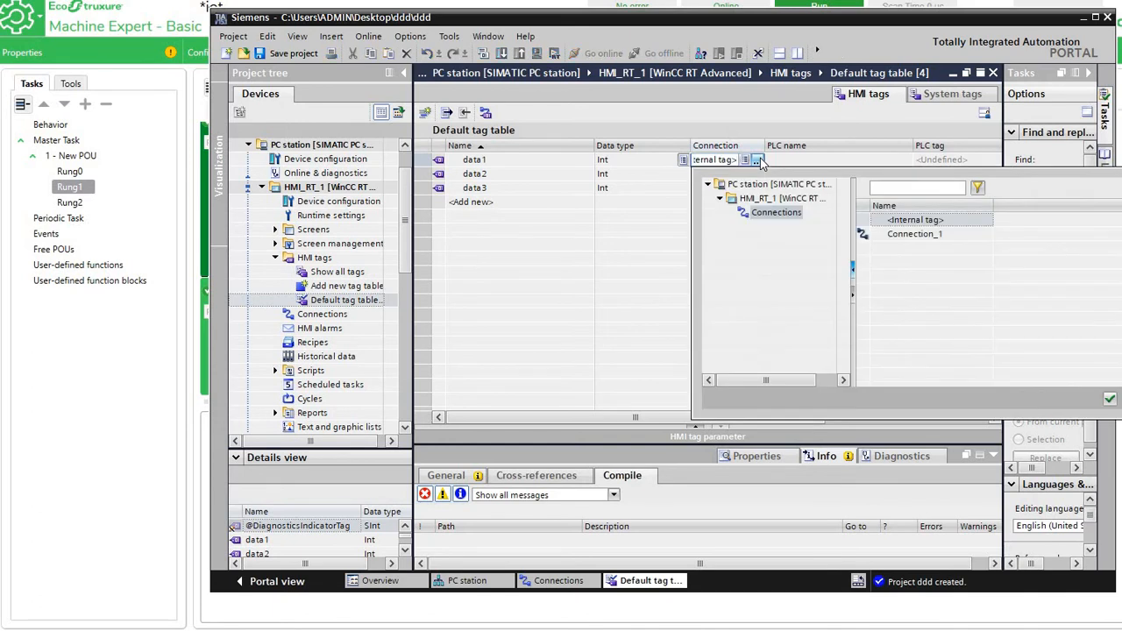
pyautogui.click(916, 237)
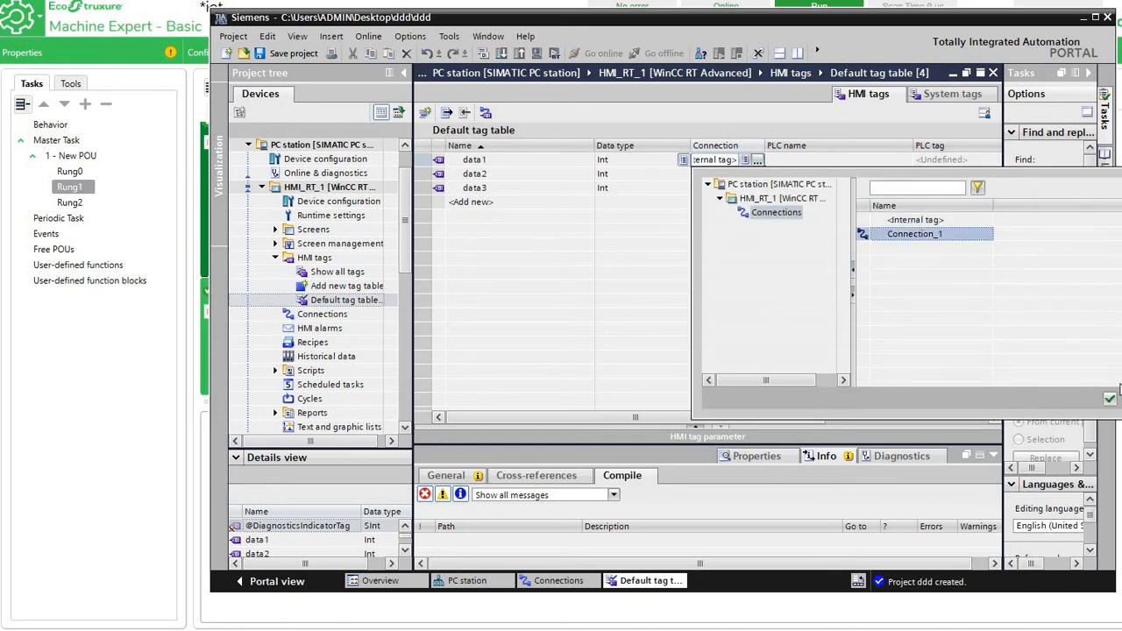
pyautogui.click(1110, 400)
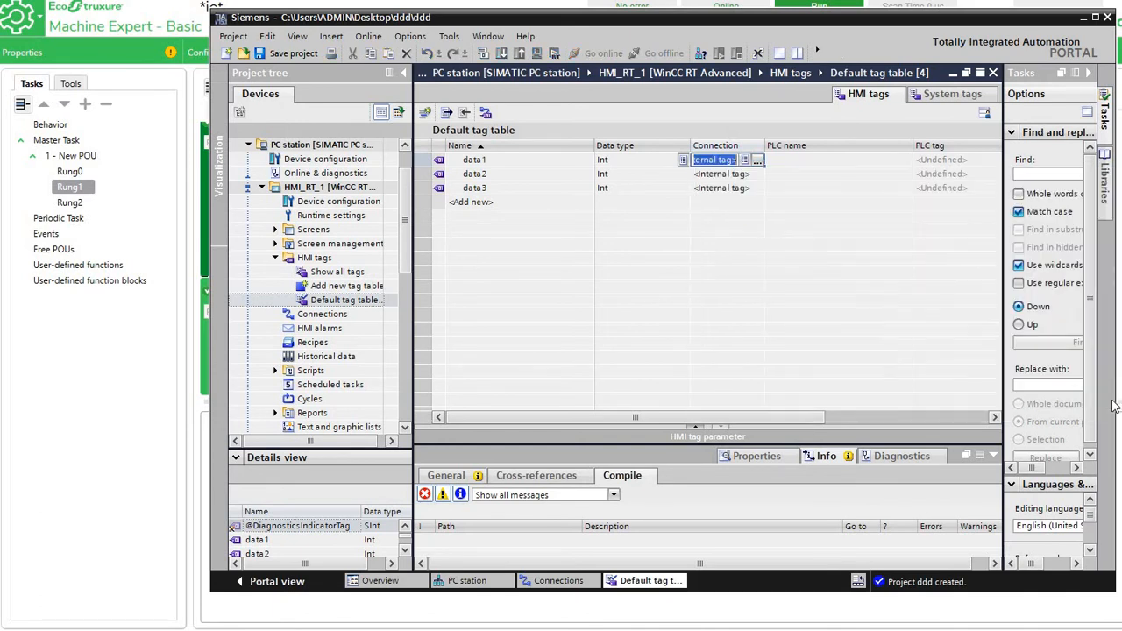
# Assign the tags data2 and data3 to Connection_1 in the default tag table.
pyautogui.click(752, 174)
pyautogui.click(758, 173)
pyautogui.doubleClick(916, 248)
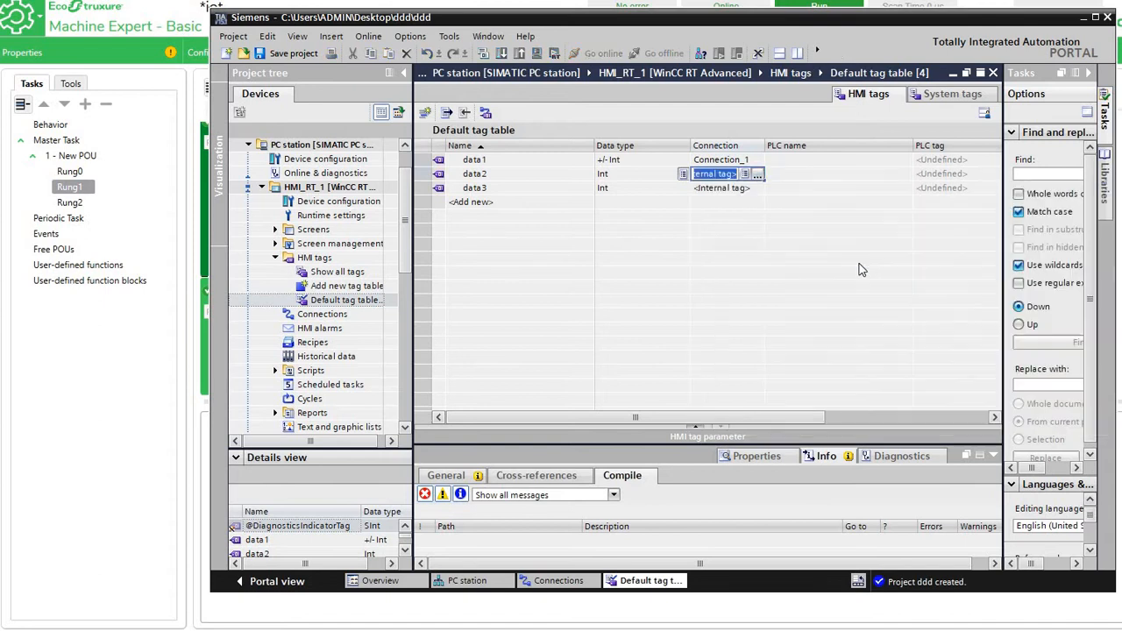
pyautogui.click(745, 188)
pyautogui.click(759, 189)
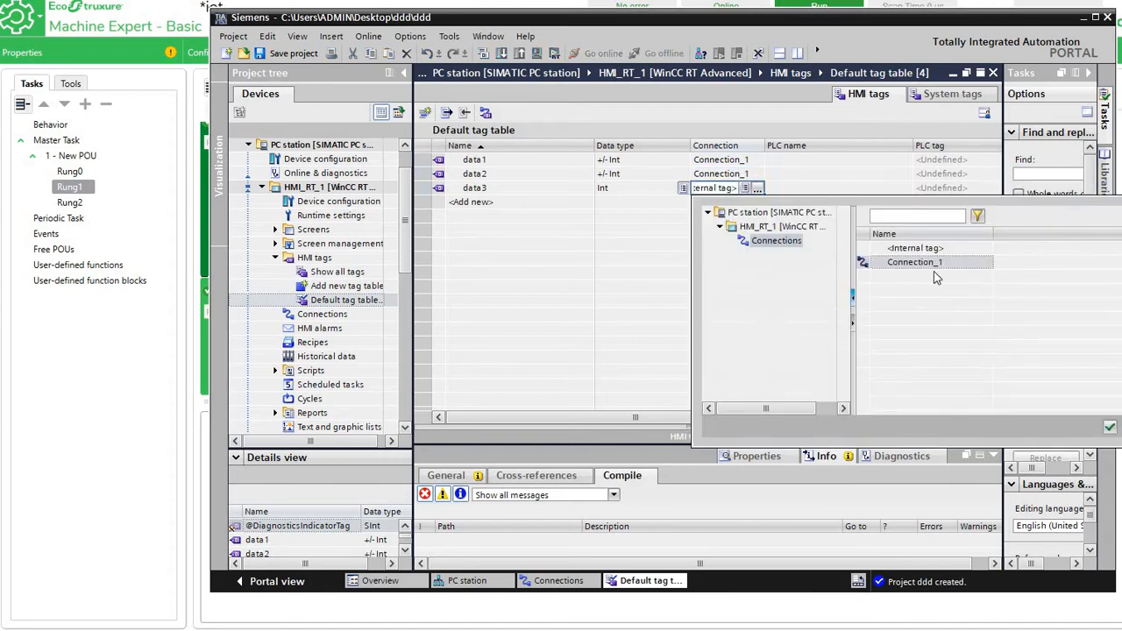
pyautogui.doubleClick(929, 262)
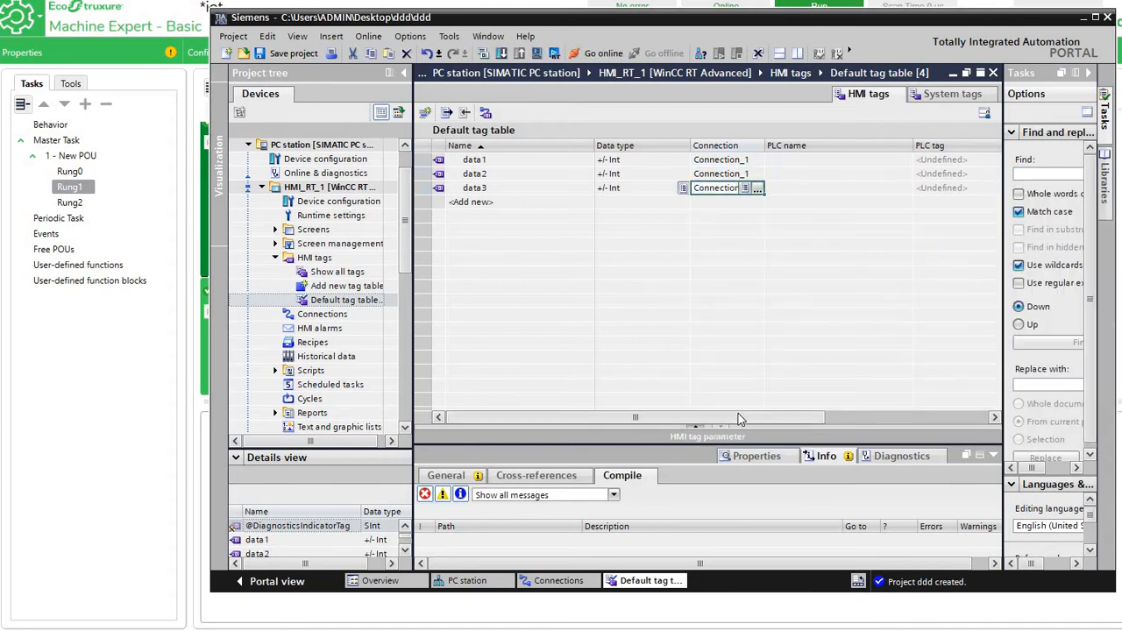
pyautogui.moveTo(726, 417); pyautogui.dragTo(782, 415)
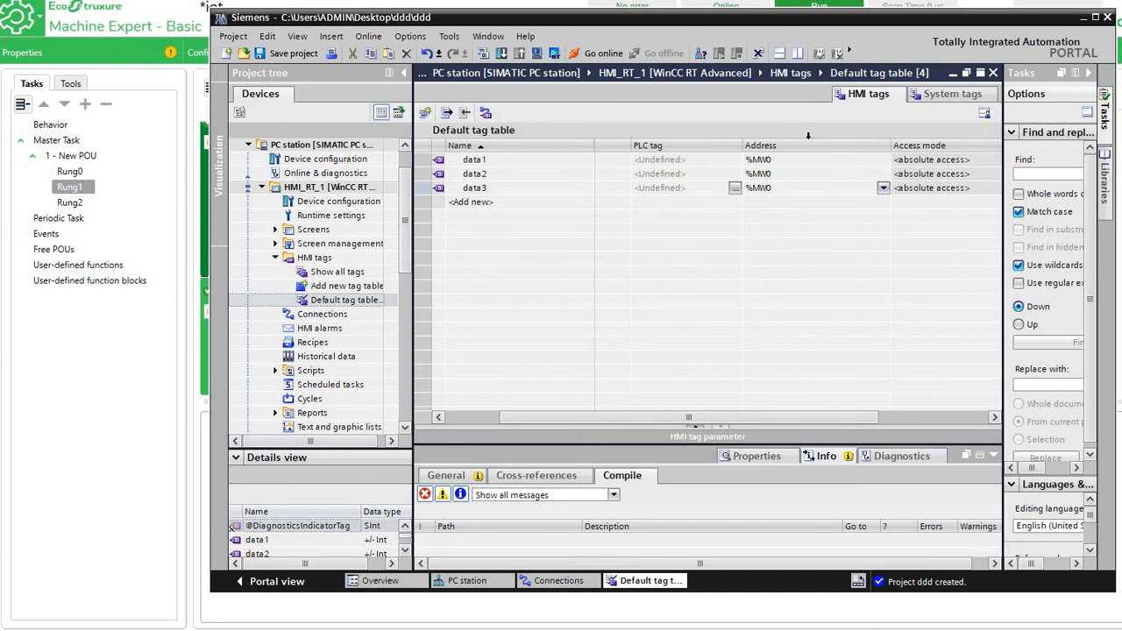
# Set the address of HMI tag data1 to %MW1 in the default tag table.
pyautogui.click(807, 160)
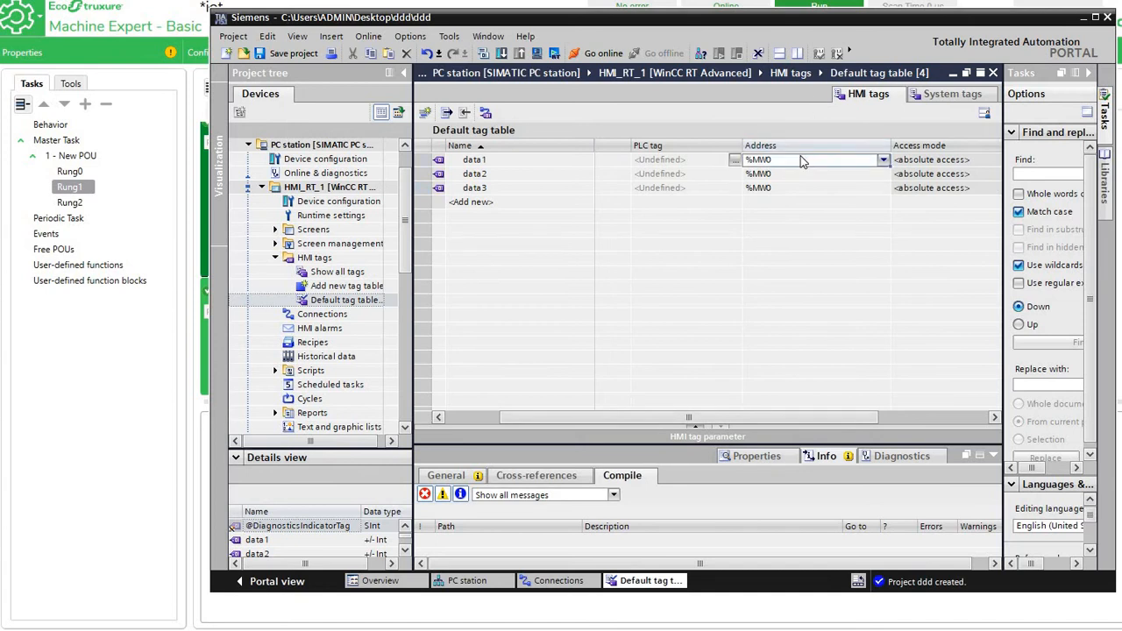
pyautogui.click(801, 158)
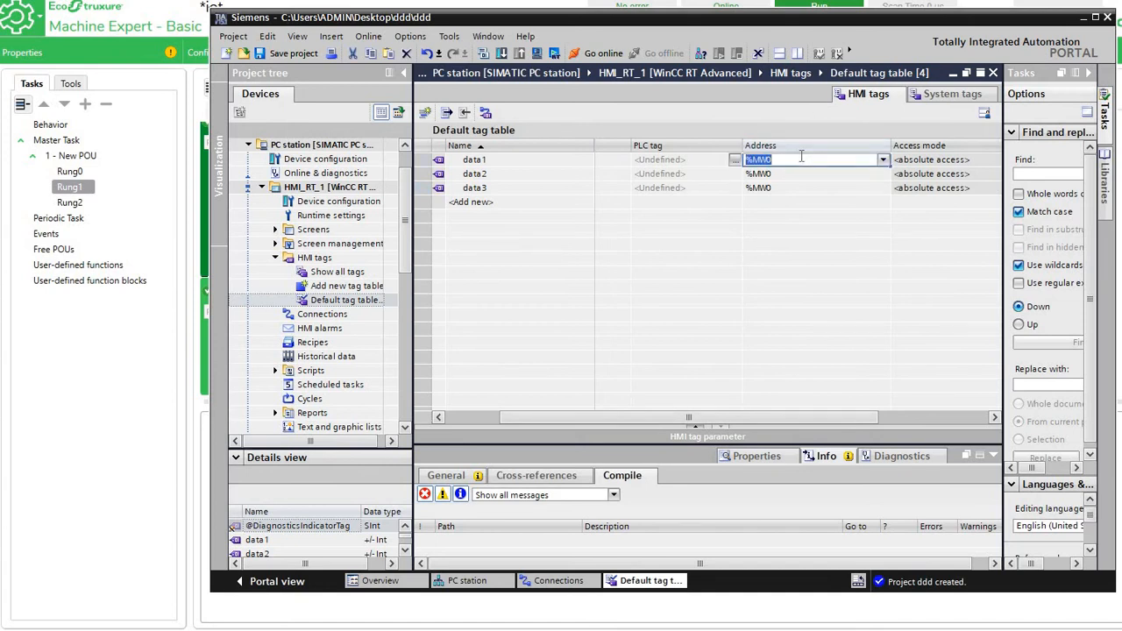
pyautogui.click(883, 159)
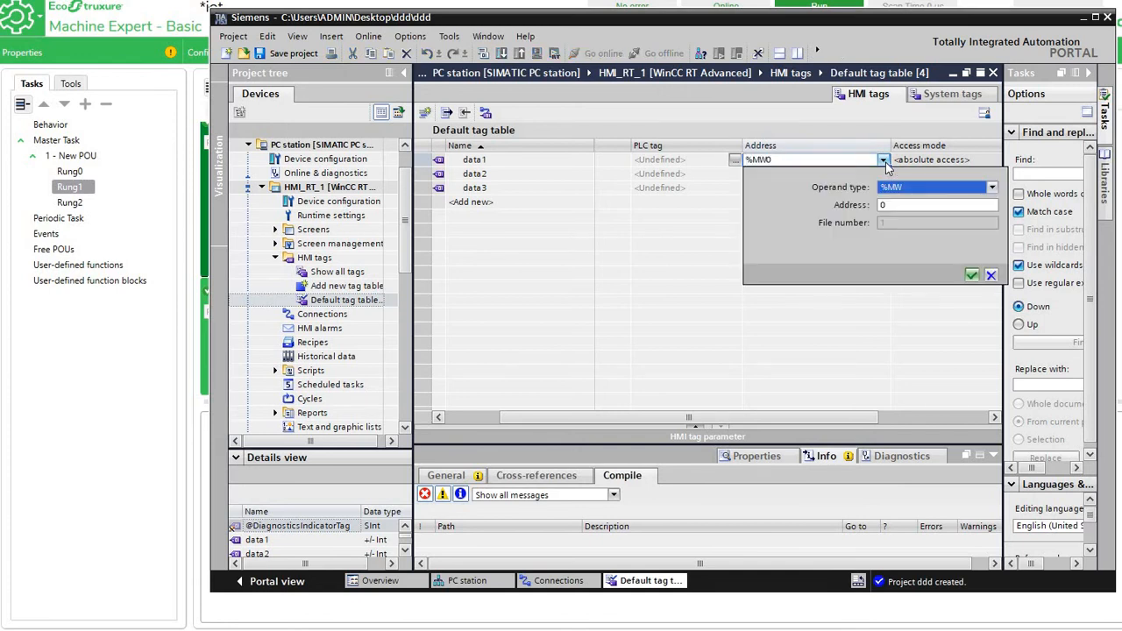
pyautogui.click(945, 188)
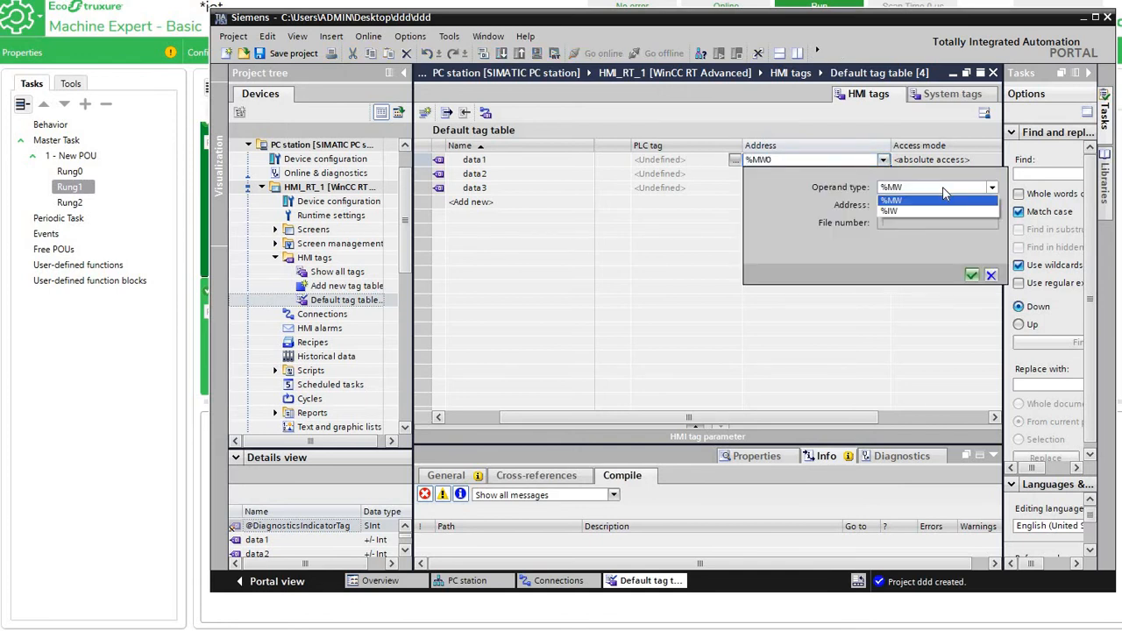
pyautogui.click(848, 161)
pyautogui.click(816, 158)
pyautogui.click(816, 159)
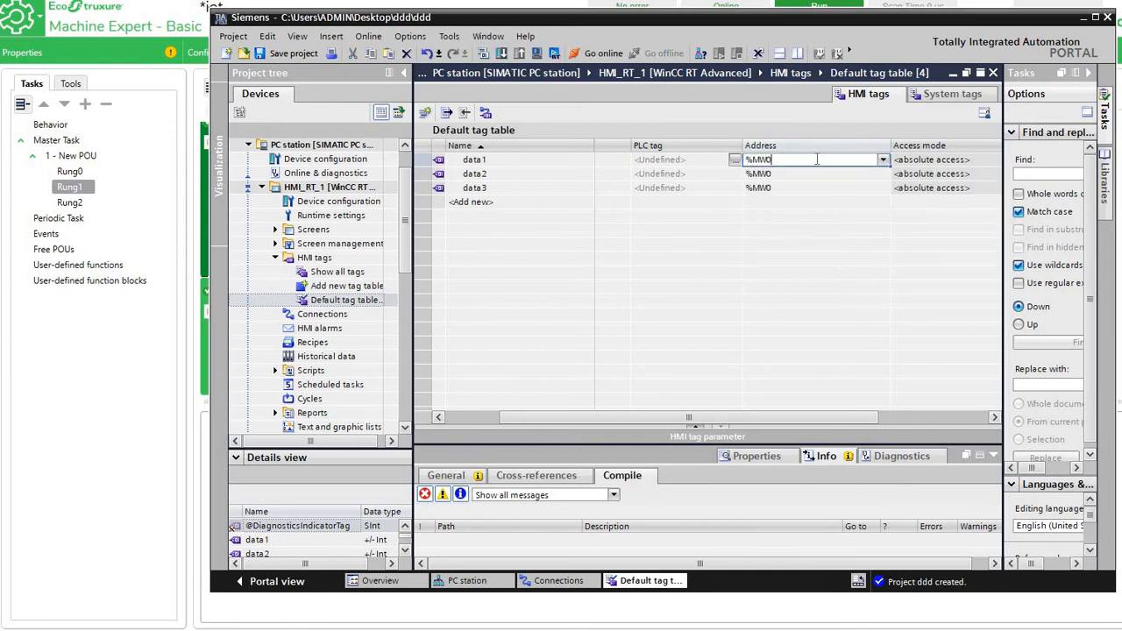
pyautogui.press('BackSpace')
pyautogui.write('1')
# Set the address of tag data2 to %MW2 and the address of tag data3 to %MW3.
pyautogui.click(801, 173)
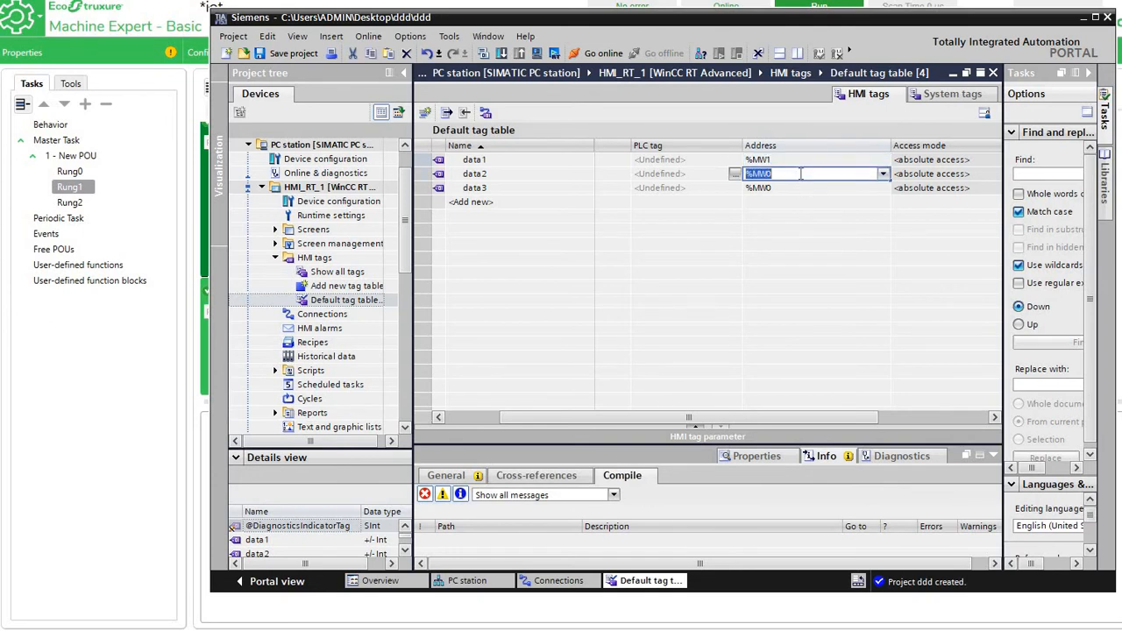
pyautogui.press('BackSpace')
pyautogui.write('2')
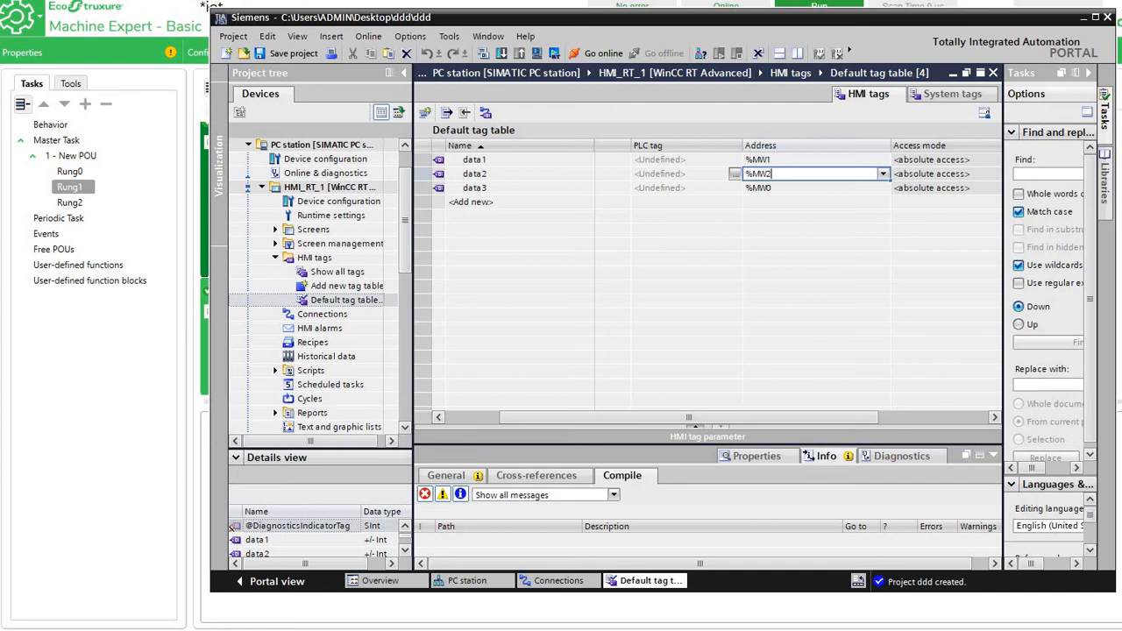
pyautogui.click(791, 189)
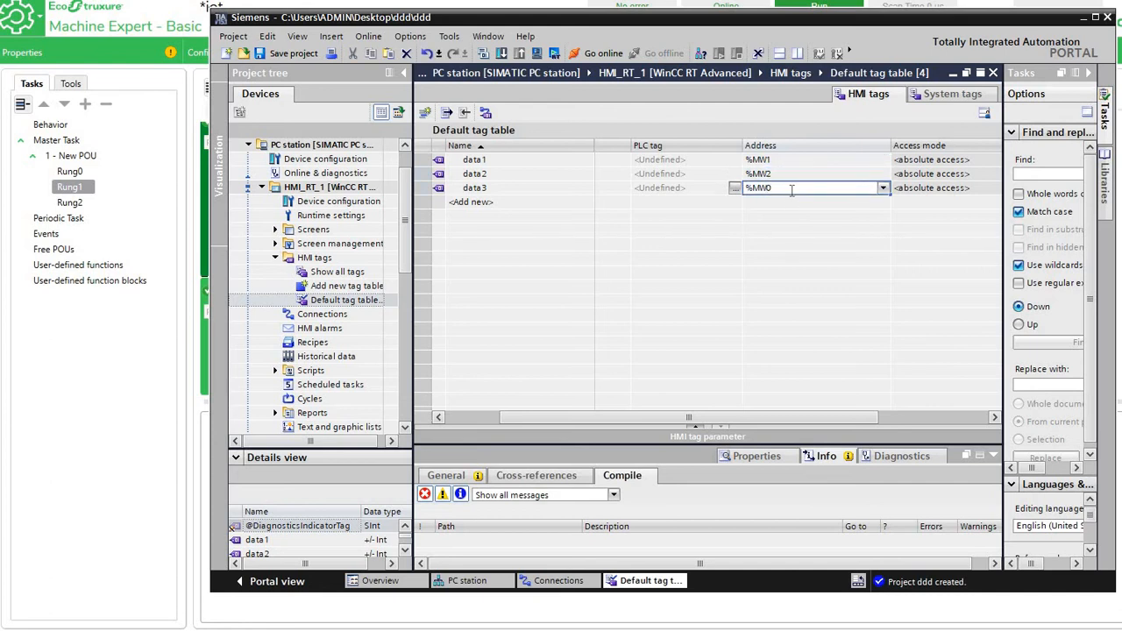
pyautogui.press('BackSpace')
pyautogui.write('3')
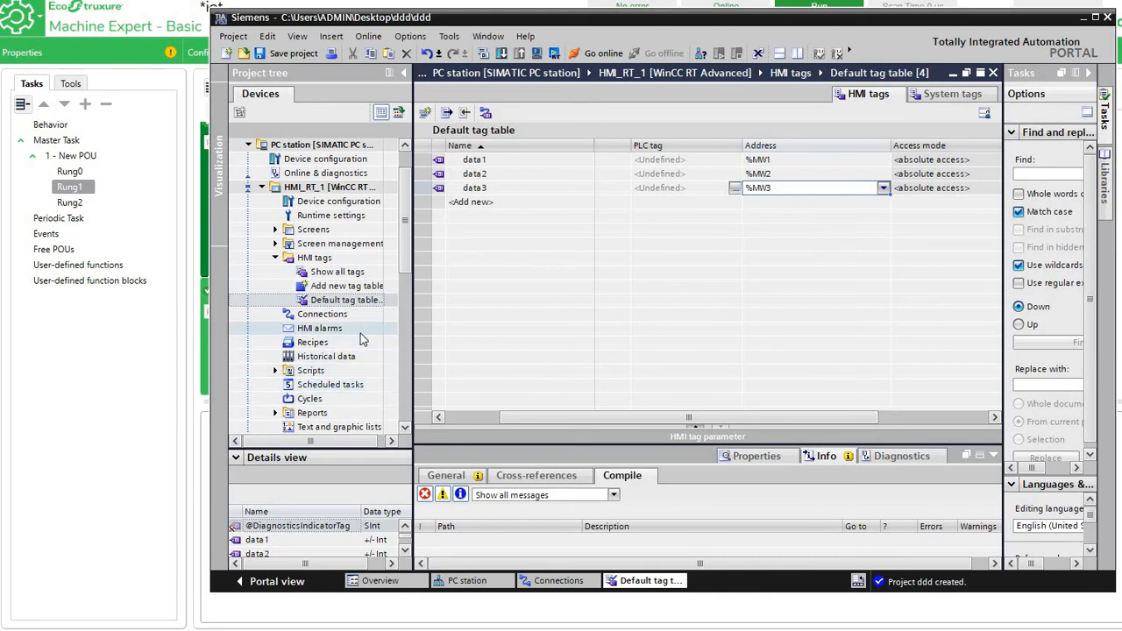
# Add a new screen to the HMI_RT_1 runtime and place an I/O field near its left side.
pyautogui.click(275, 229)
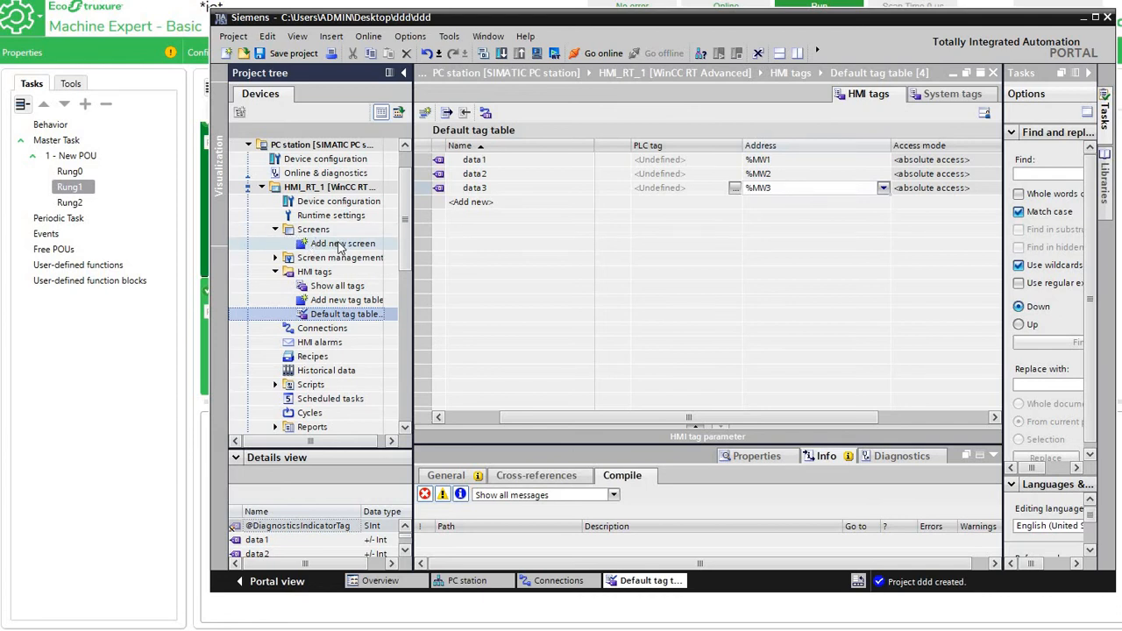
pyautogui.doubleClick(339, 245)
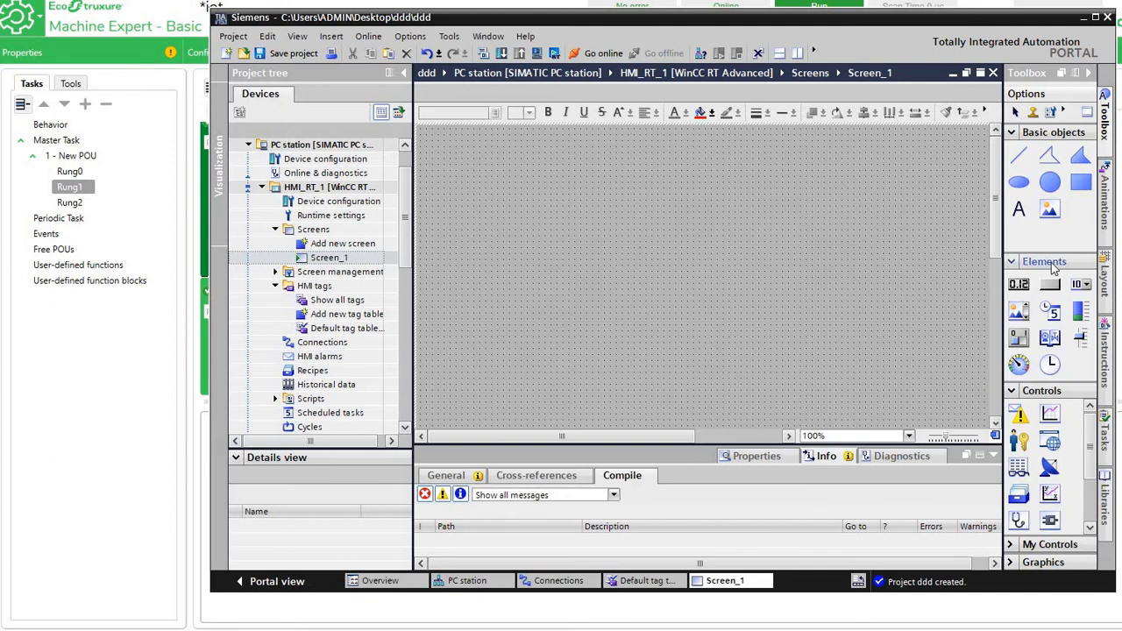
pyautogui.moveTo(1024, 283); pyautogui.dragTo(492, 226)
# Assign tag data1 from the default tag table as the I/O field's process tag.
pyautogui.rightClick(493, 226)
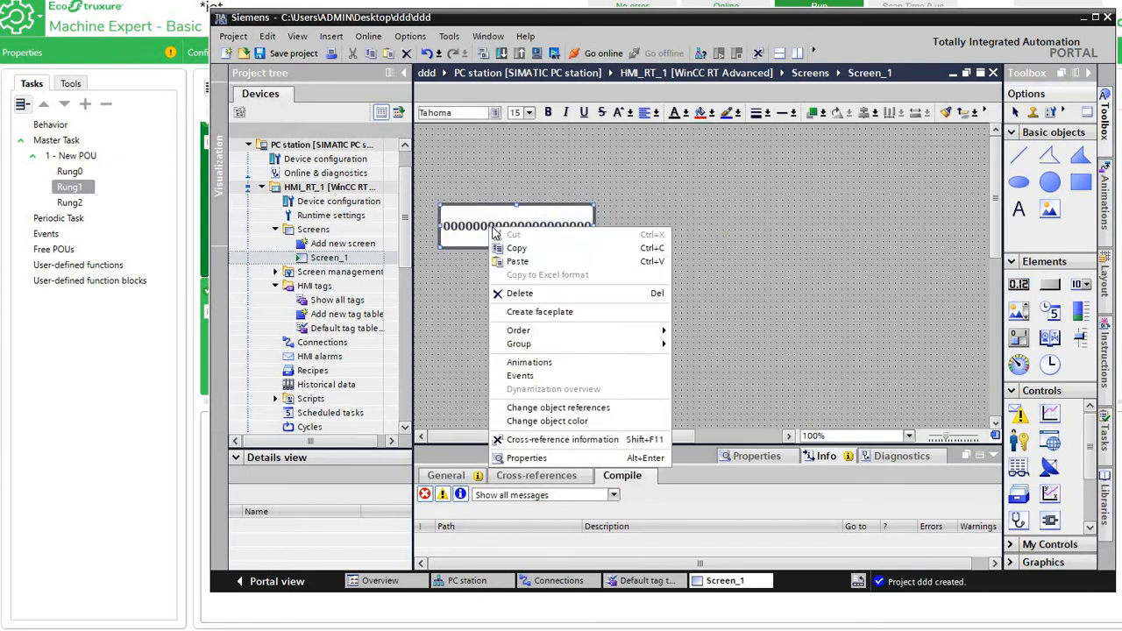
pyautogui.click(550, 459)
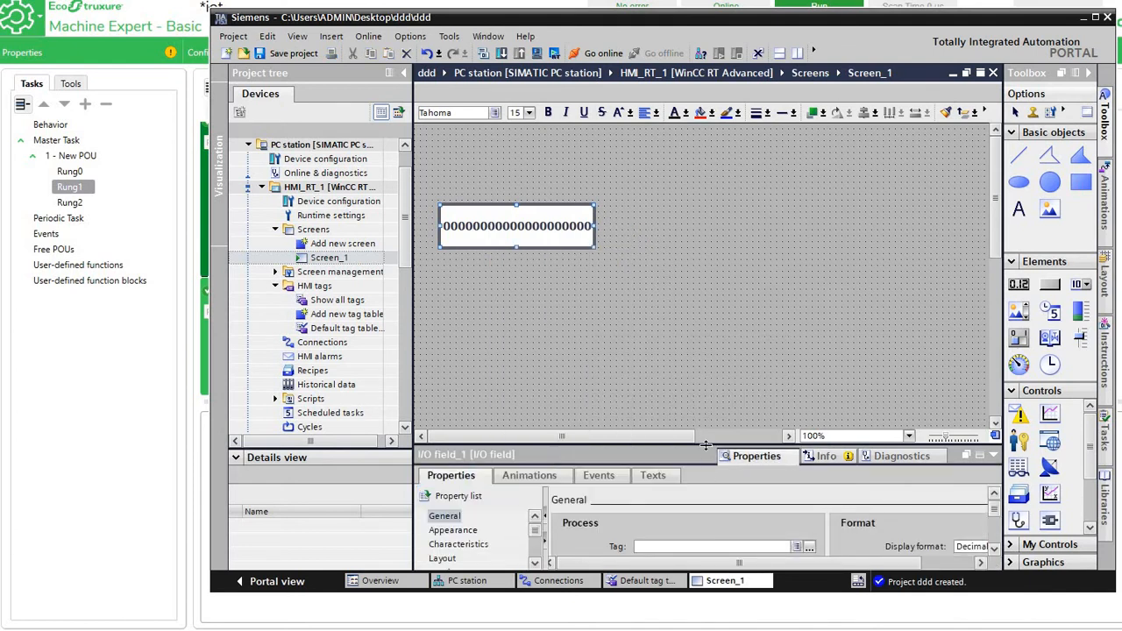
pyautogui.moveTo(706, 445); pyautogui.dragTo(717, 332)
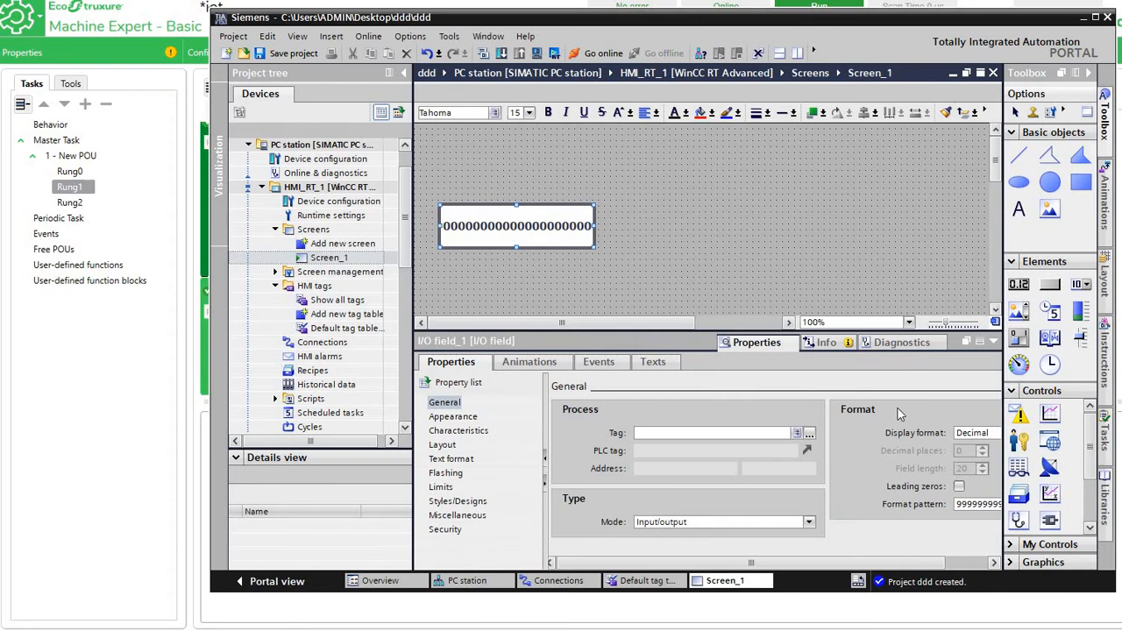
pyautogui.click(810, 433)
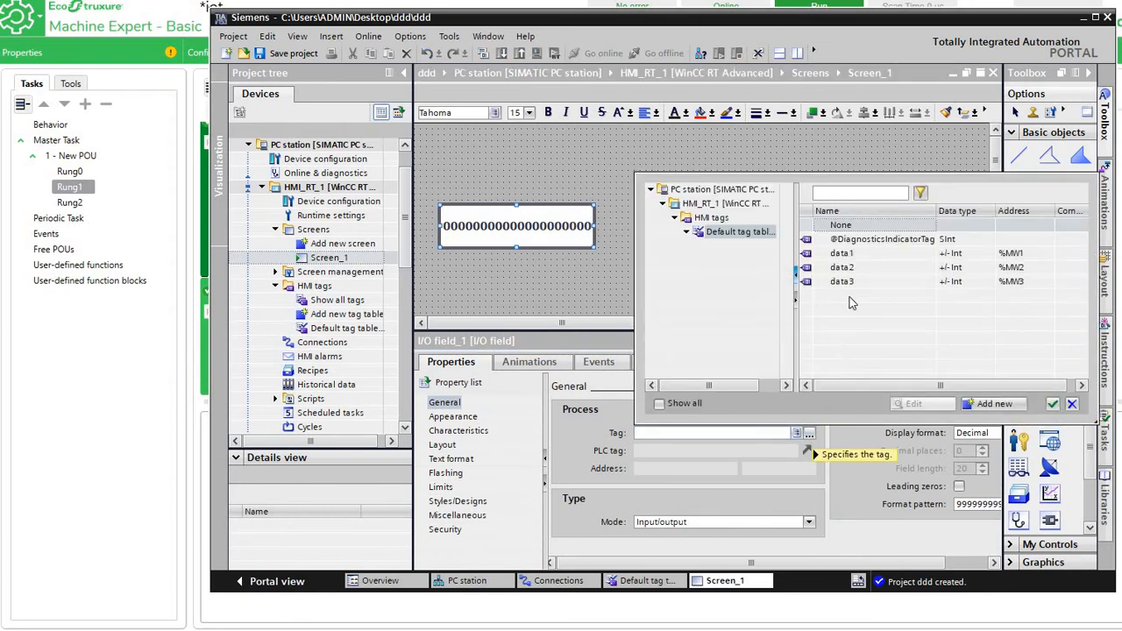
pyautogui.click(844, 254)
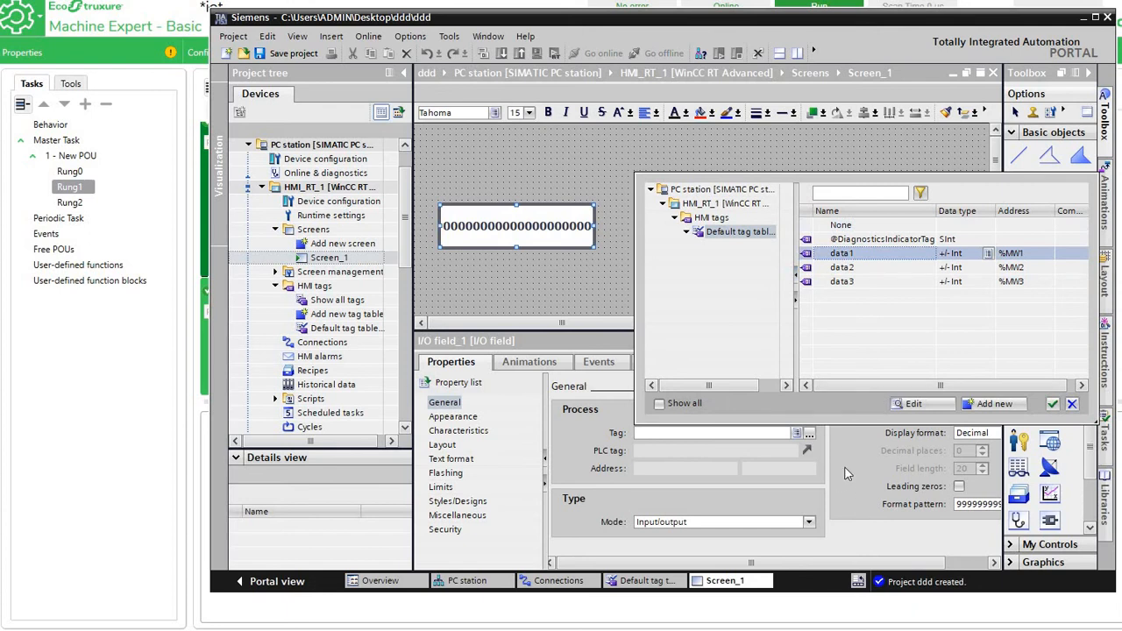
pyautogui.click(1052, 404)
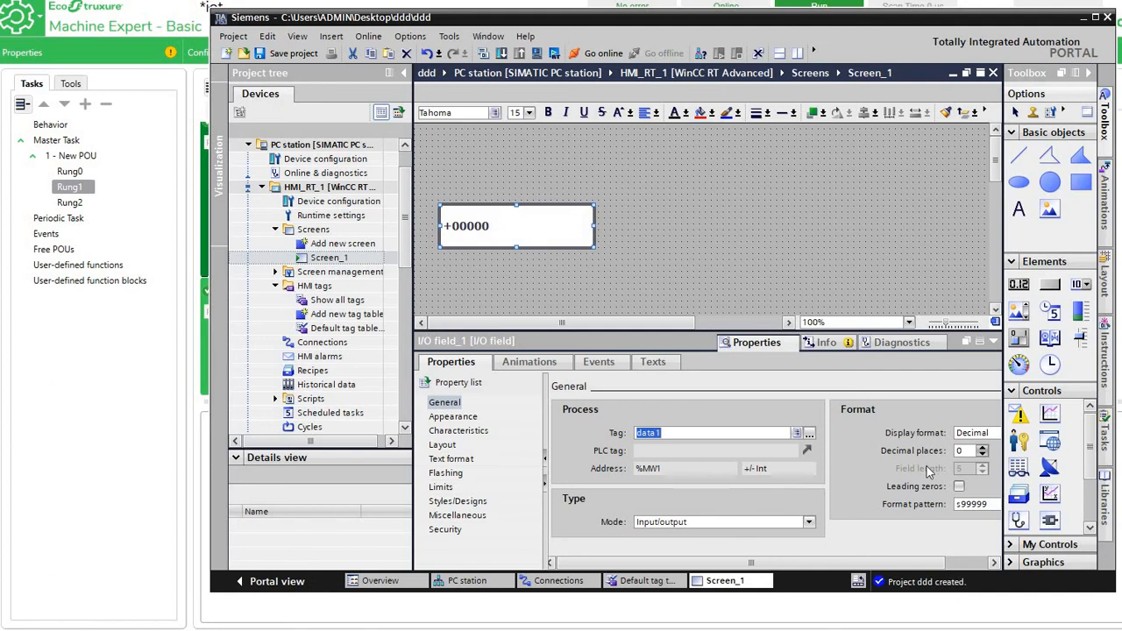
# Set the mode of the data1 I/O field to Output.
pyautogui.click(726, 522)
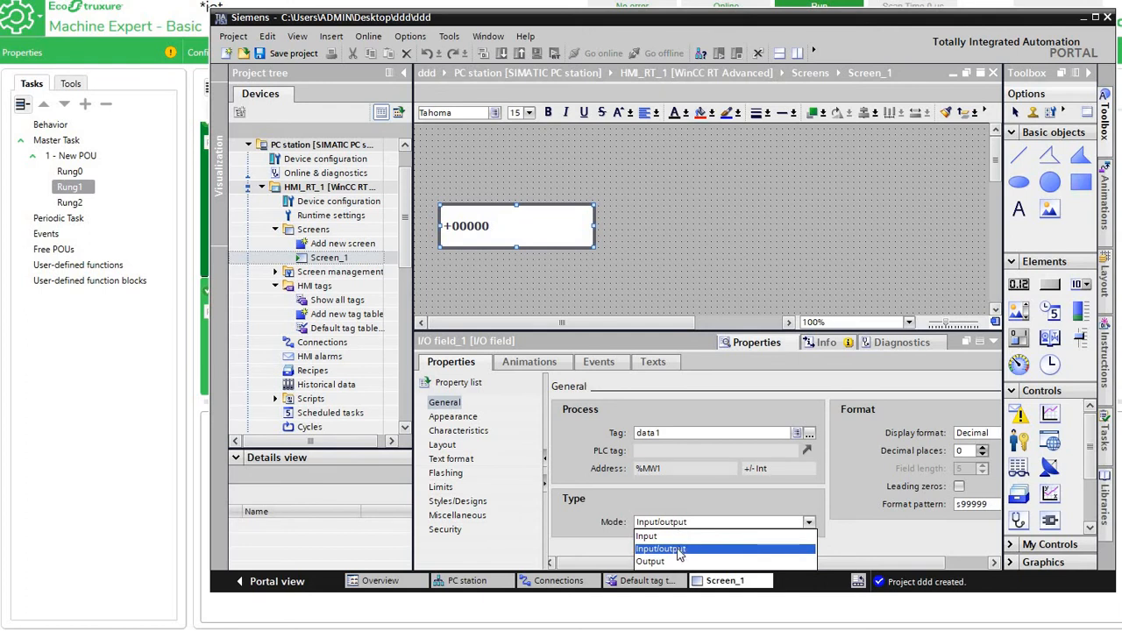
pyautogui.click(671, 562)
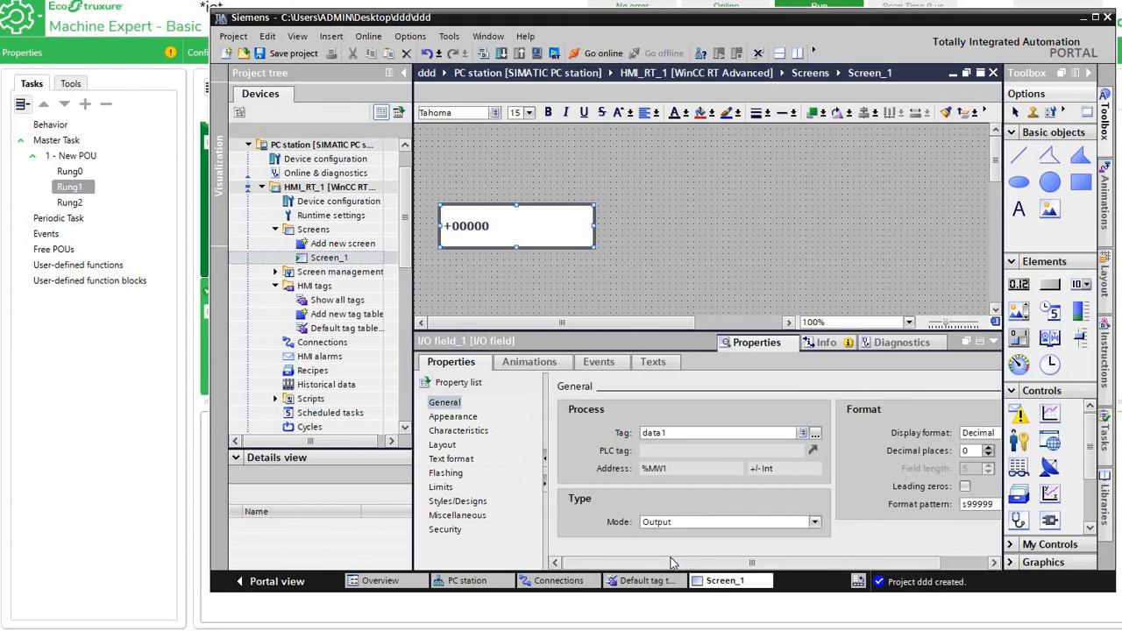
pyautogui.moveTo(724, 563); pyautogui.dragTo(780, 569)
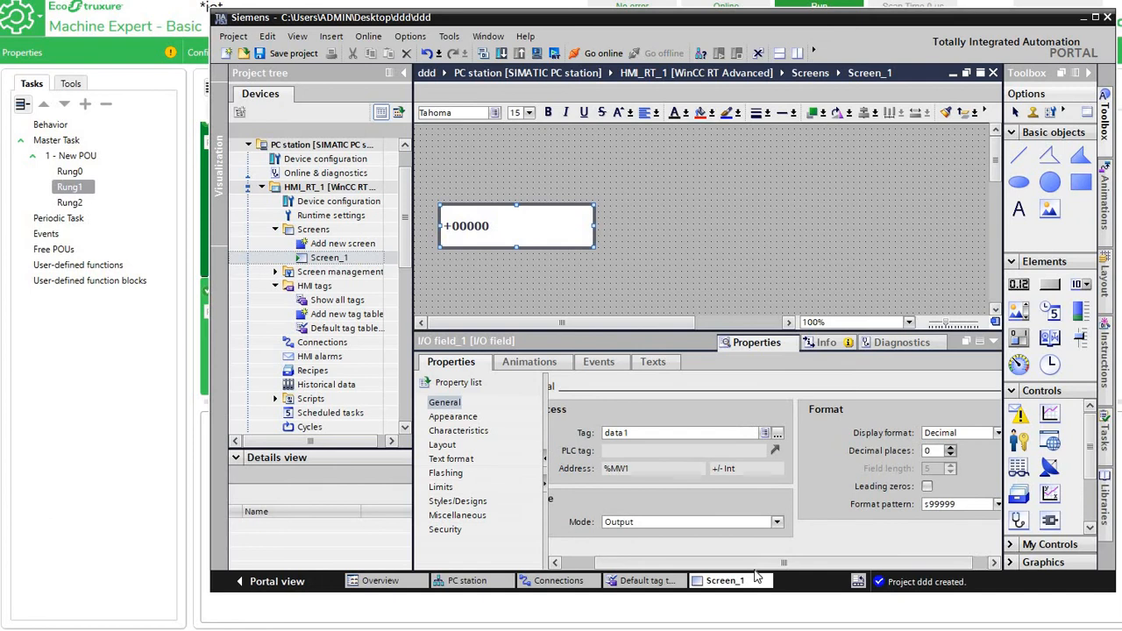
# Duplicate the data1 I/O field twice so that three evenly spaced fields form a horizontal row.
pyautogui.click(667, 271)
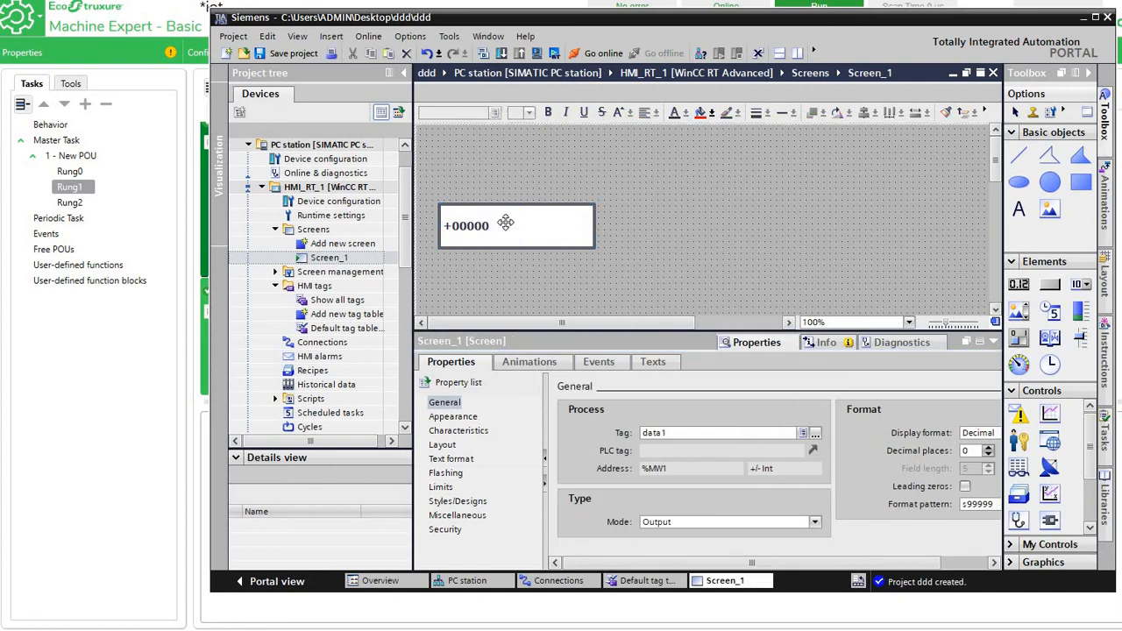
pyautogui.click(505, 223)
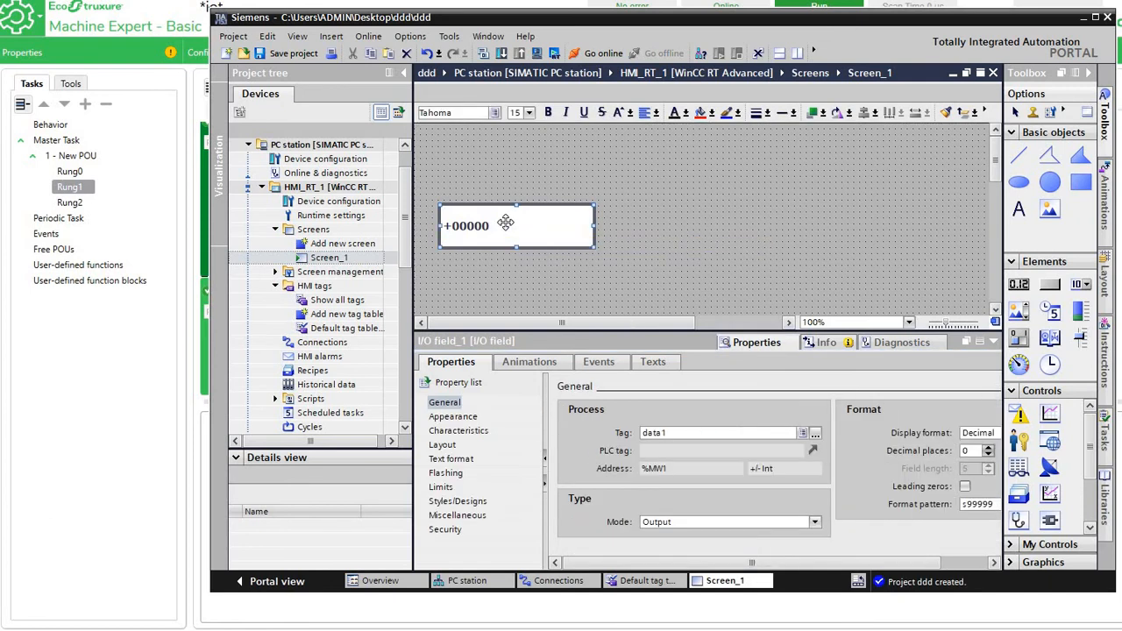
pyautogui.moveTo(505, 223); pyautogui.dragTo(688, 225)
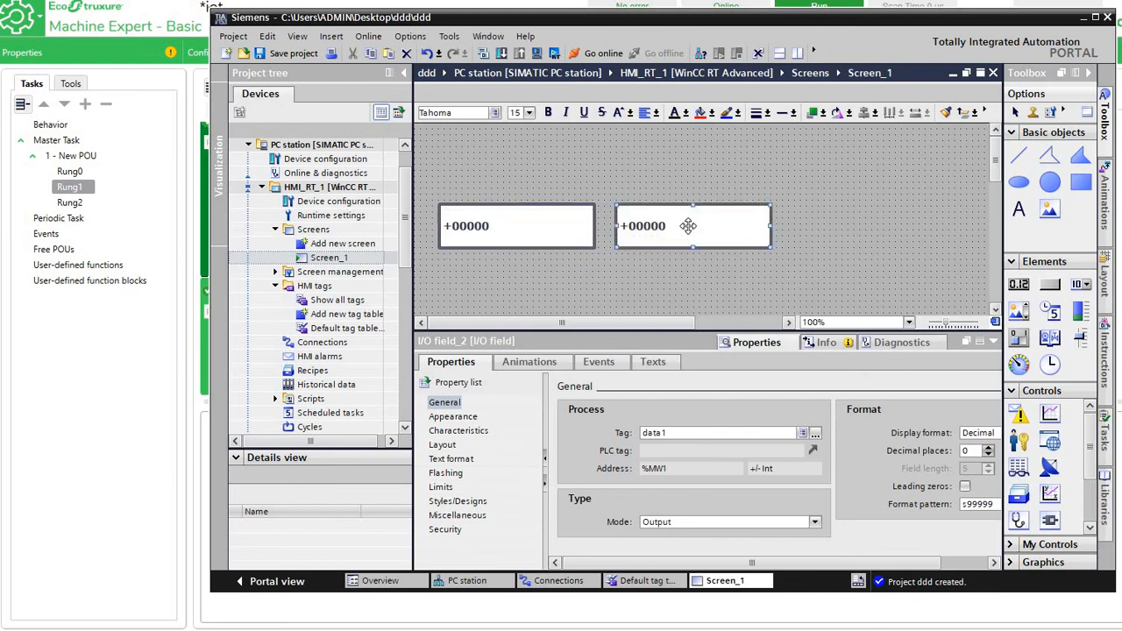
pyautogui.hotkey('ctrl', 'v')
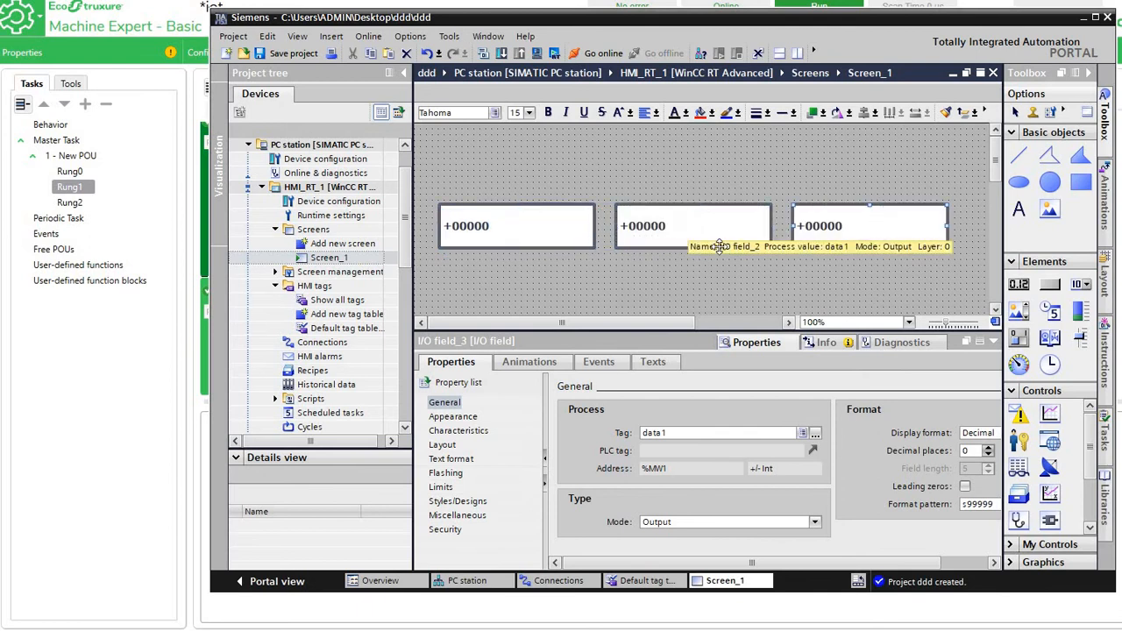
# Assign tag data2 to the middle I/O field as its process tag.
pyautogui.click(655, 221)
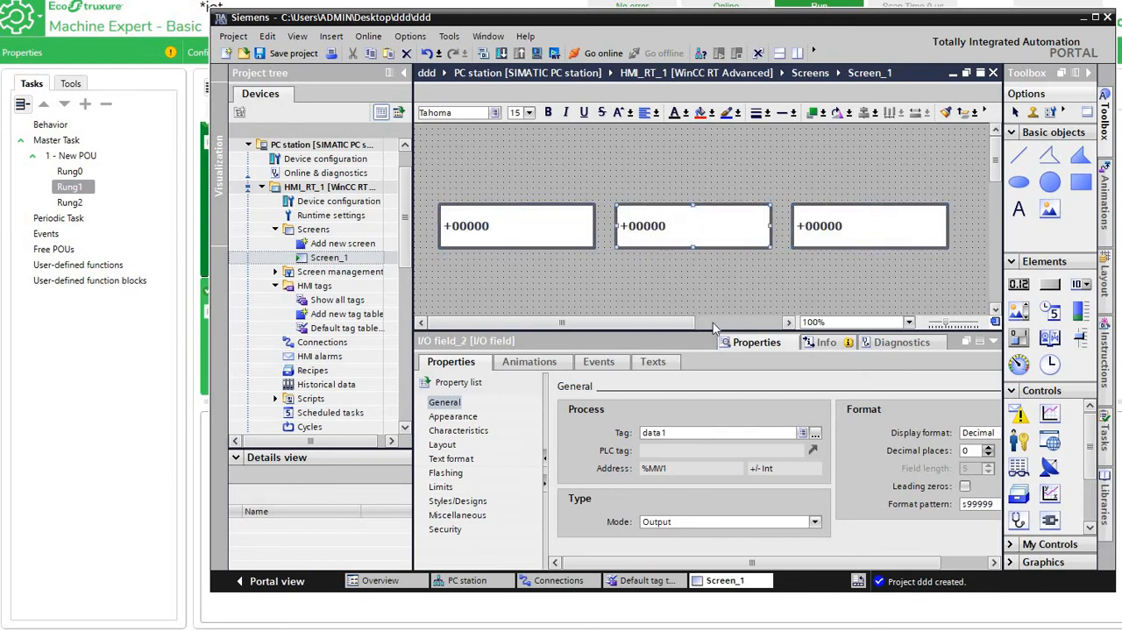
pyautogui.click(803, 435)
pyautogui.click(753, 416)
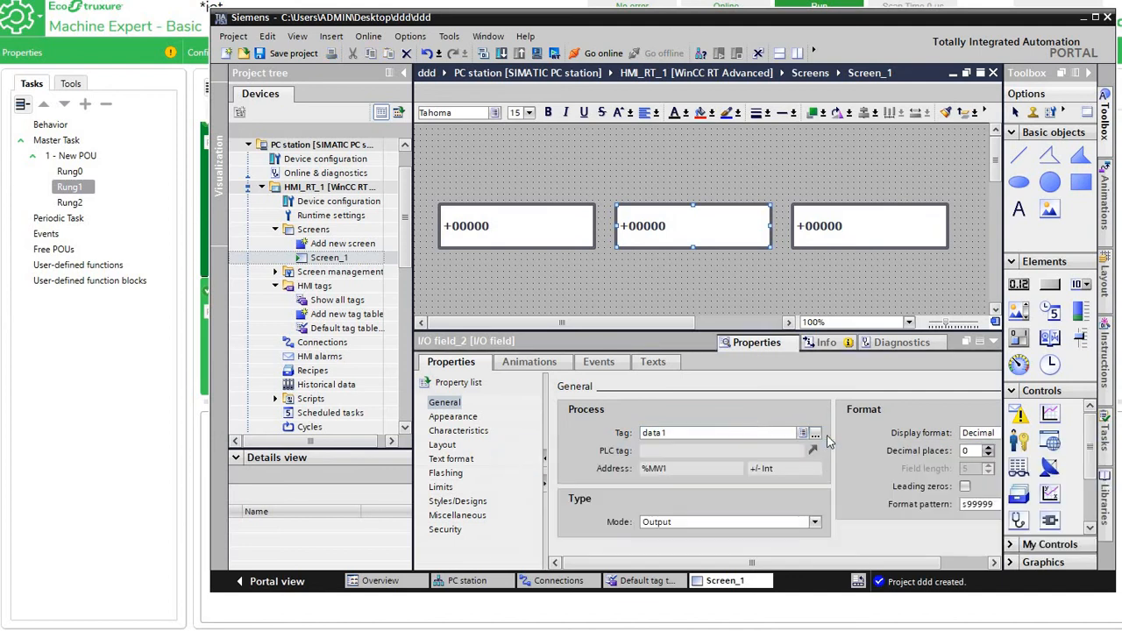
pyautogui.click(815, 433)
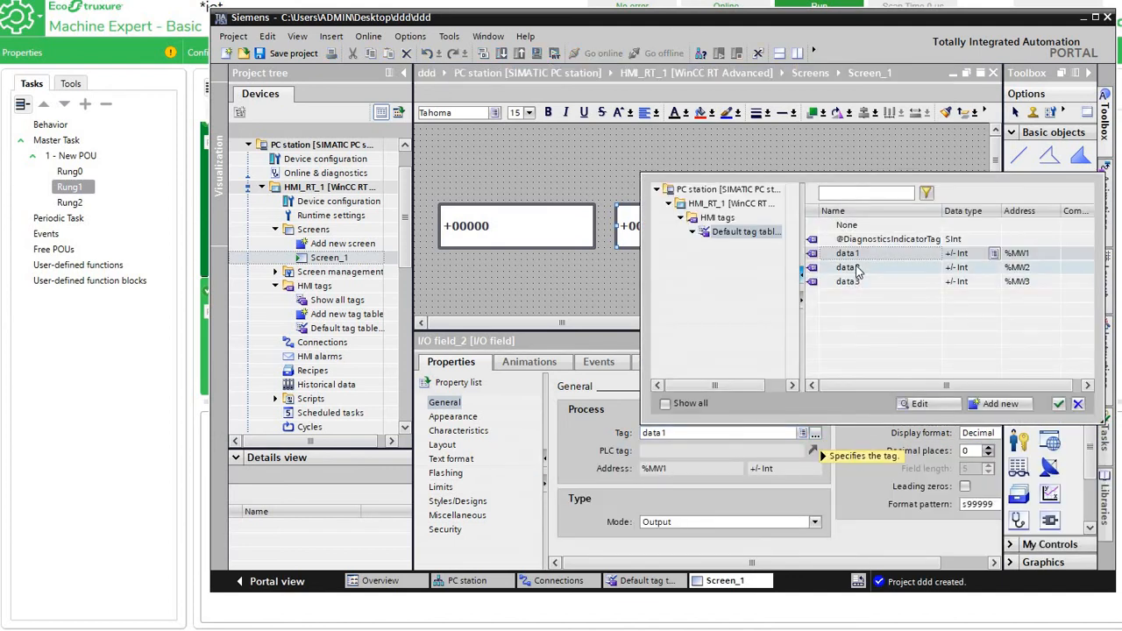
pyautogui.doubleClick(857, 269)
# Assign tag data3 to the rightmost I/O field as its process tag.
pyautogui.click(839, 229)
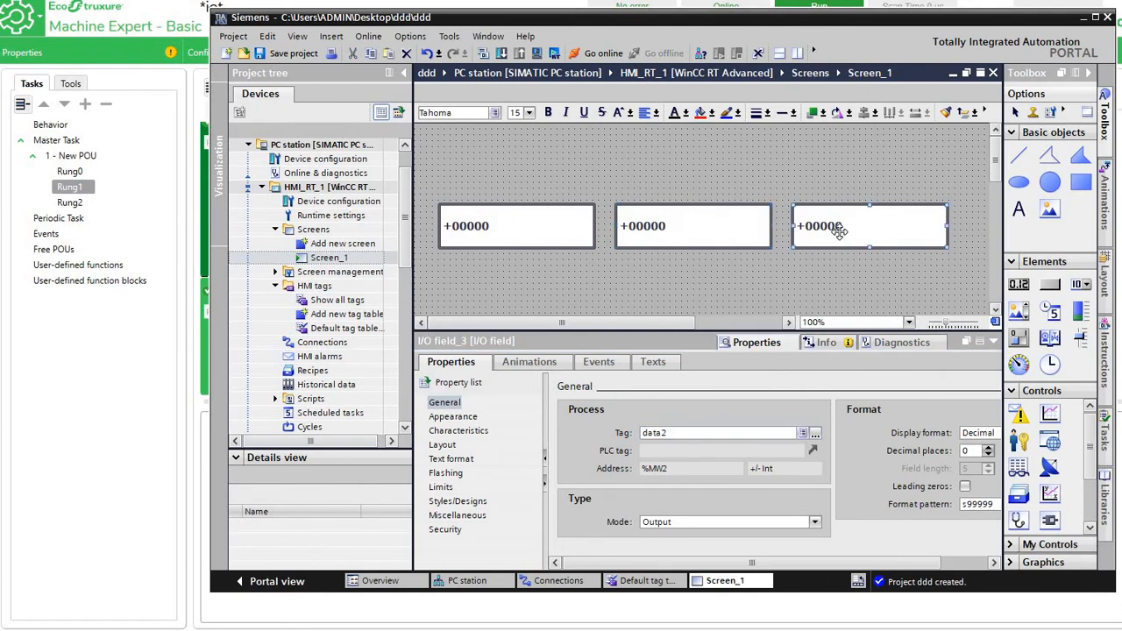
pyautogui.click(814, 433)
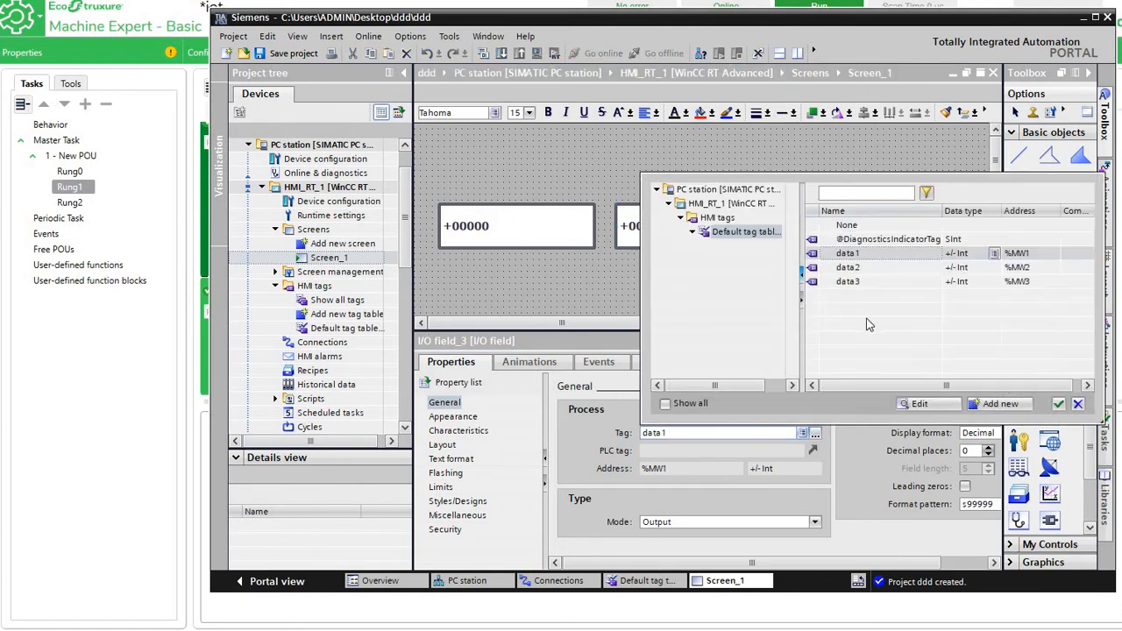
pyautogui.doubleClick(848, 281)
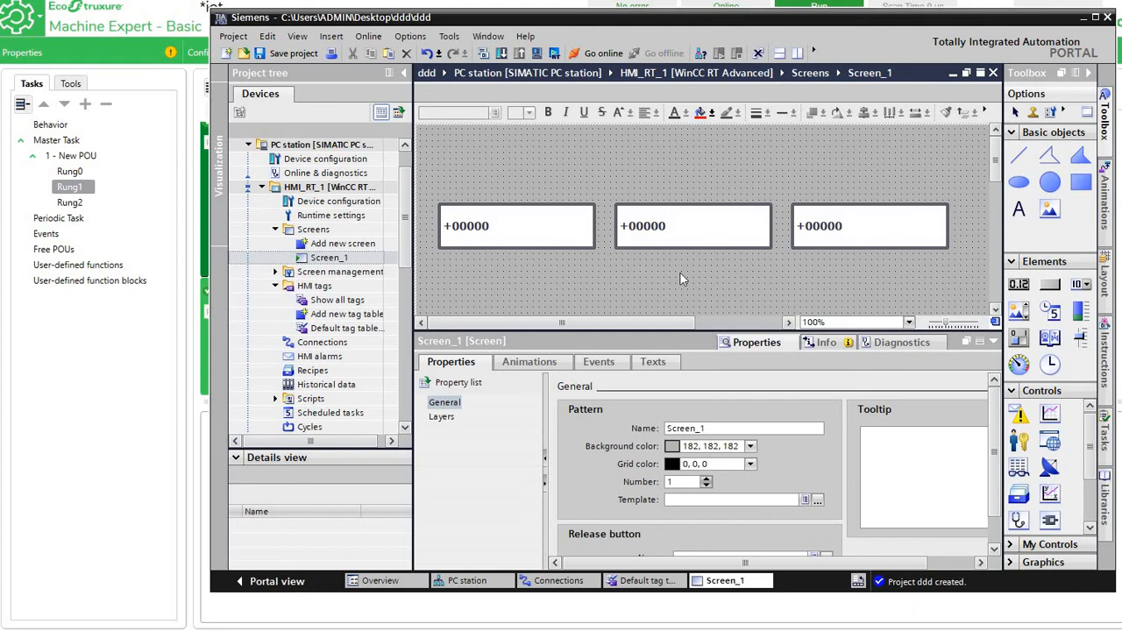
# Save the project and compile the PC station's HMI configuration.
pyautogui.hotkey('ctrl', 's')
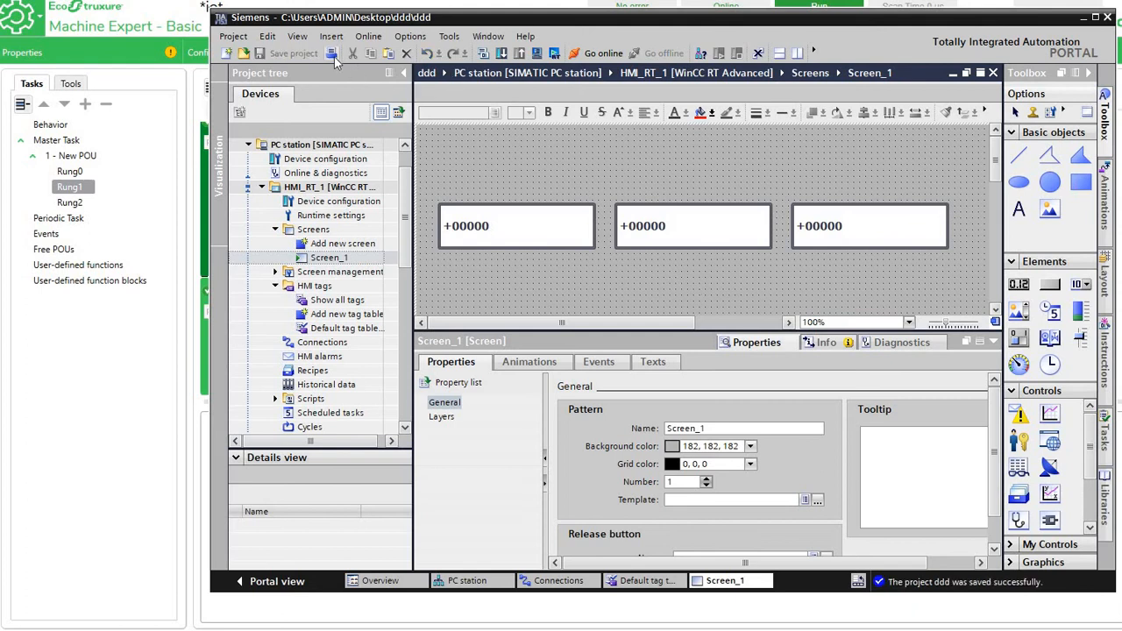
pyautogui.click(478, 54)
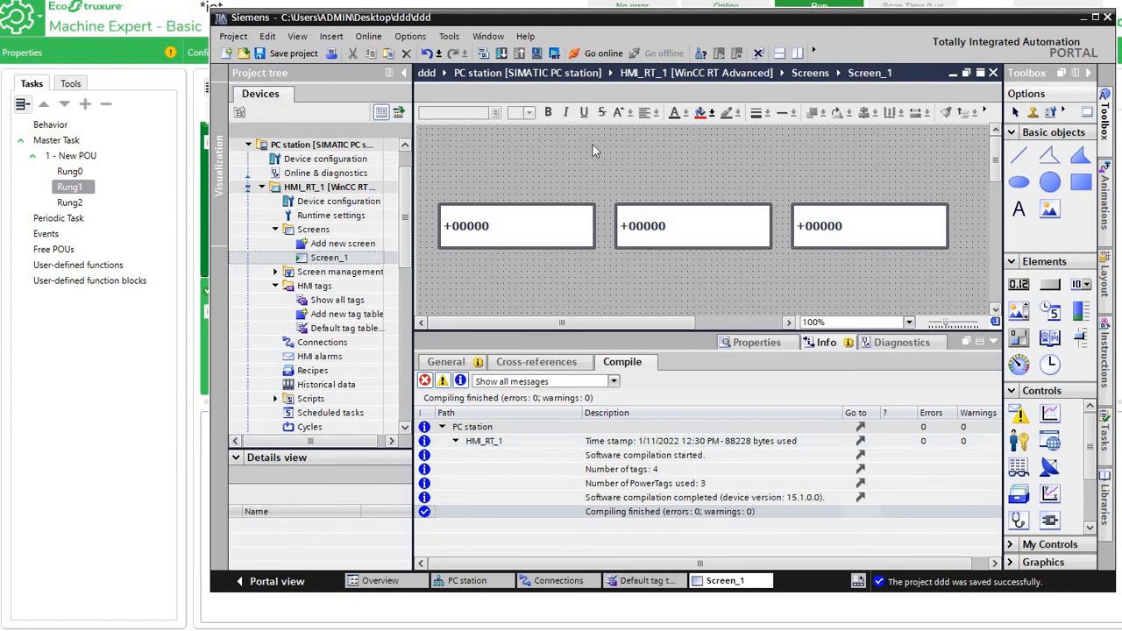
# Start the HMI runtime on the PC to check the live values in the three output fields, and close the runtime.
pyautogui.click(554, 53)
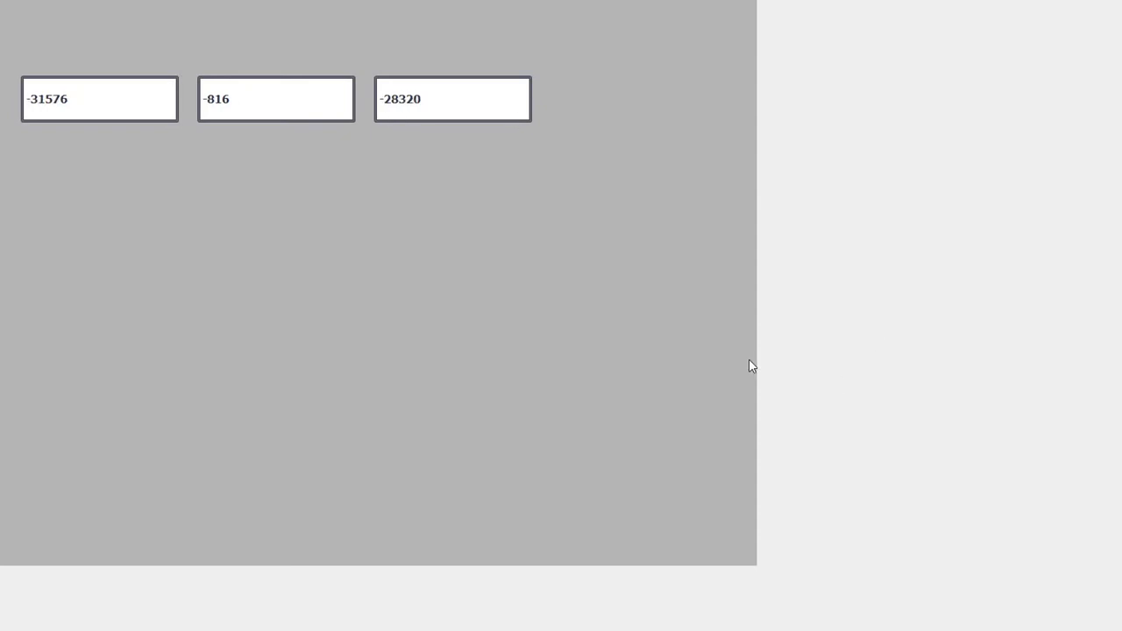
pyautogui.press('super')
pyautogui.rightClick(816, 630)
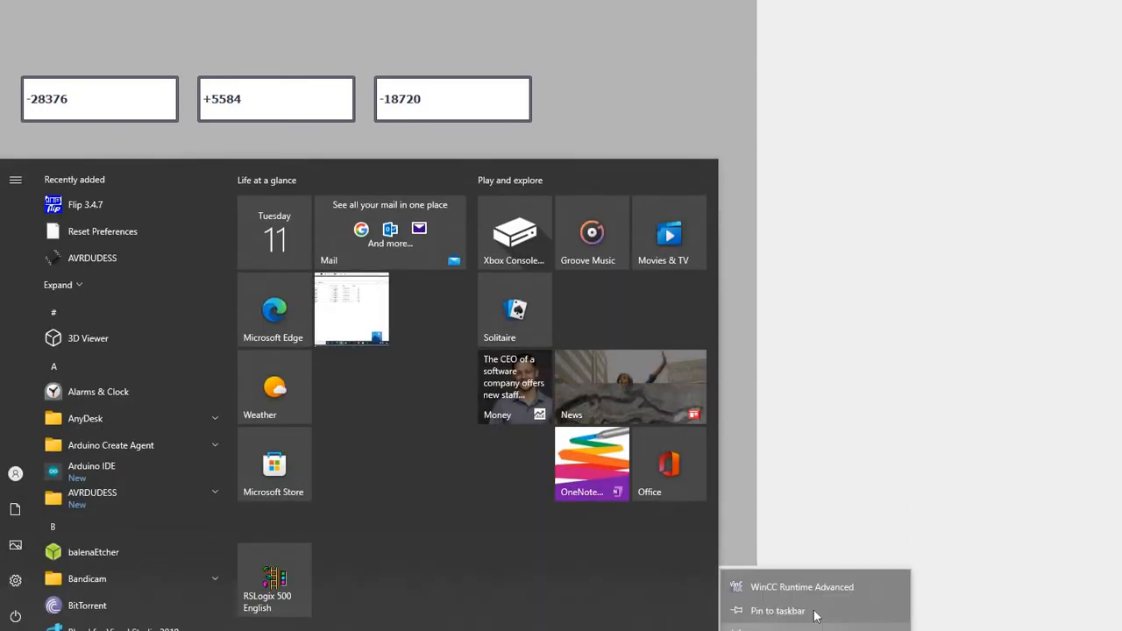
pyautogui.click(794, 618)
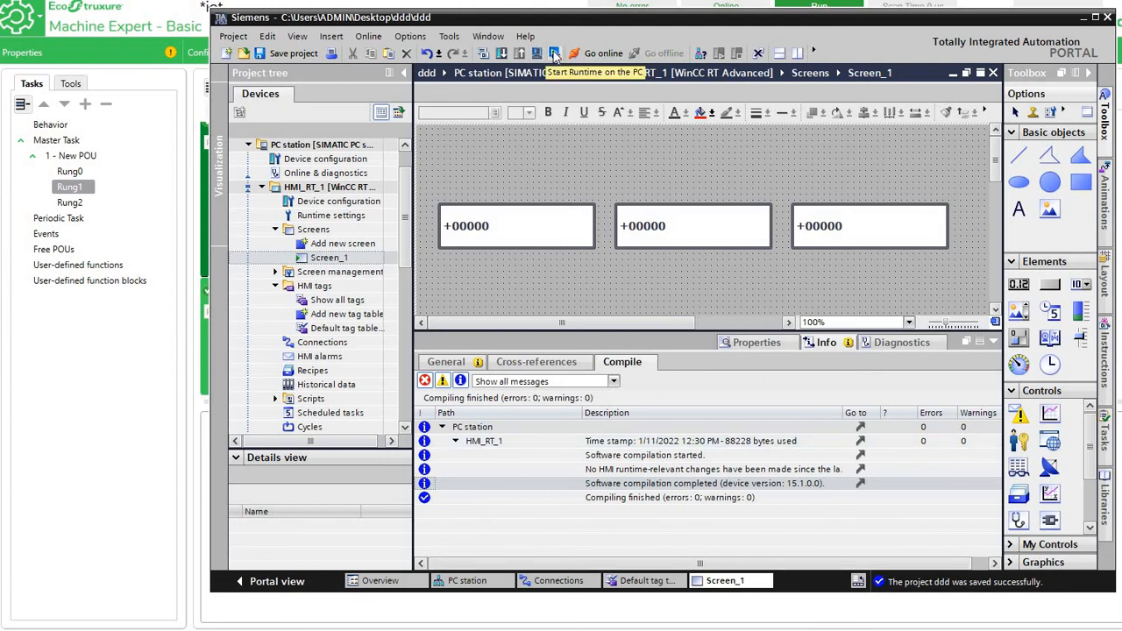
# Close TIA Portal and save the changes to the project ddd.
pyautogui.click(229, 36)
pyautogui.moveTo(325, 35)
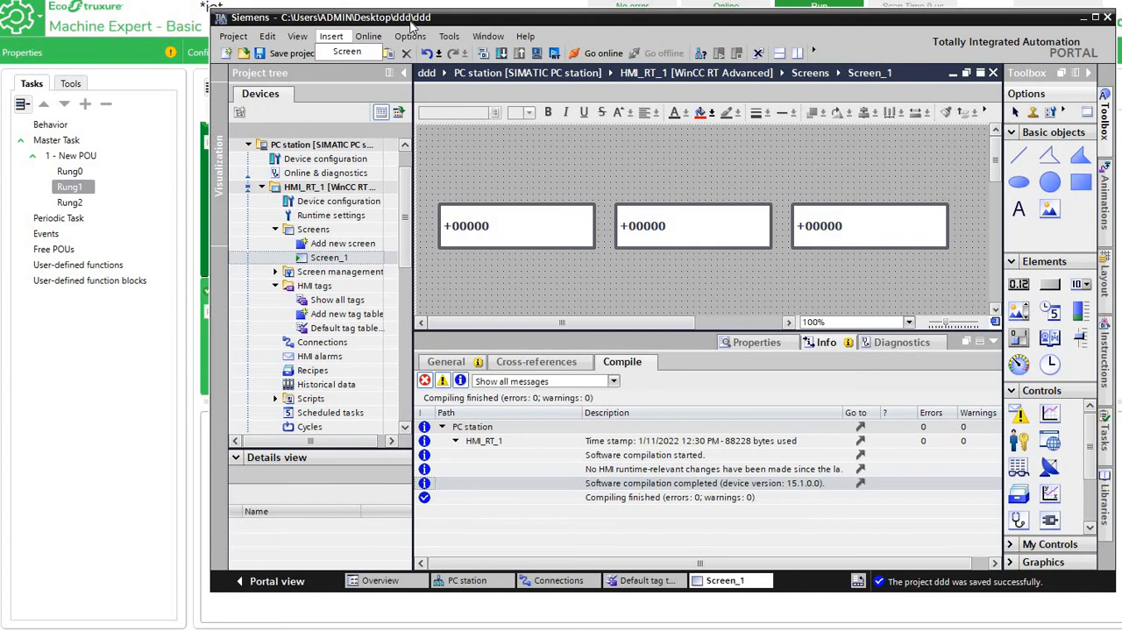
pyautogui.click(1107, 18)
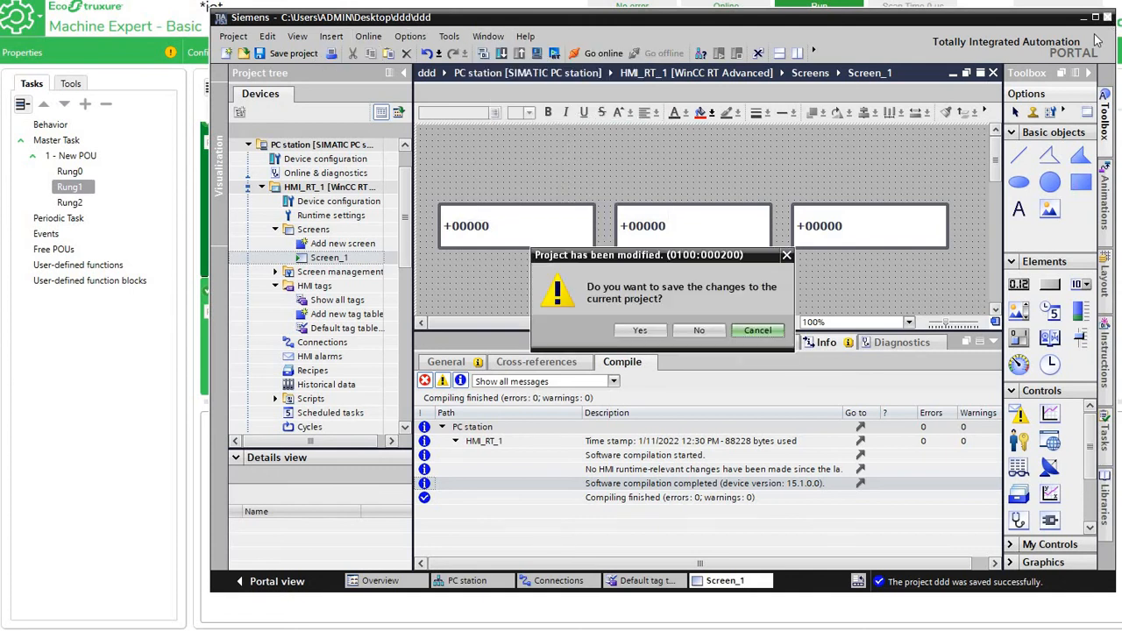
pyautogui.click(639, 330)
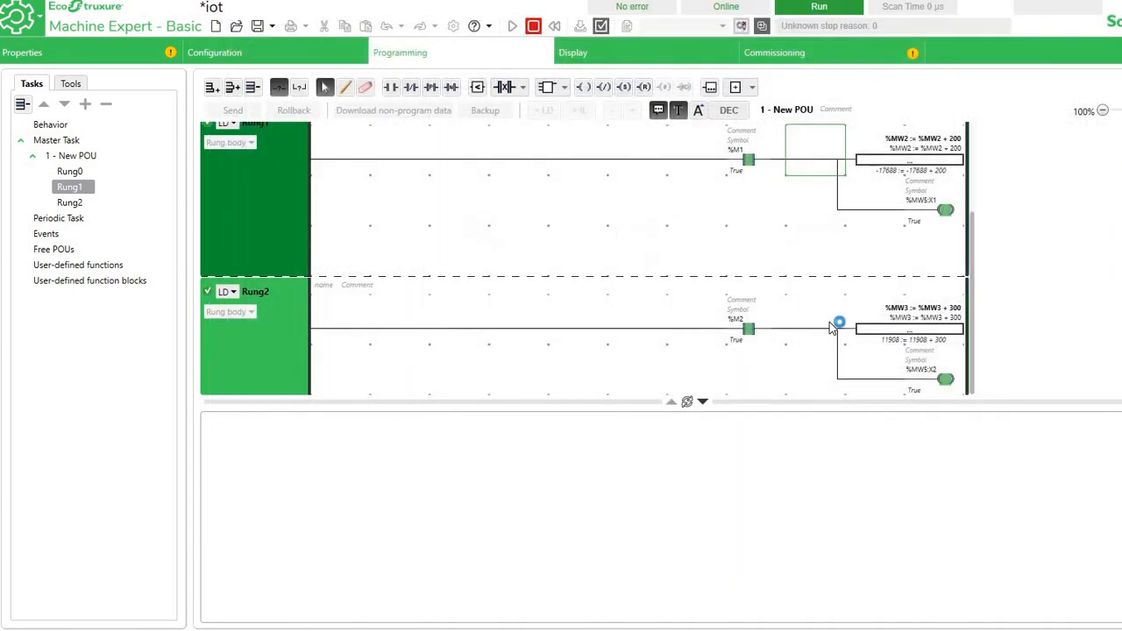
# Show the desktop and browse the ddd project folder down to IM\HMI\C\0\Generates.
pyautogui.click(1121, 630)
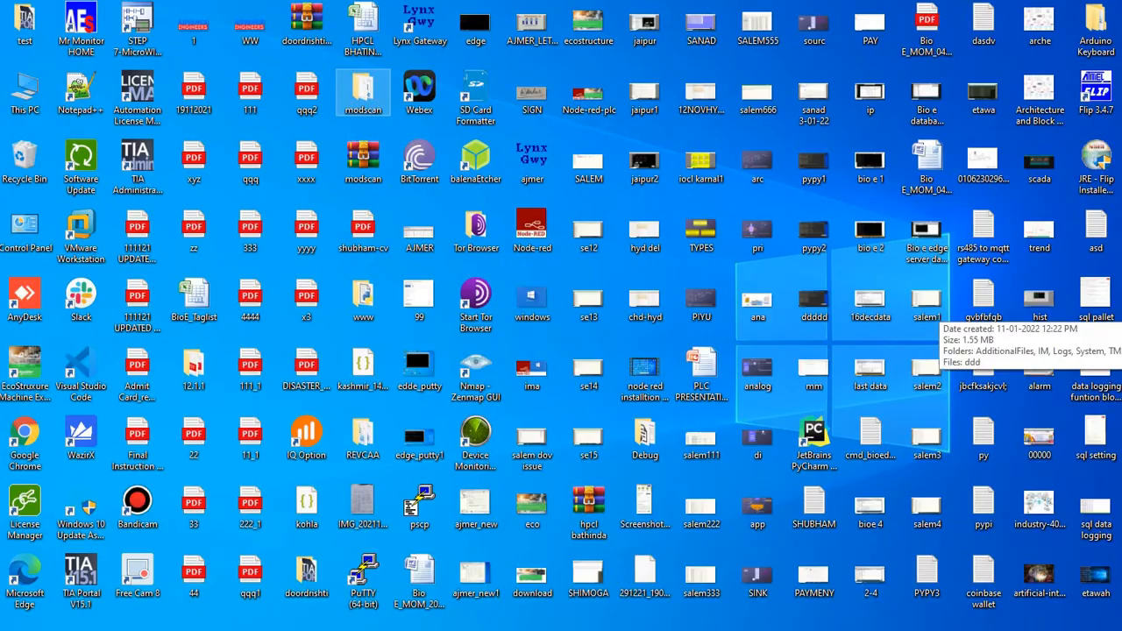
pyautogui.doubleClick(1121, 305)
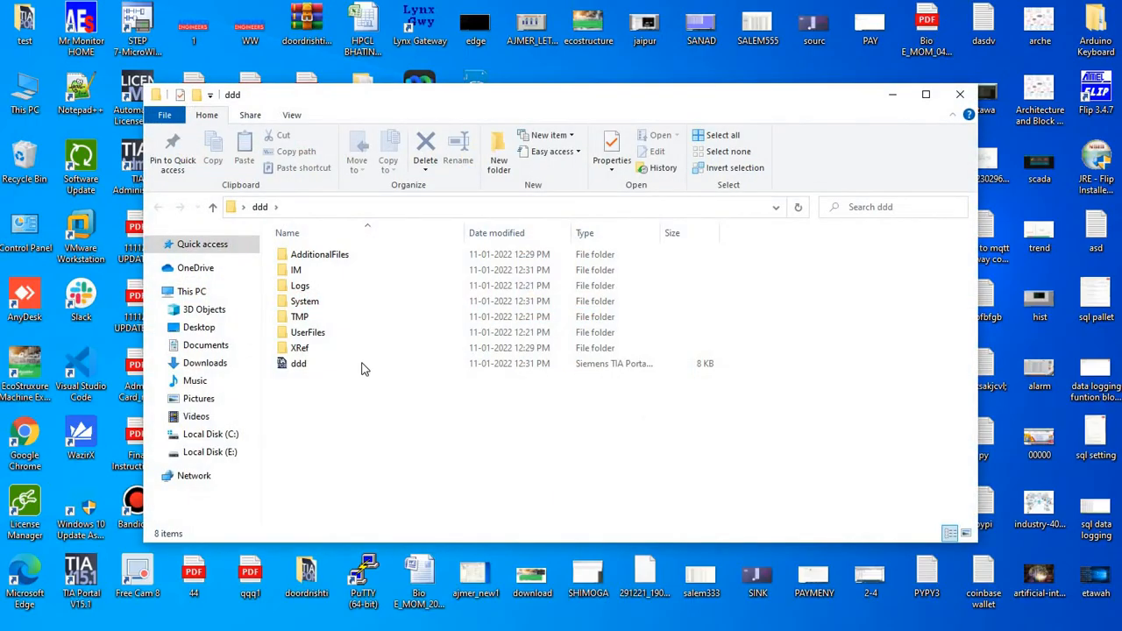
pyautogui.doubleClick(320, 271)
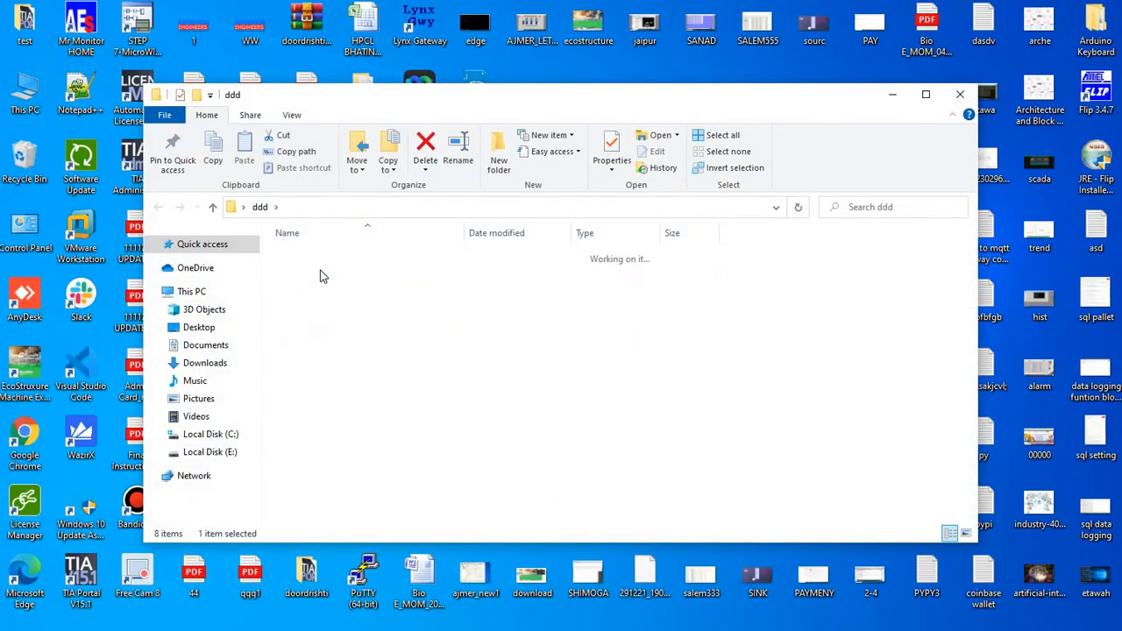
pyautogui.click(344, 254)
pyautogui.doubleClick(344, 255)
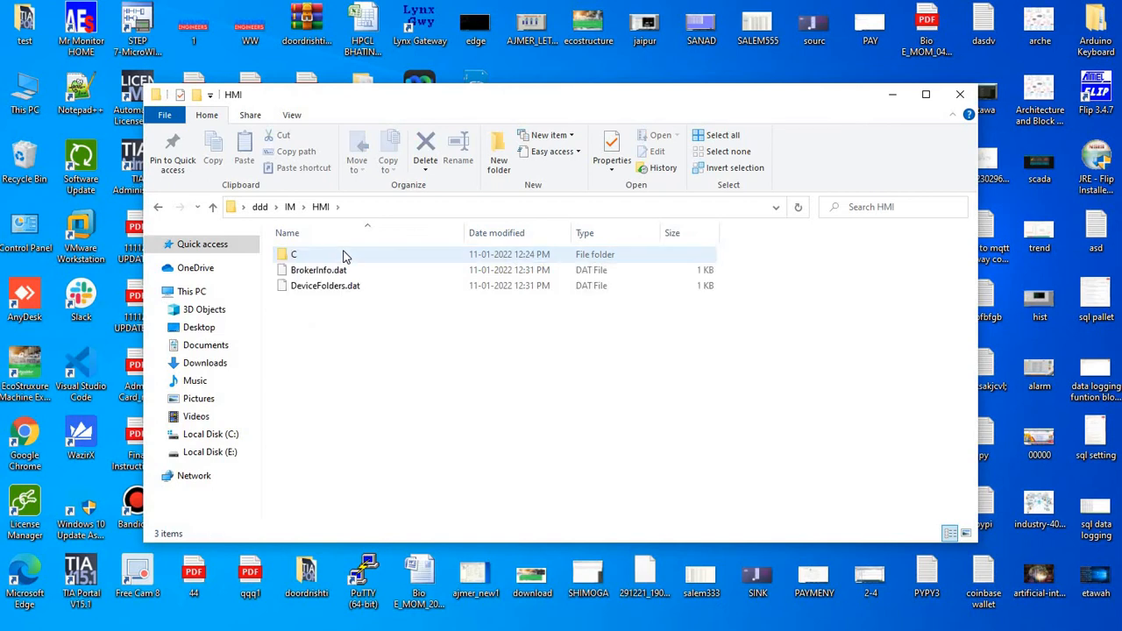
pyautogui.doubleClick(392, 256)
pyautogui.doubleClick(392, 257)
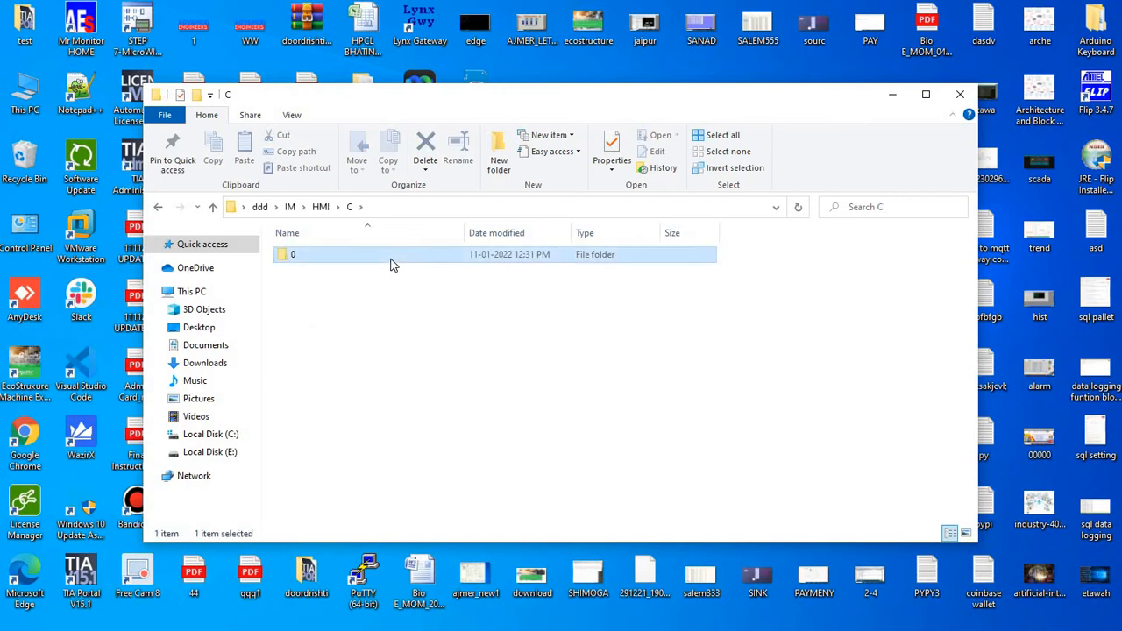
pyautogui.doubleClick(392, 257)
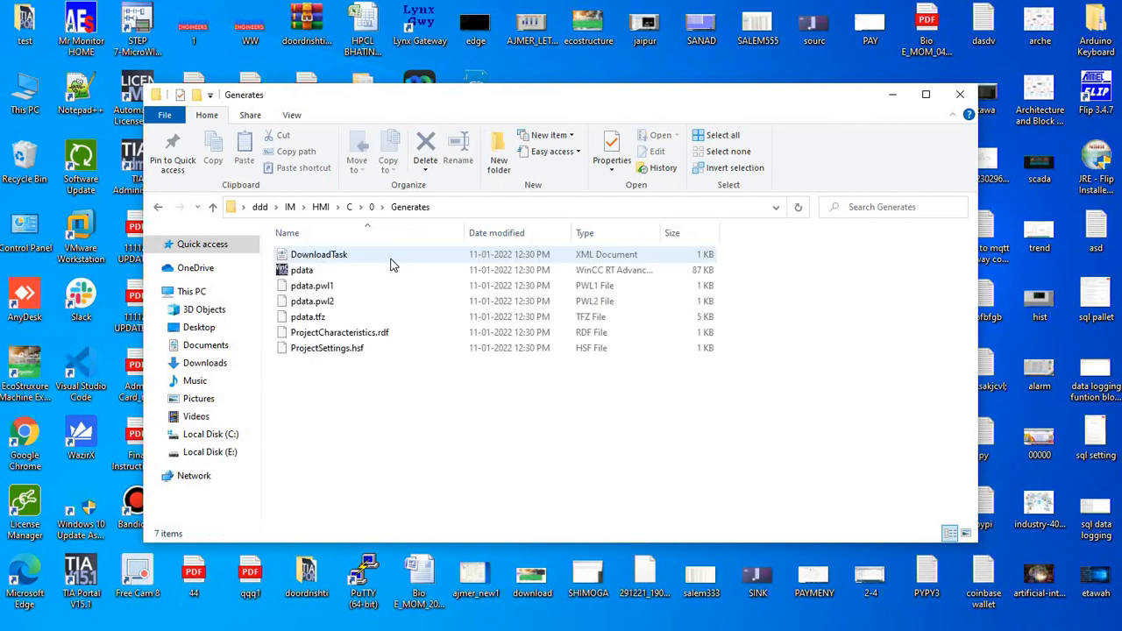
# Create a desktop shortcut to the WinCC RT Advanced file pdata and close the folder window.
pyautogui.click(361, 269)
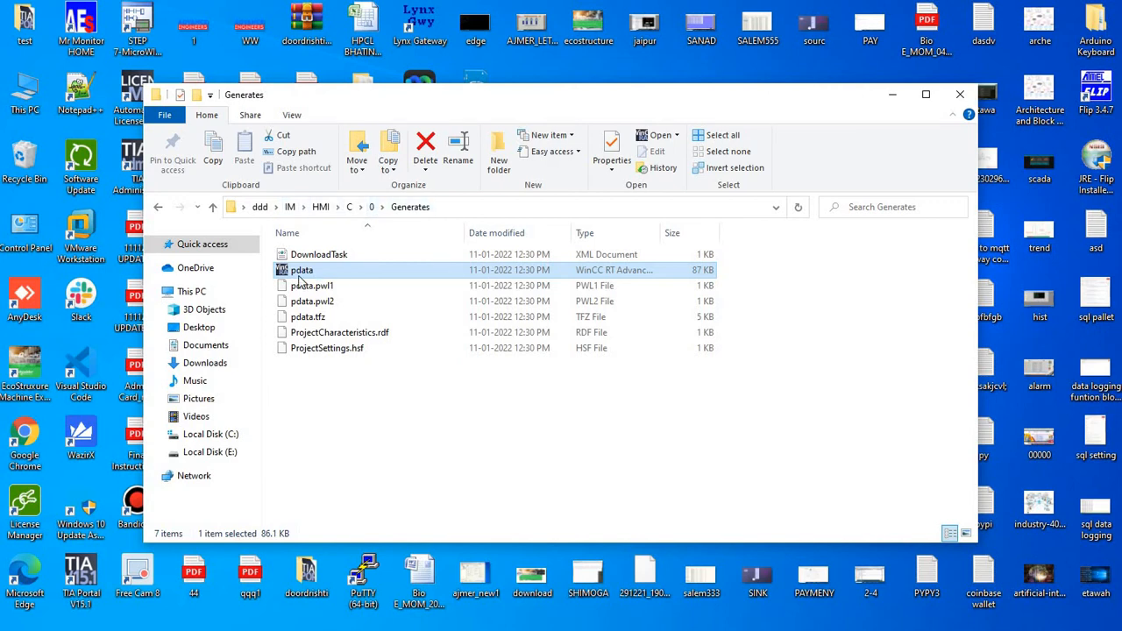
pyautogui.rightClick(303, 274)
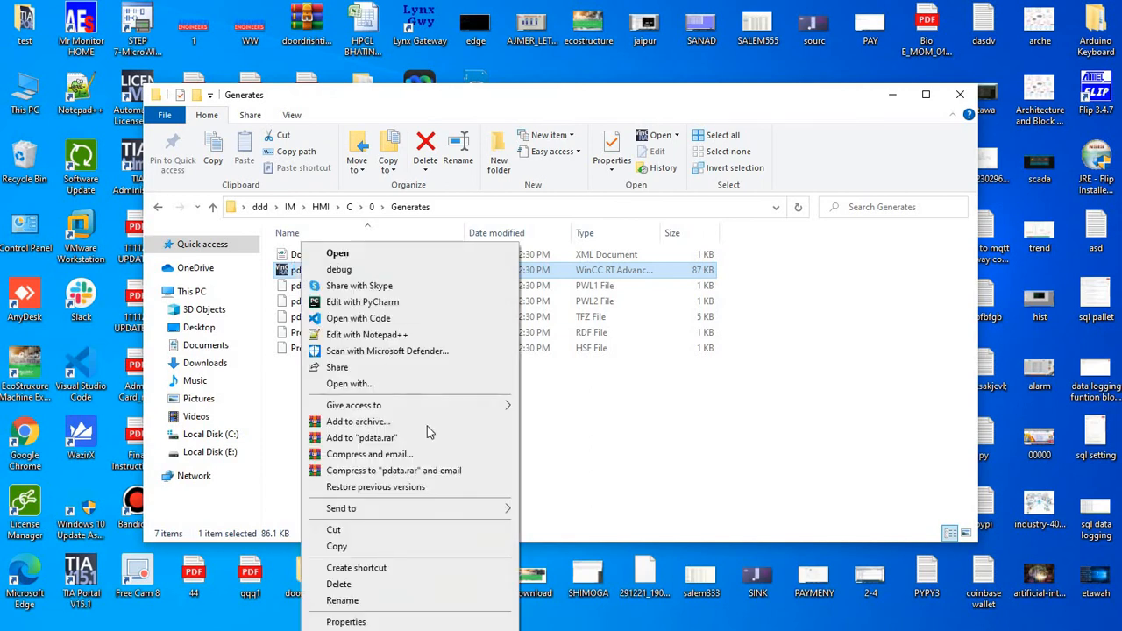
pyautogui.moveTo(461, 516)
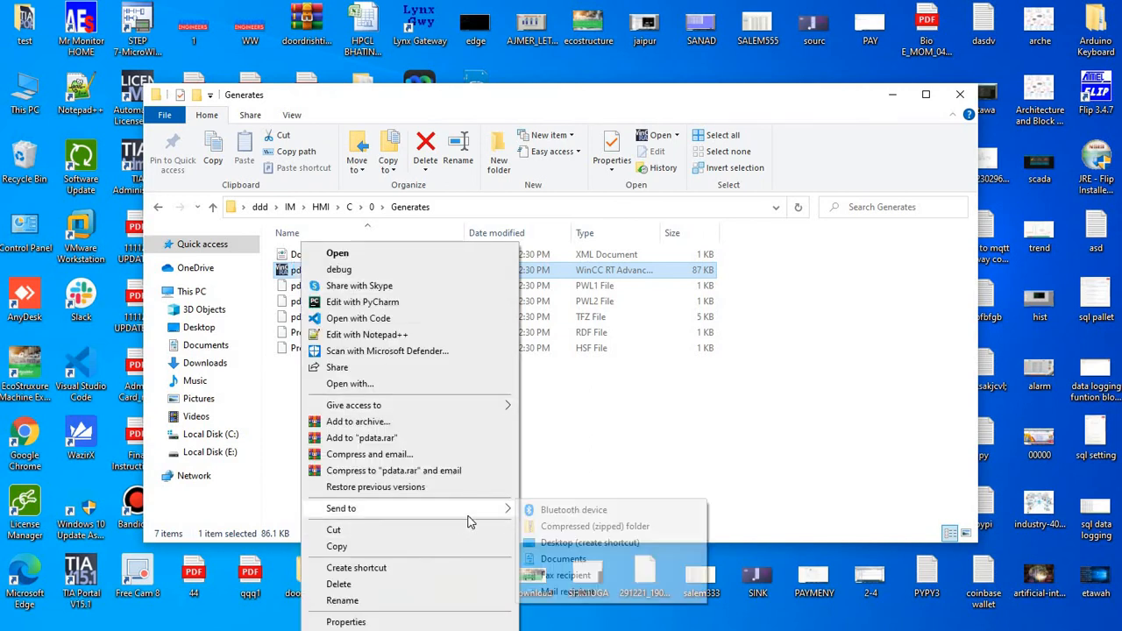
pyautogui.click(589, 545)
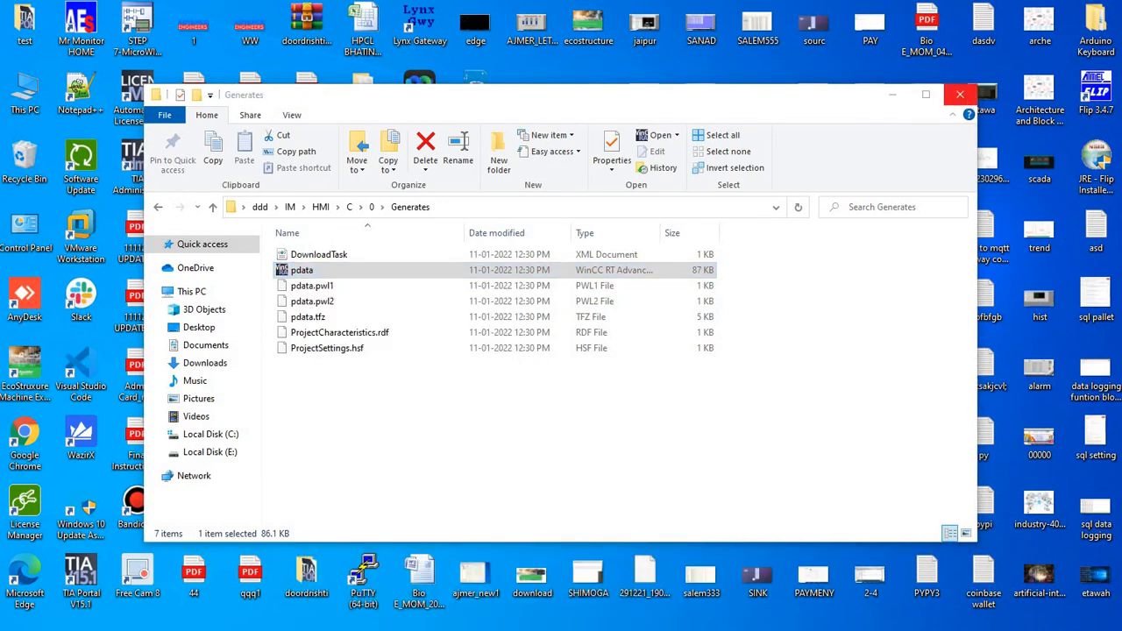
pyautogui.click(960, 94)
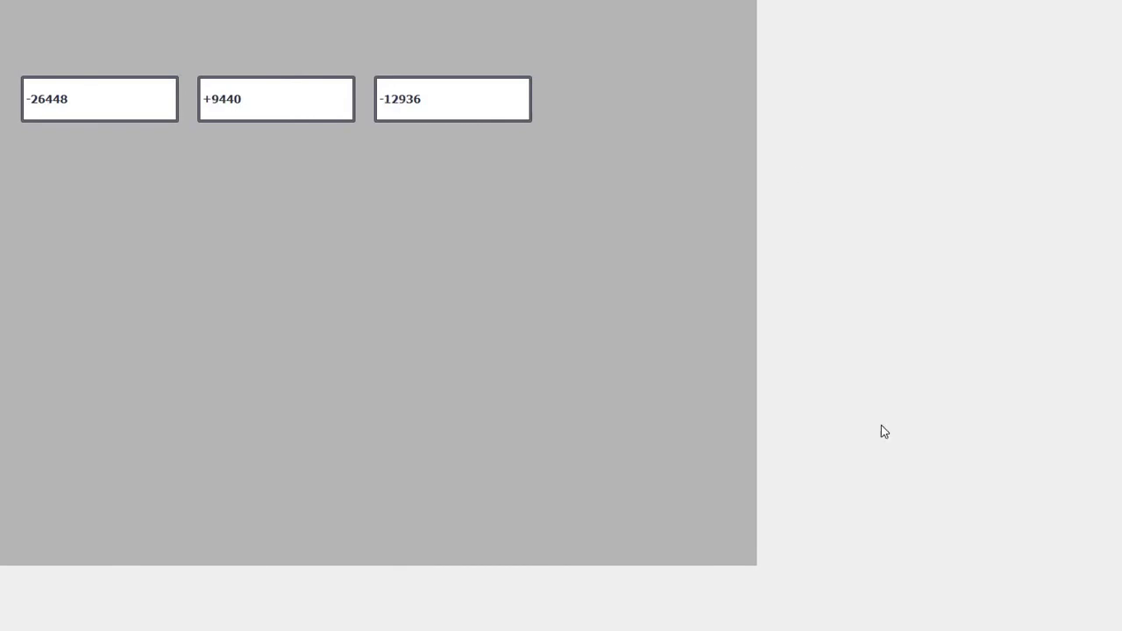
# Close the running HMI runtime window to return to the desktop.
pyautogui.press('super')
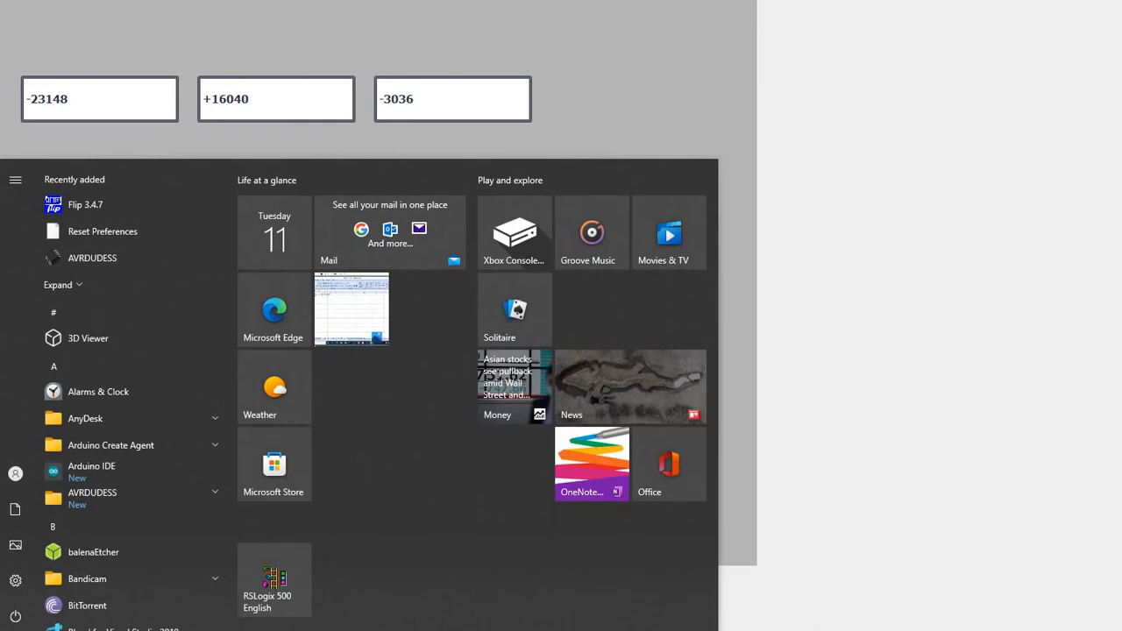
pyautogui.rightClick(769, 628)
pyautogui.click(769, 613)
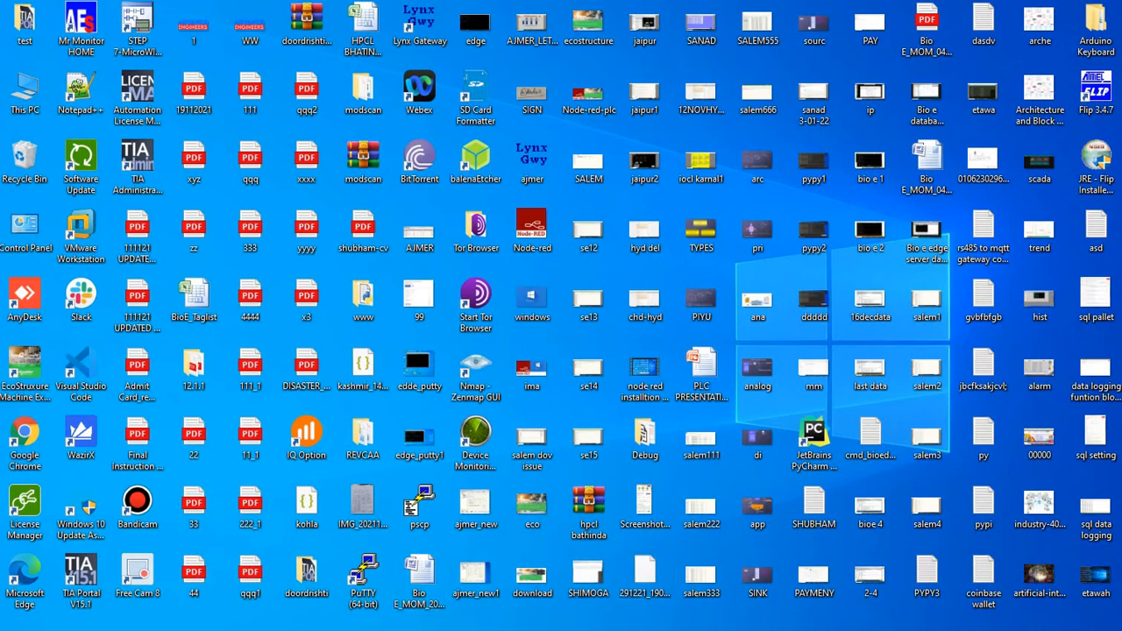
# Launch TIA Portal and open the recently used project ddd.ap15_1.
pyautogui.press('super')
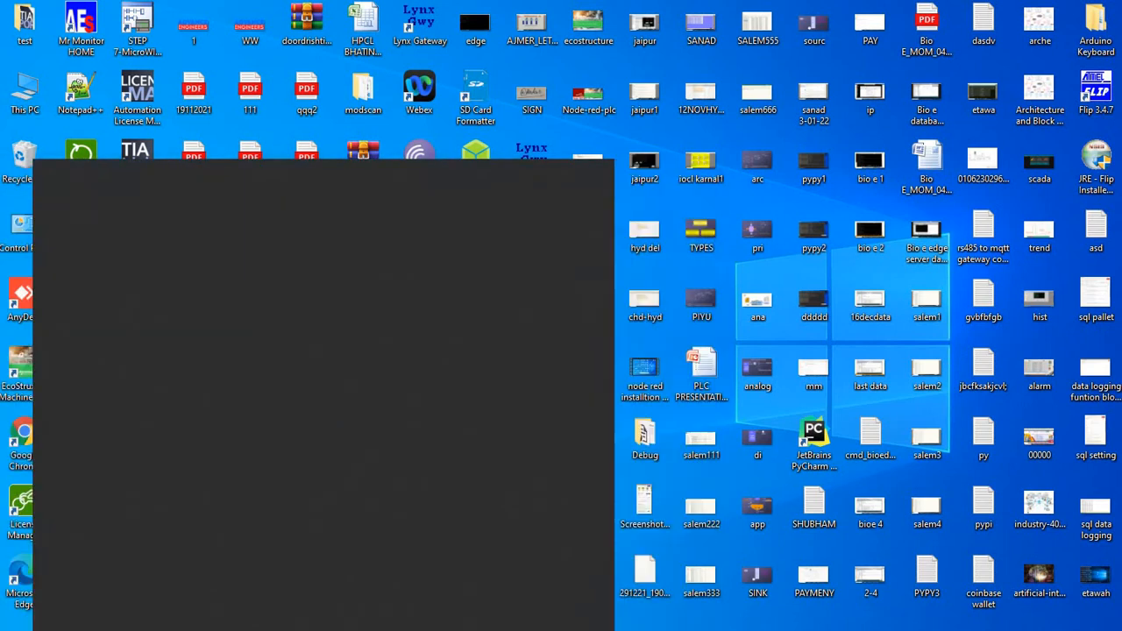
pyautogui.write('tia')
pyautogui.click(128, 262)
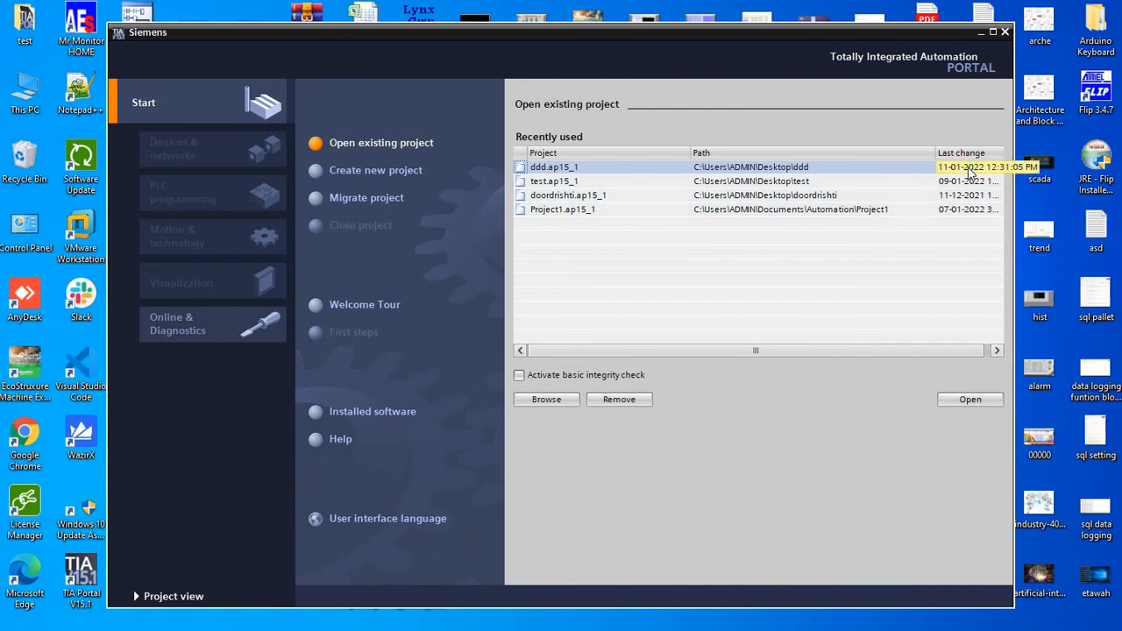
pyautogui.doubleClick(760, 166)
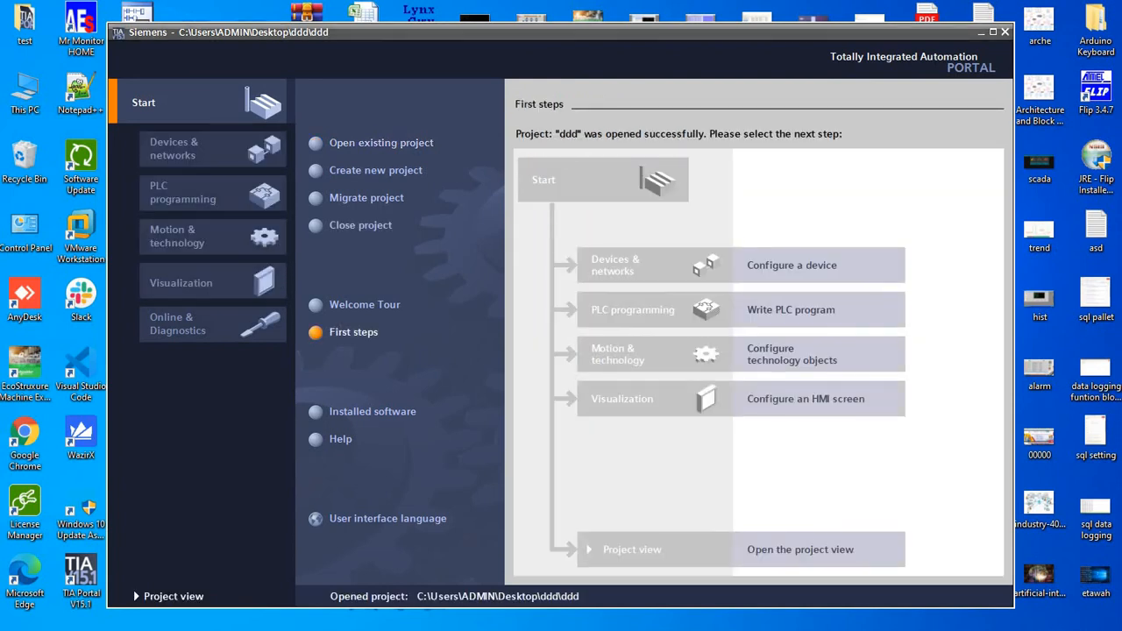
# Inspect the target path in the pdata desktop shortcut's properties, and close them without changes.
pyautogui.rightClick(927, 12)
pyautogui.click(1061, 367)
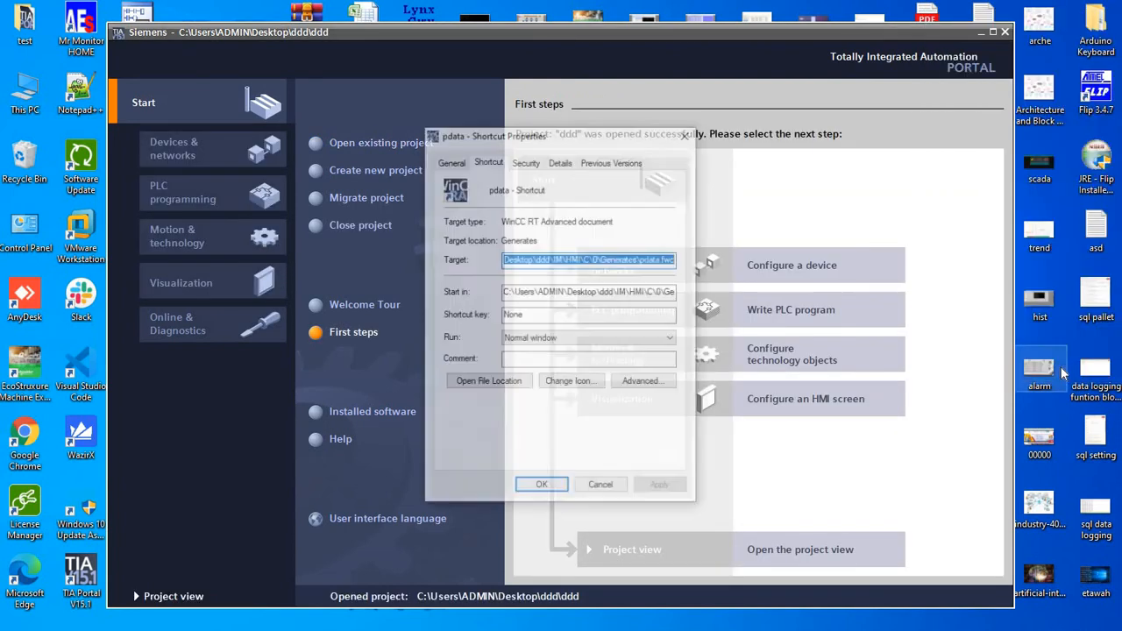
pyautogui.click(506, 260)
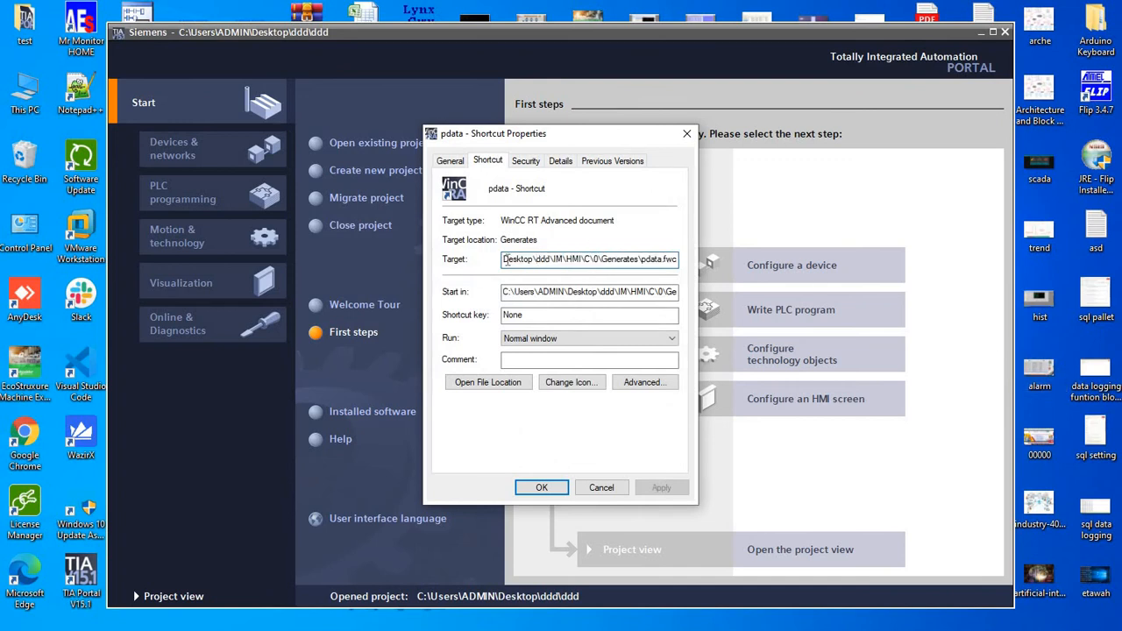
pyautogui.moveTo(506, 260); pyautogui.dragTo(571, 150)
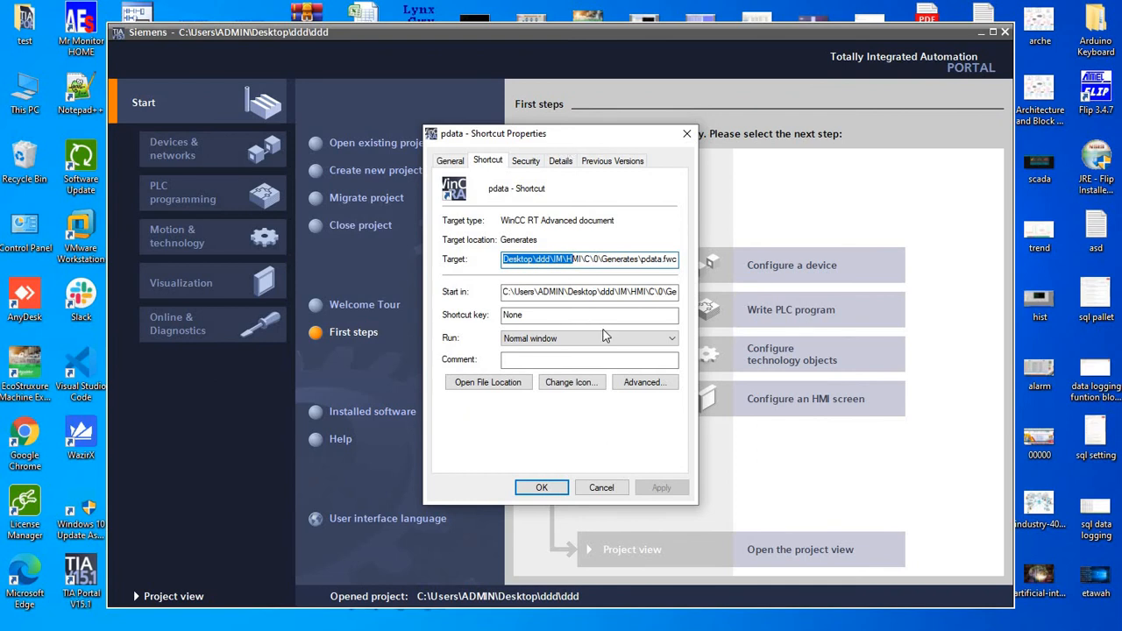
pyautogui.click(688, 135)
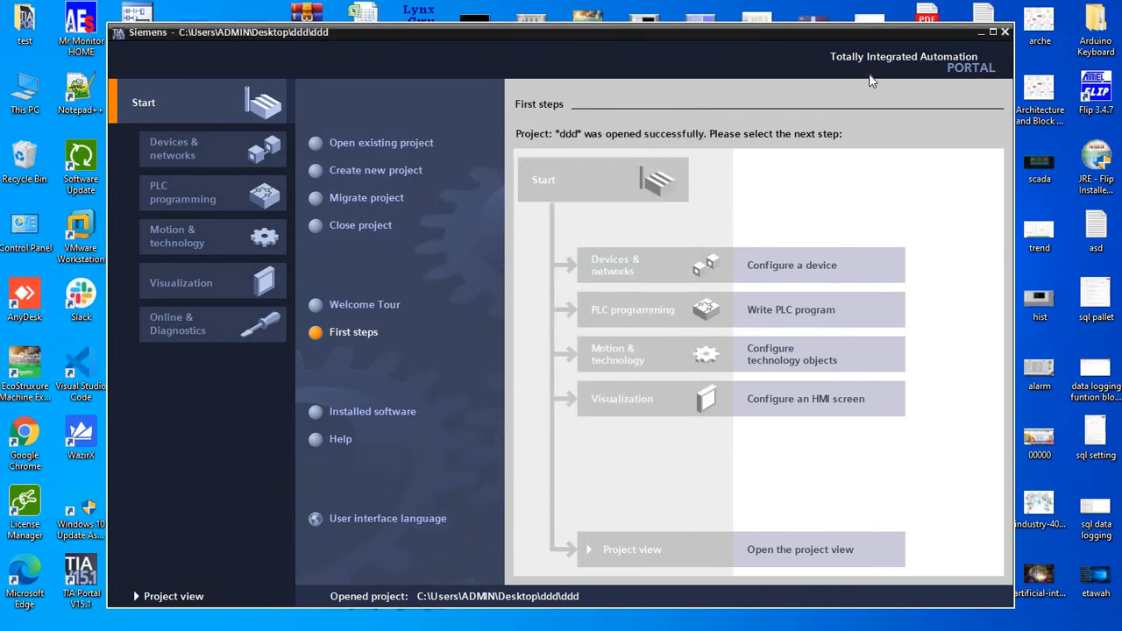
# Open HMI_RT_1's connections in the project view and enlarge the editor to review Connection_1's parameters.
pyautogui.click(819, 544)
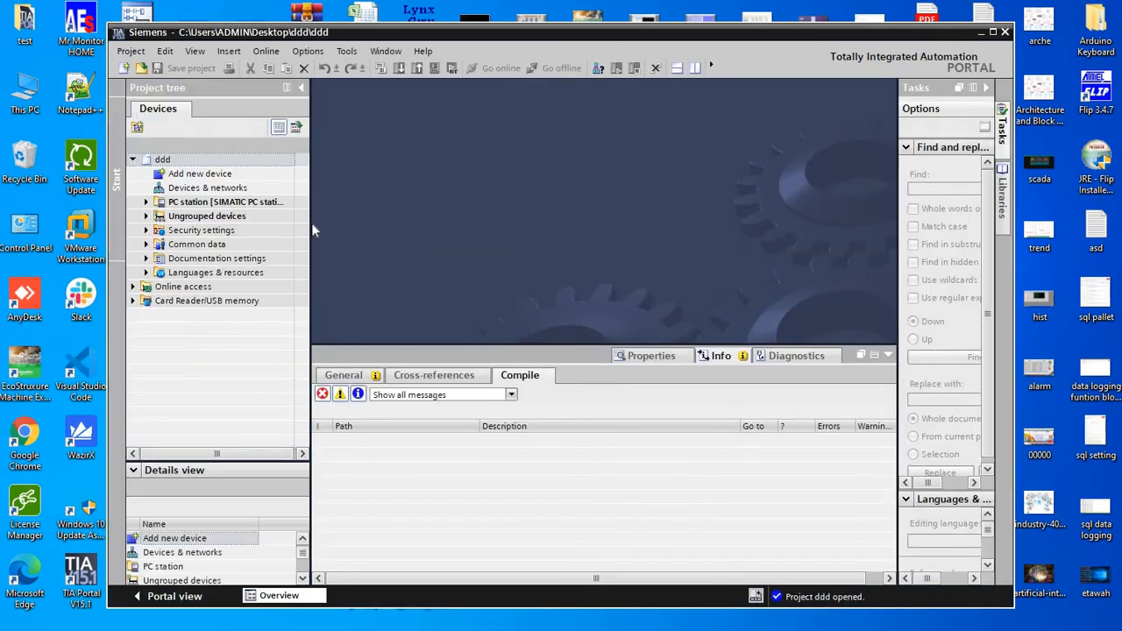
pyautogui.click(147, 202)
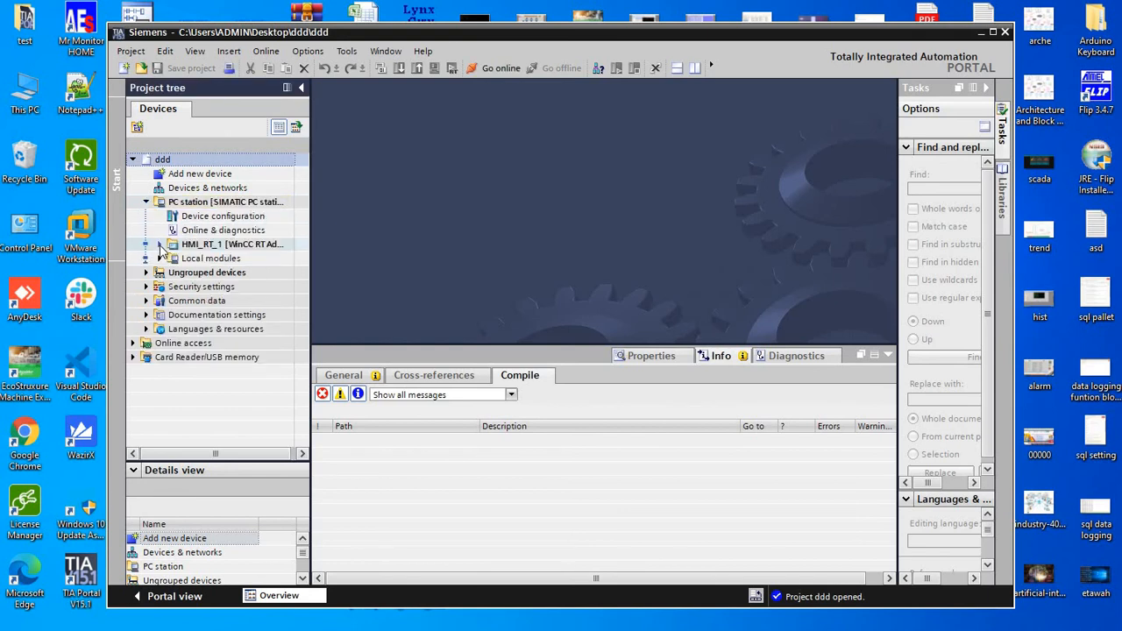
pyautogui.click(160, 244)
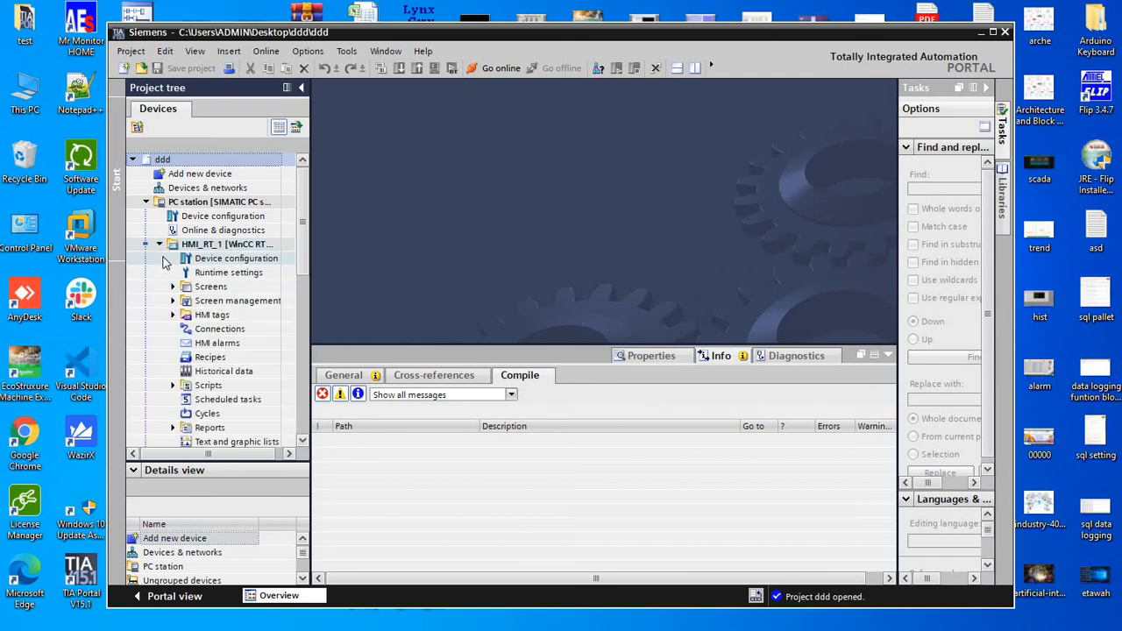
pyautogui.click(230, 330)
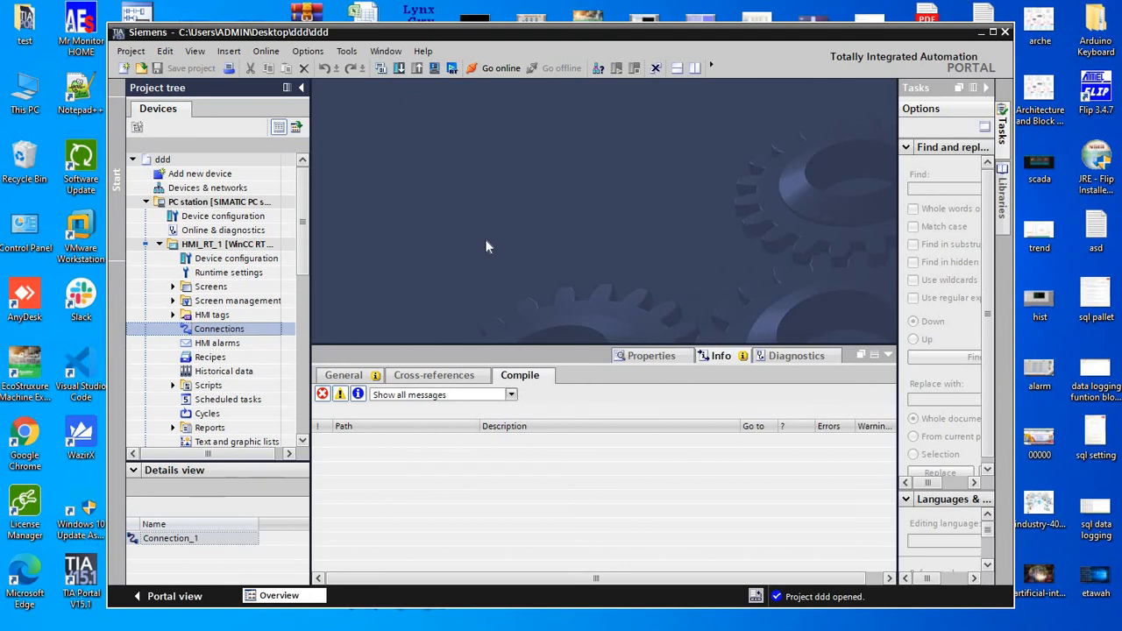
pyautogui.click(259, 342)
pyautogui.click(260, 334)
pyautogui.doubleClick(260, 334)
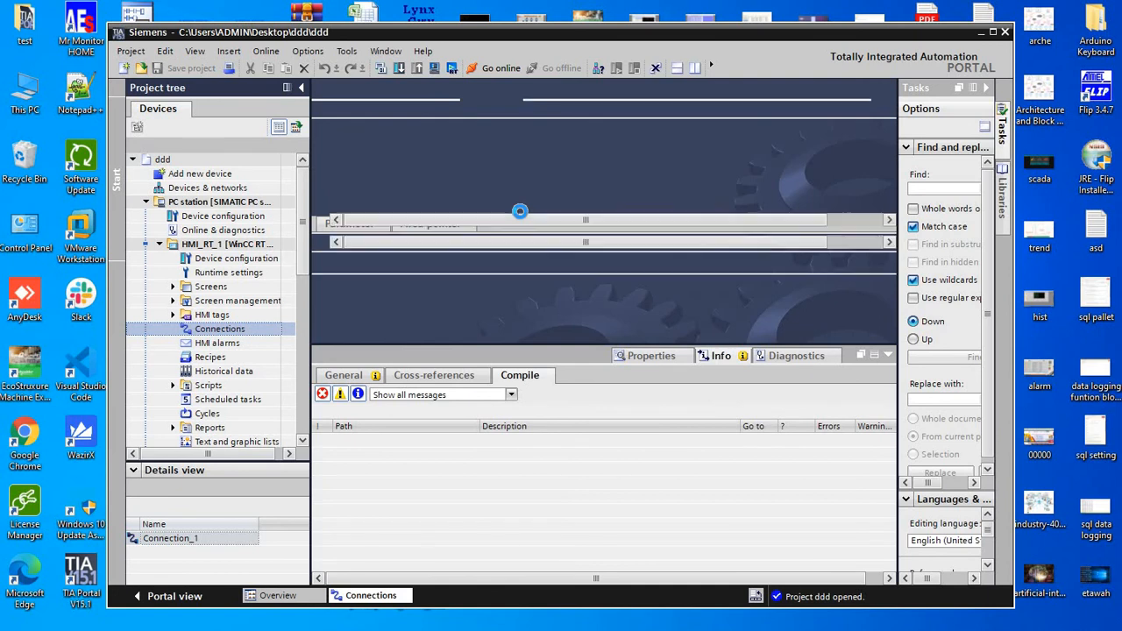
pyautogui.click(379, 177)
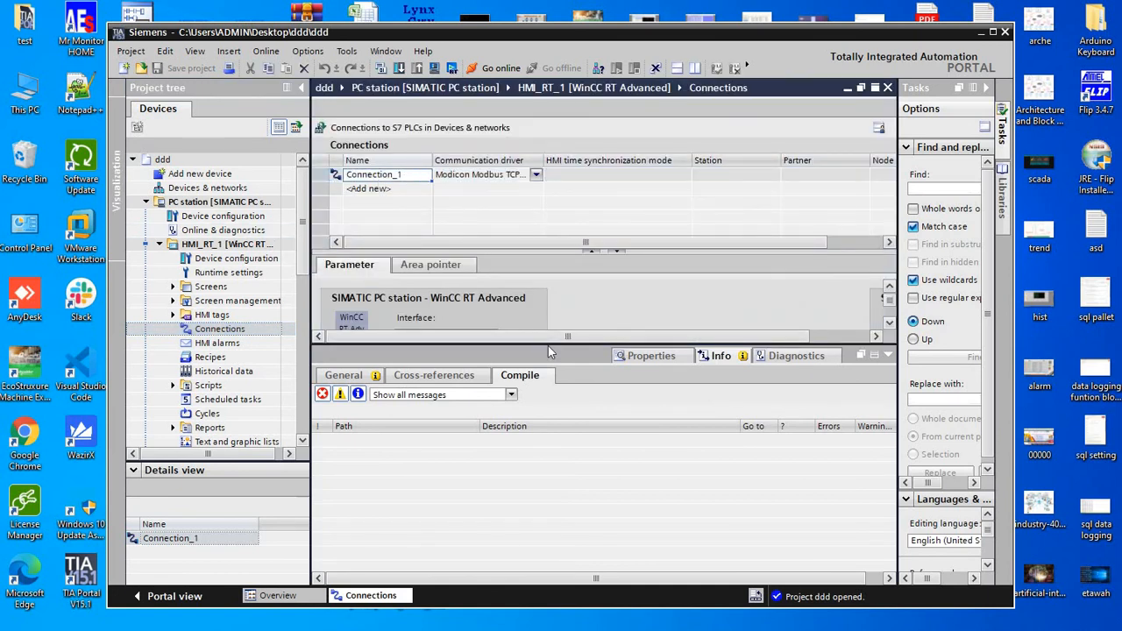
pyautogui.moveTo(548, 345); pyautogui.dragTo(549, 533)
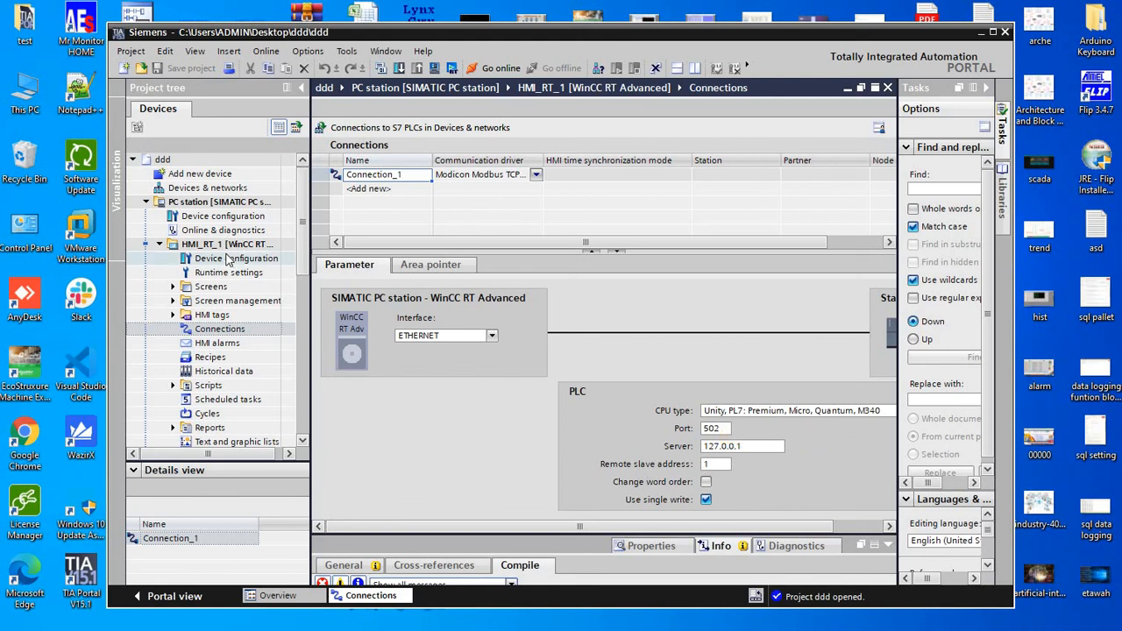
# Review the addresses of tags data1 to data3 in the default HMI tag table, and close TIA Portal.
pyautogui.doubleClick(202, 317)
pyautogui.click(249, 358)
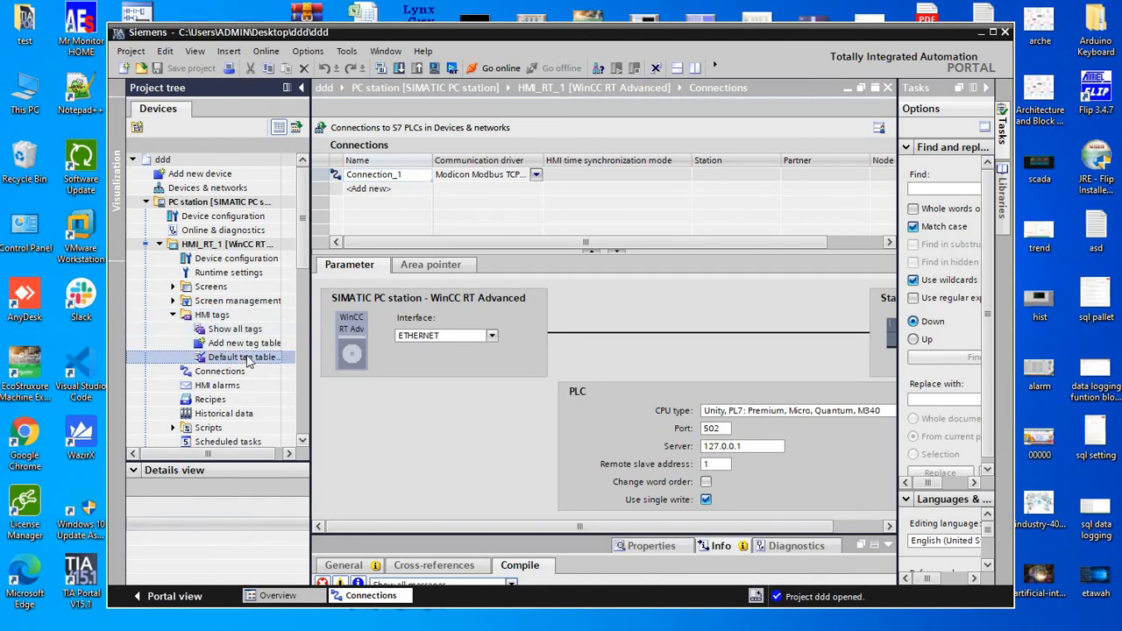
pyautogui.doubleClick(248, 358)
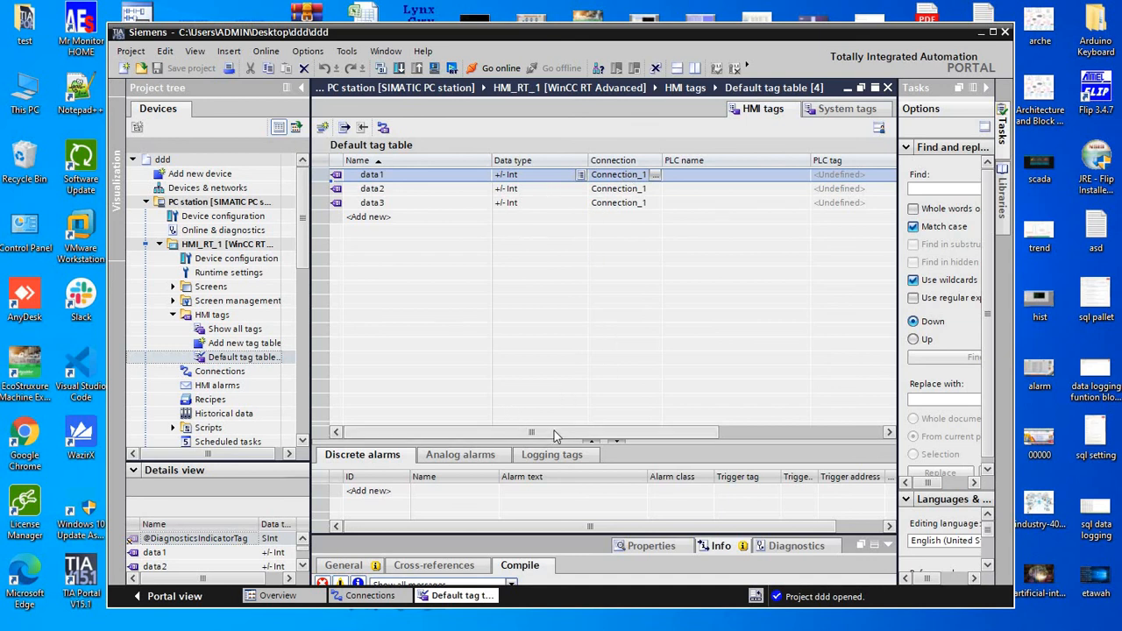
pyautogui.moveTo(554, 432); pyautogui.dragTo(623, 440)
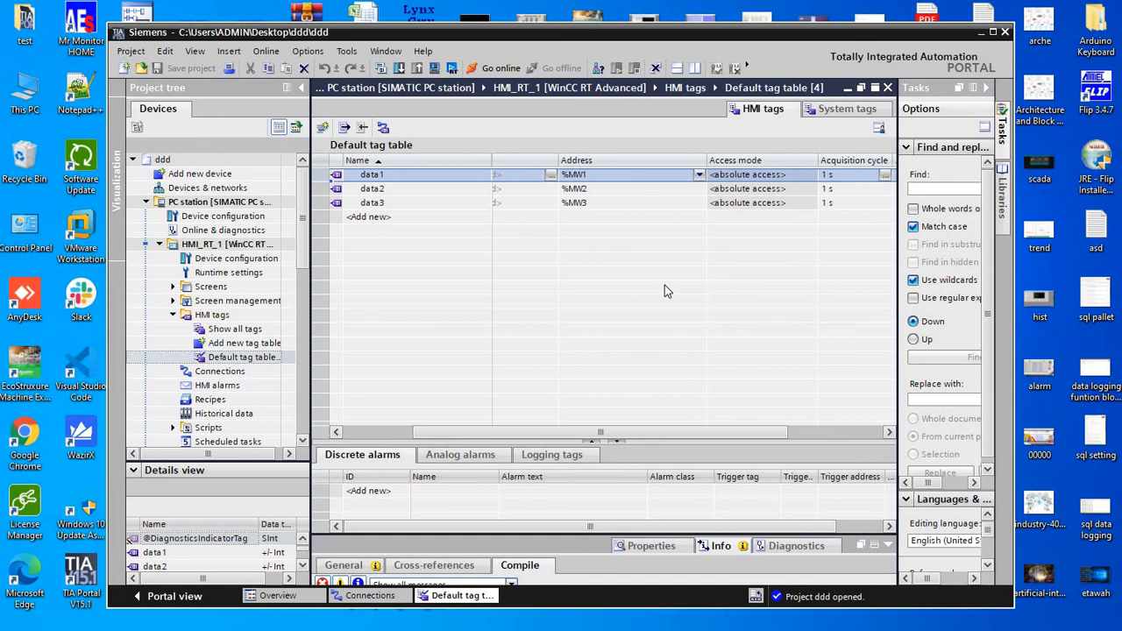
pyautogui.click(1006, 32)
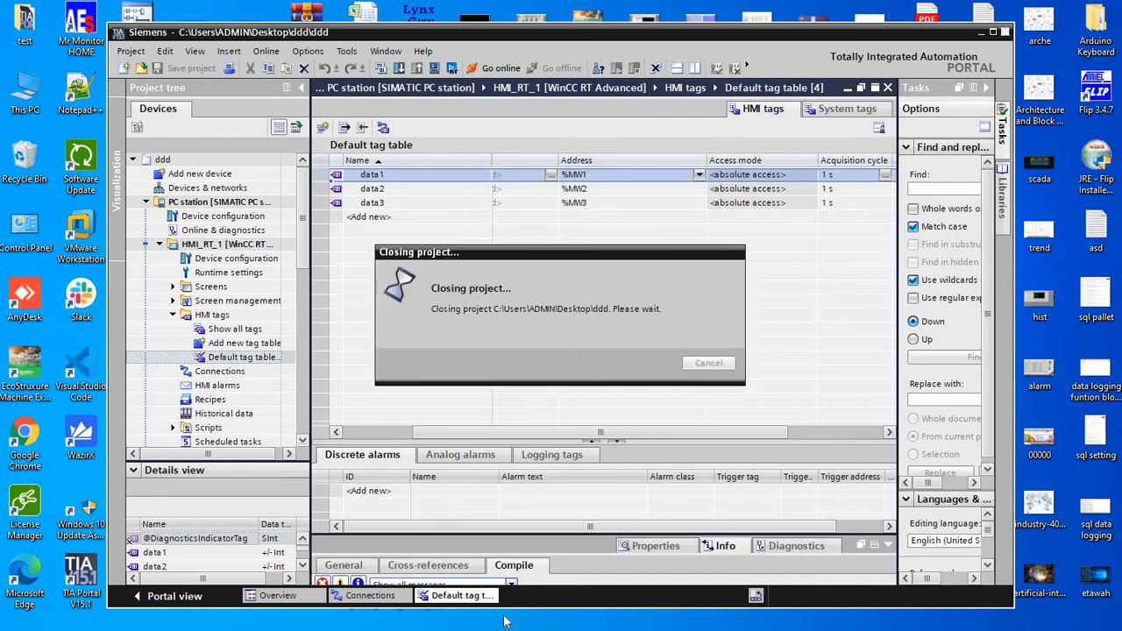